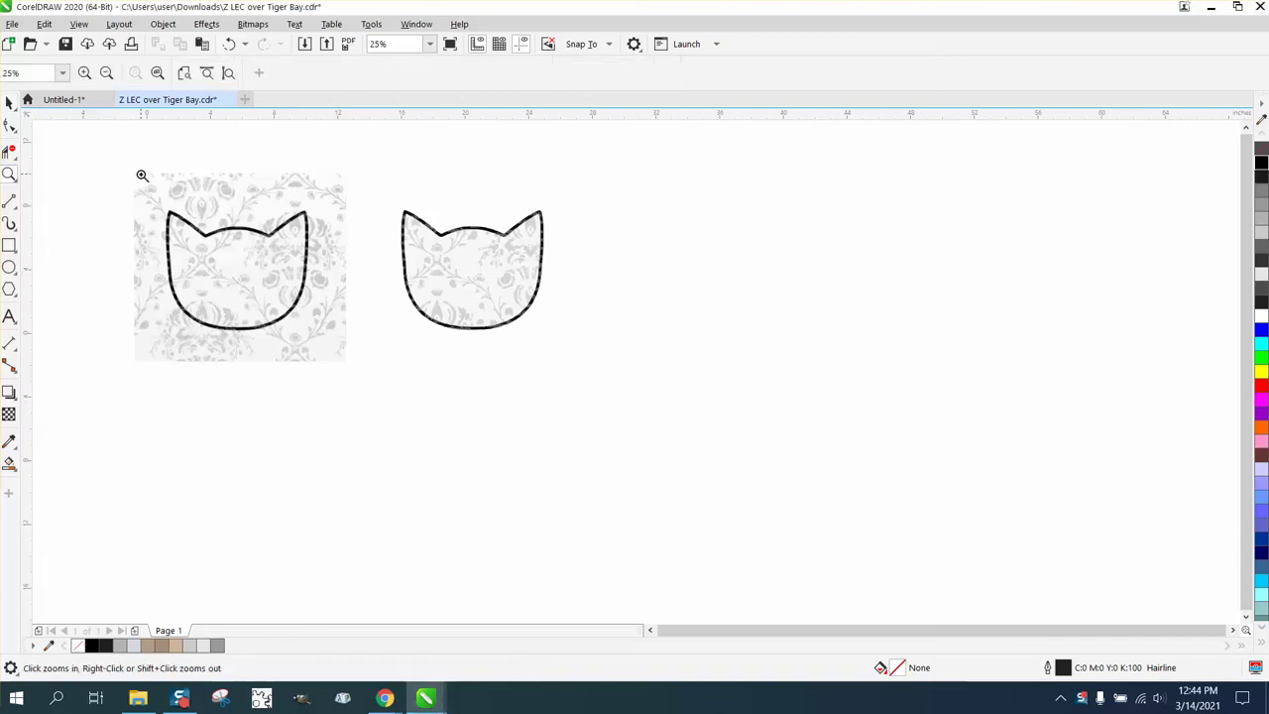
Step: Select the patterned background bitmap, zooming in briefly to inspect it
click(10, 103)
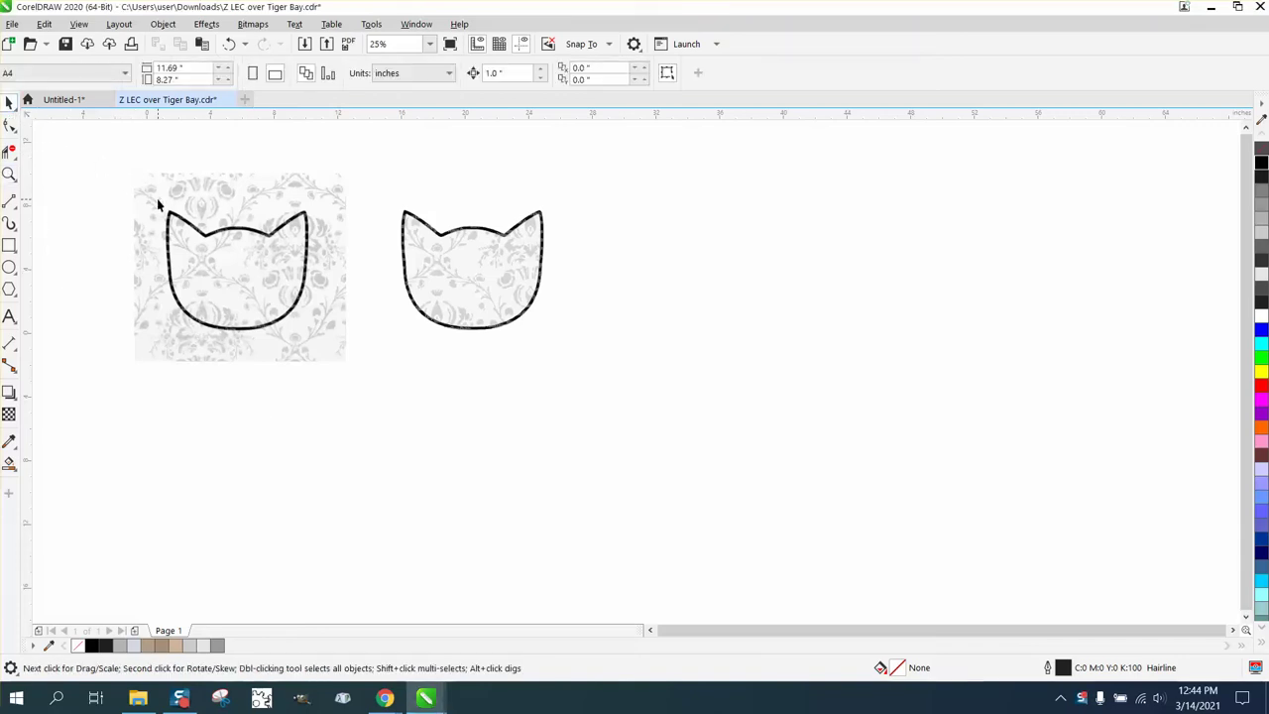
click(159, 199)
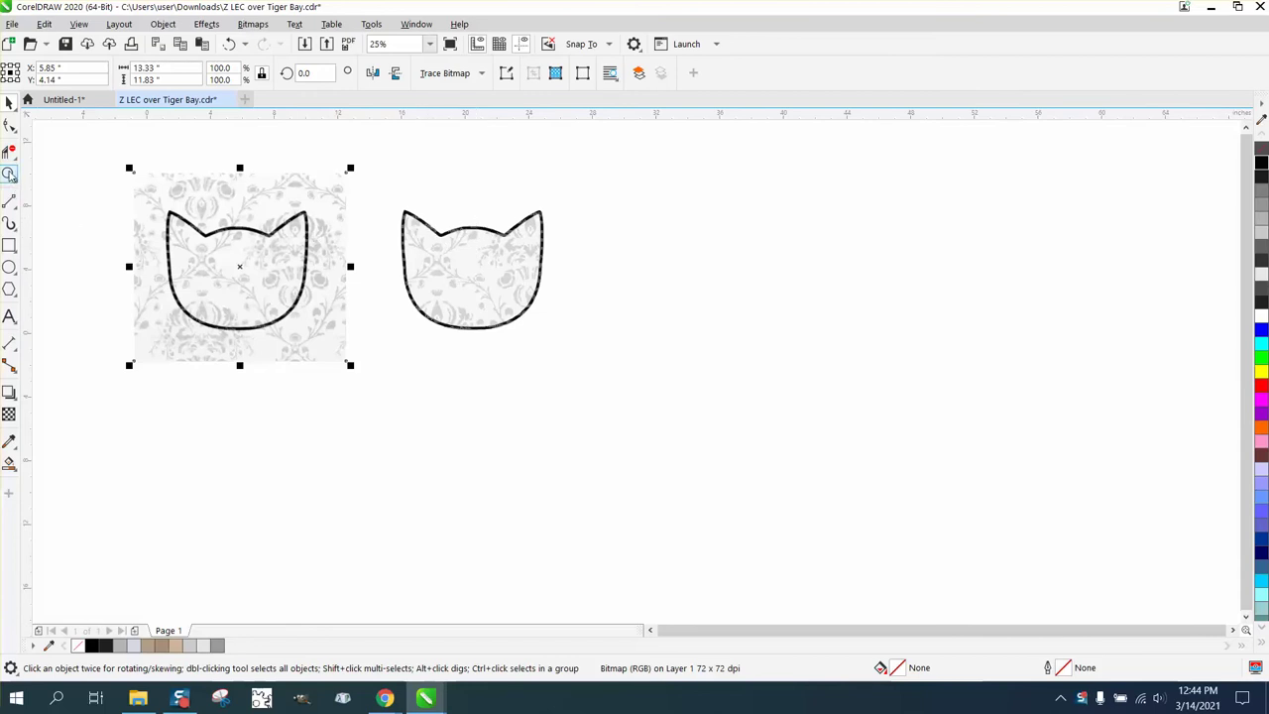
click(9, 175)
drag(360, 364, 360, 363)
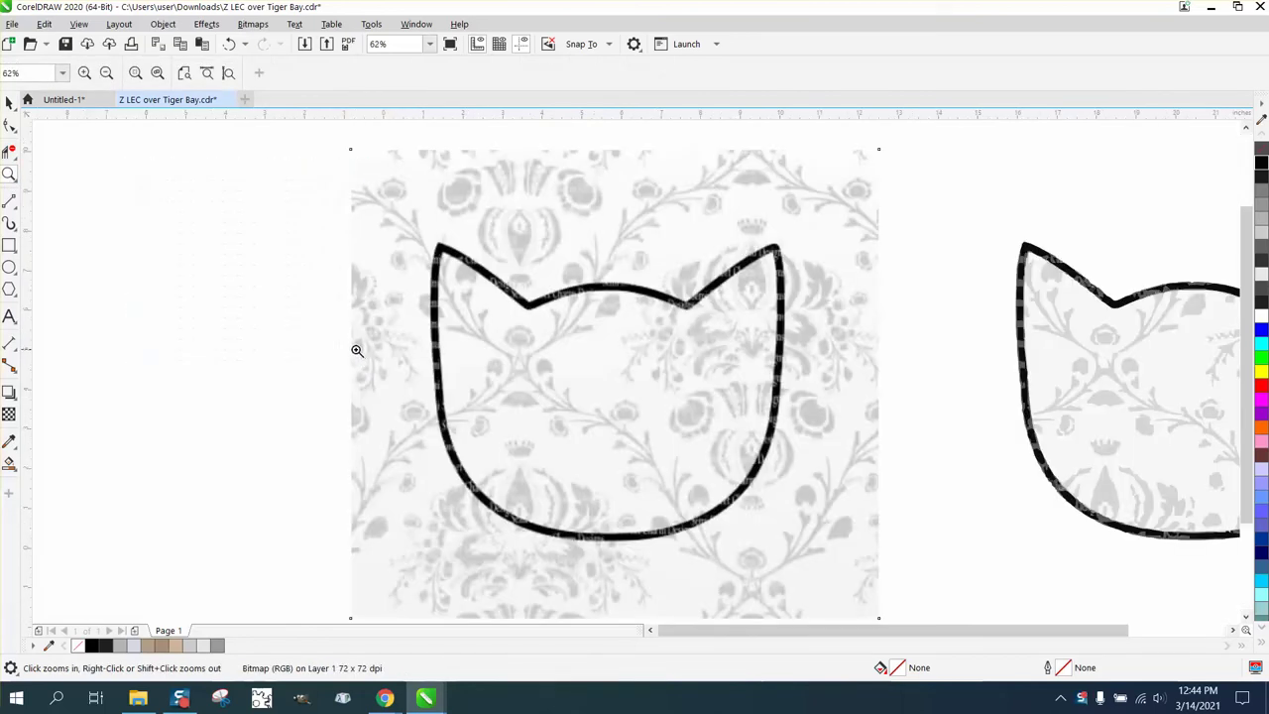
right_click(357, 350)
click(8, 103)
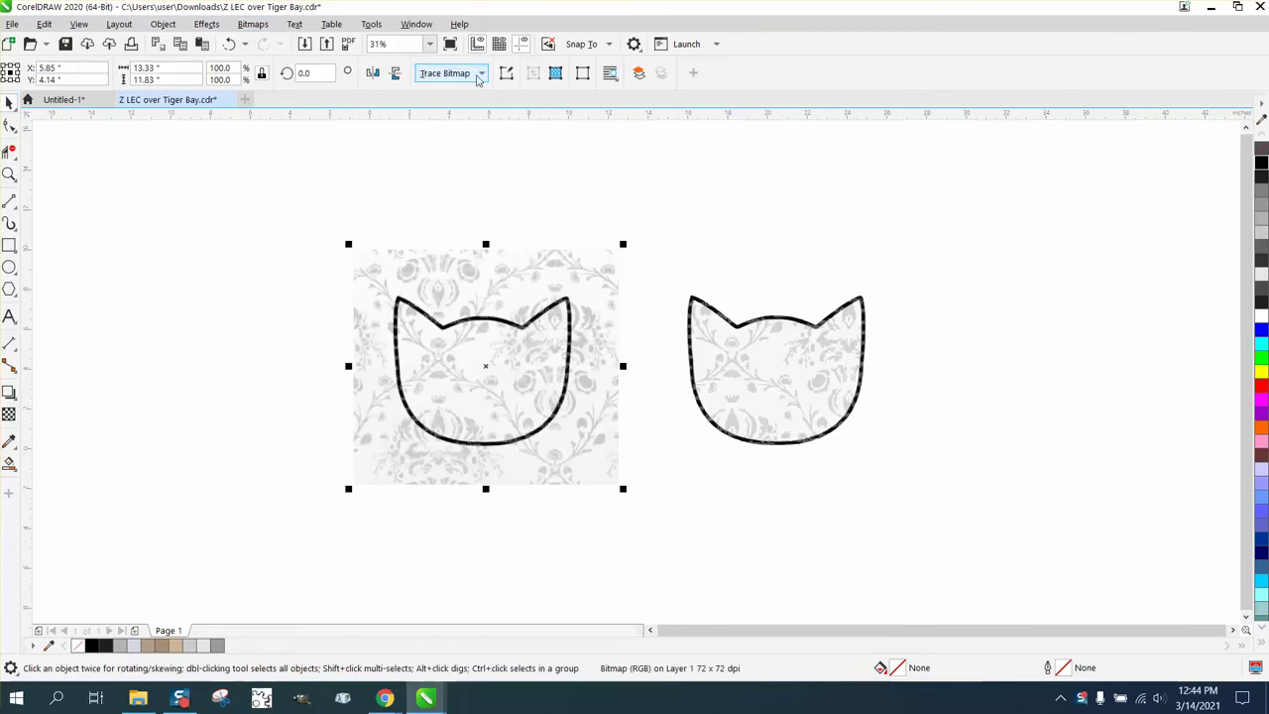
Step: Trace the bitmap with Outline Trace > Clipart and accept the PowerTRACE settings
click(480, 78)
mouse_move(470, 131)
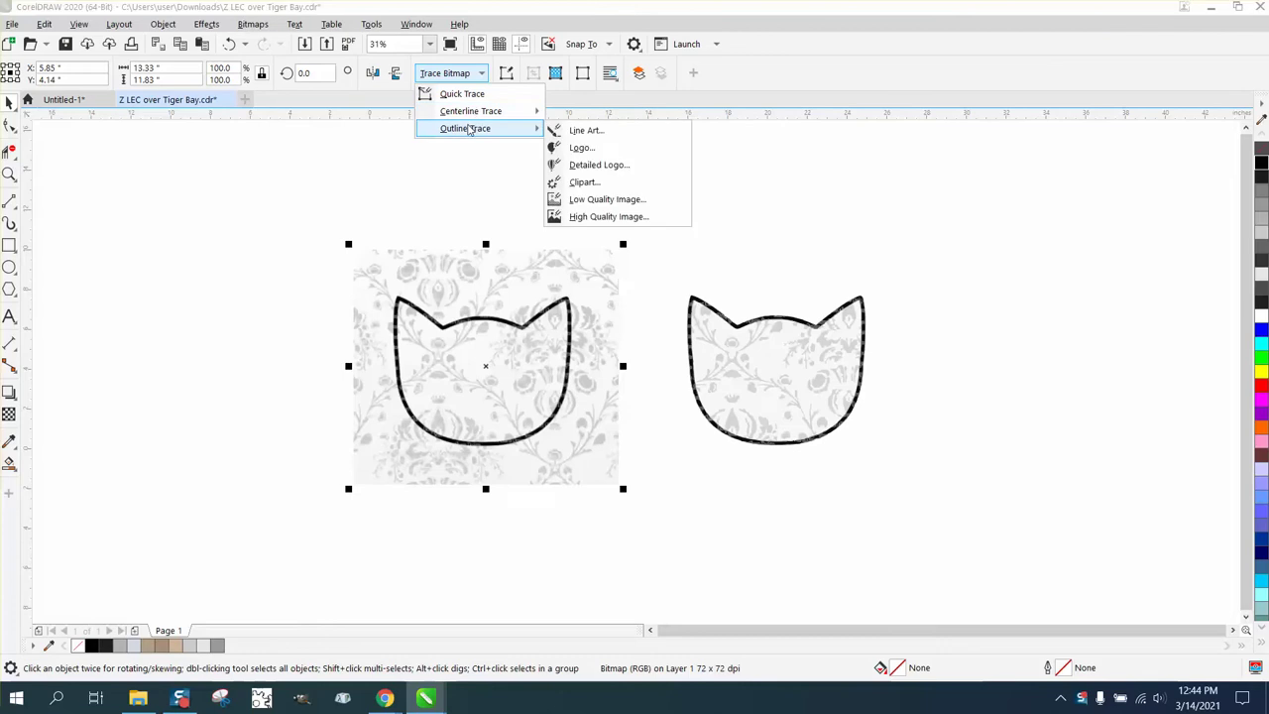
click(581, 184)
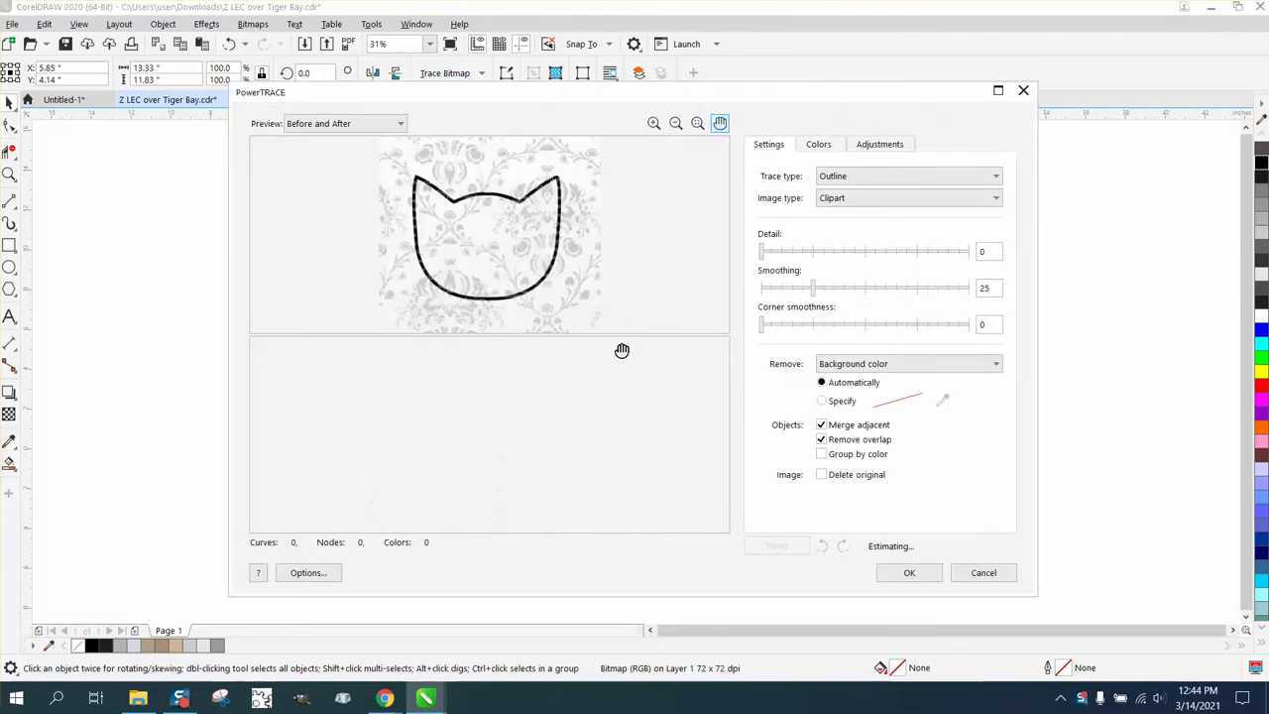
click(909, 573)
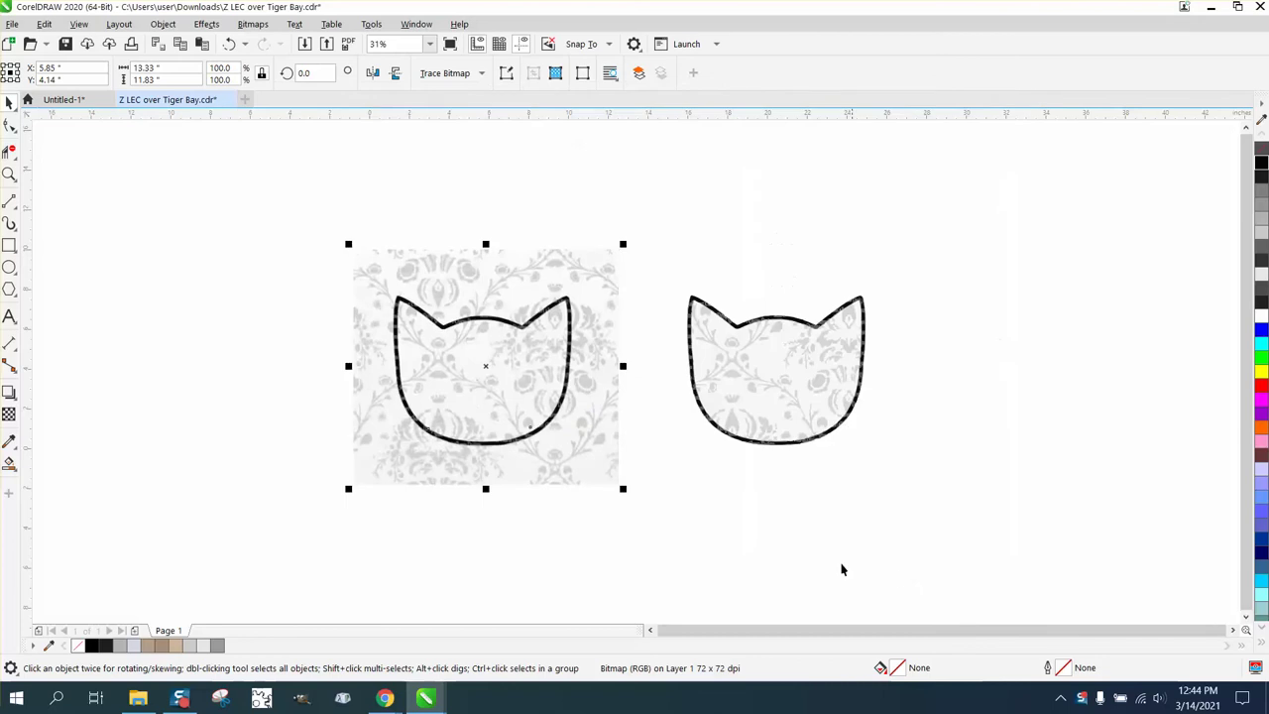
Step: Move the traced result right of the cats and Ungroup All its pieces
drag(496, 368, 1032, 376)
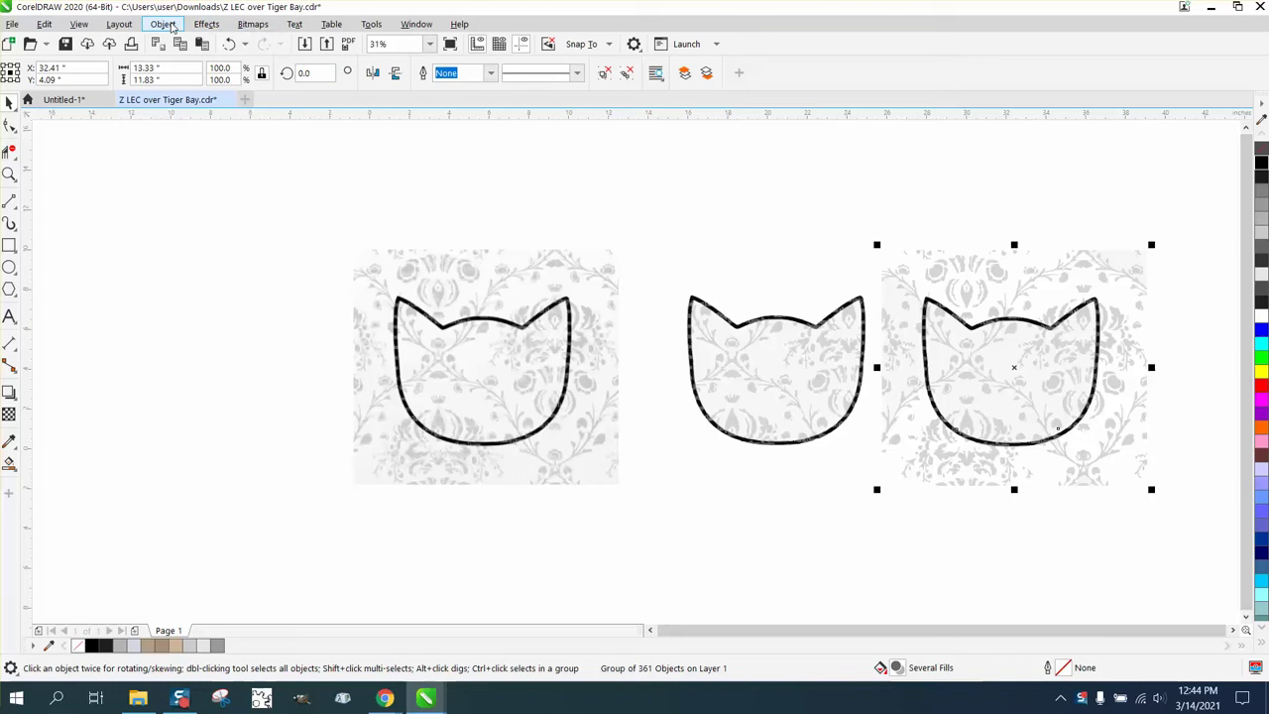
click(162, 23)
mouse_move(219, 287)
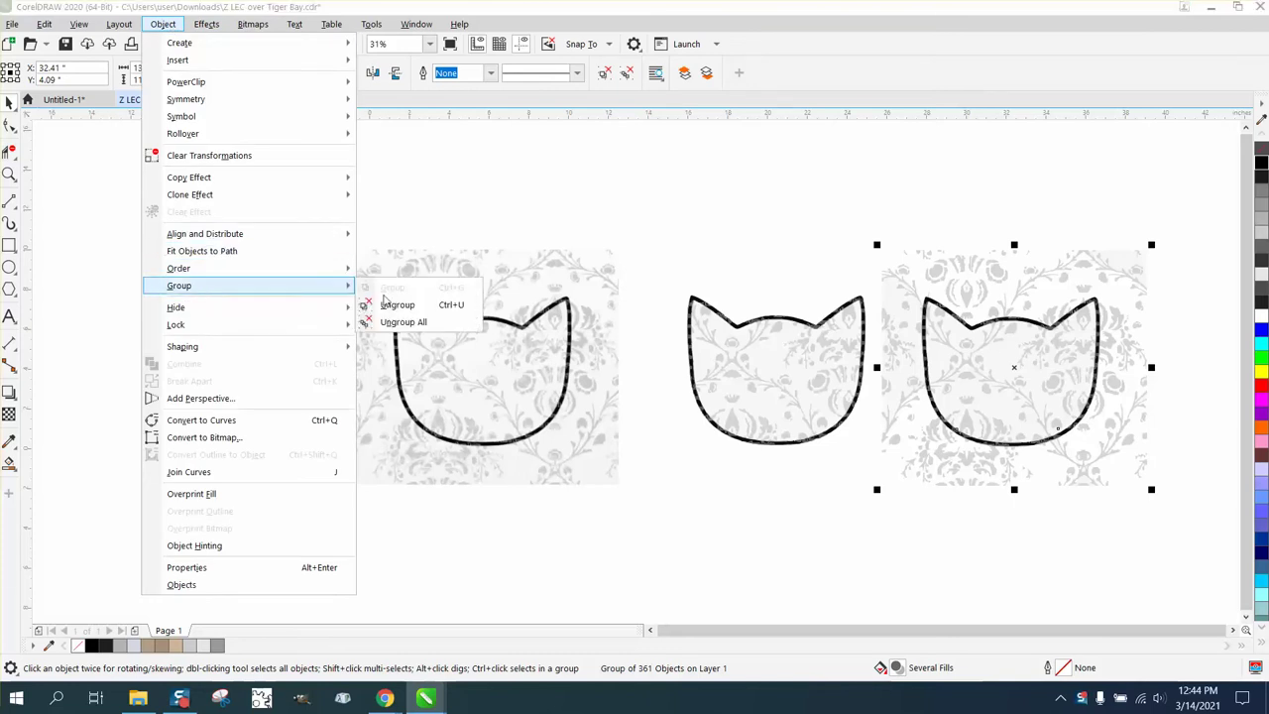
click(397, 304)
Step: Delete the stray floral fragments above, beside and below the traced right cat
drag(988, 277, 1012, 283)
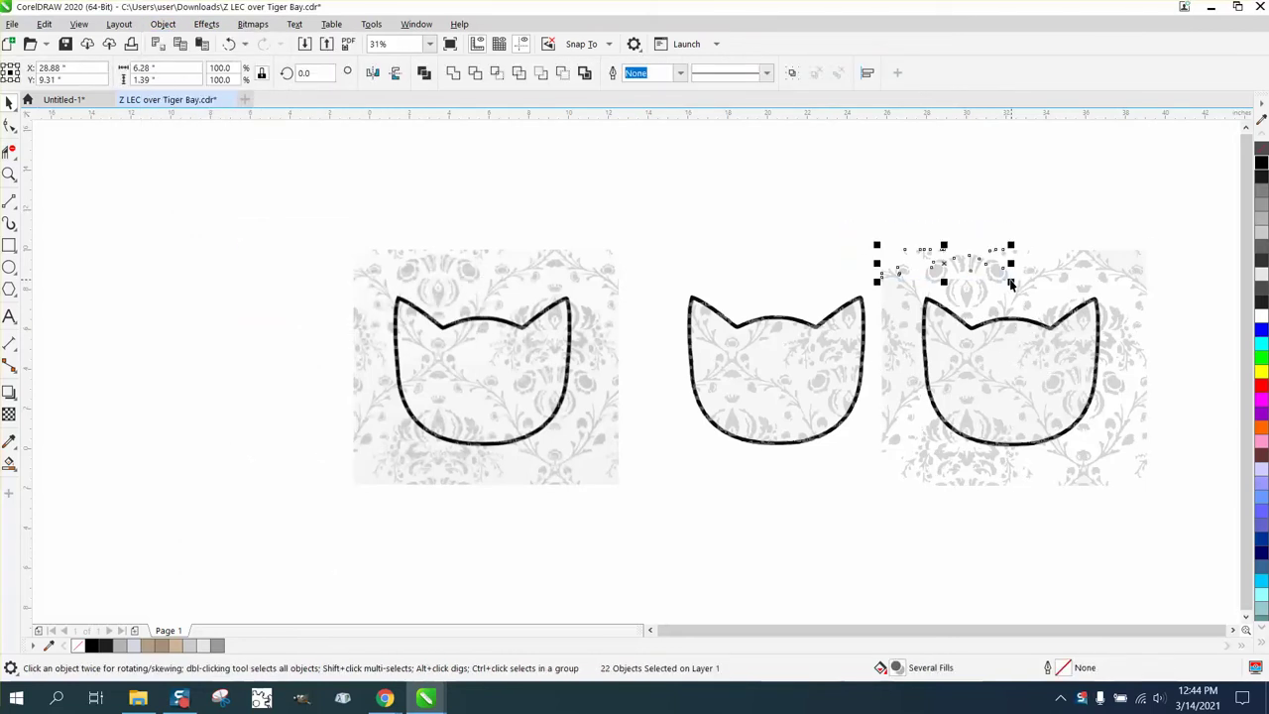
key(Delete)
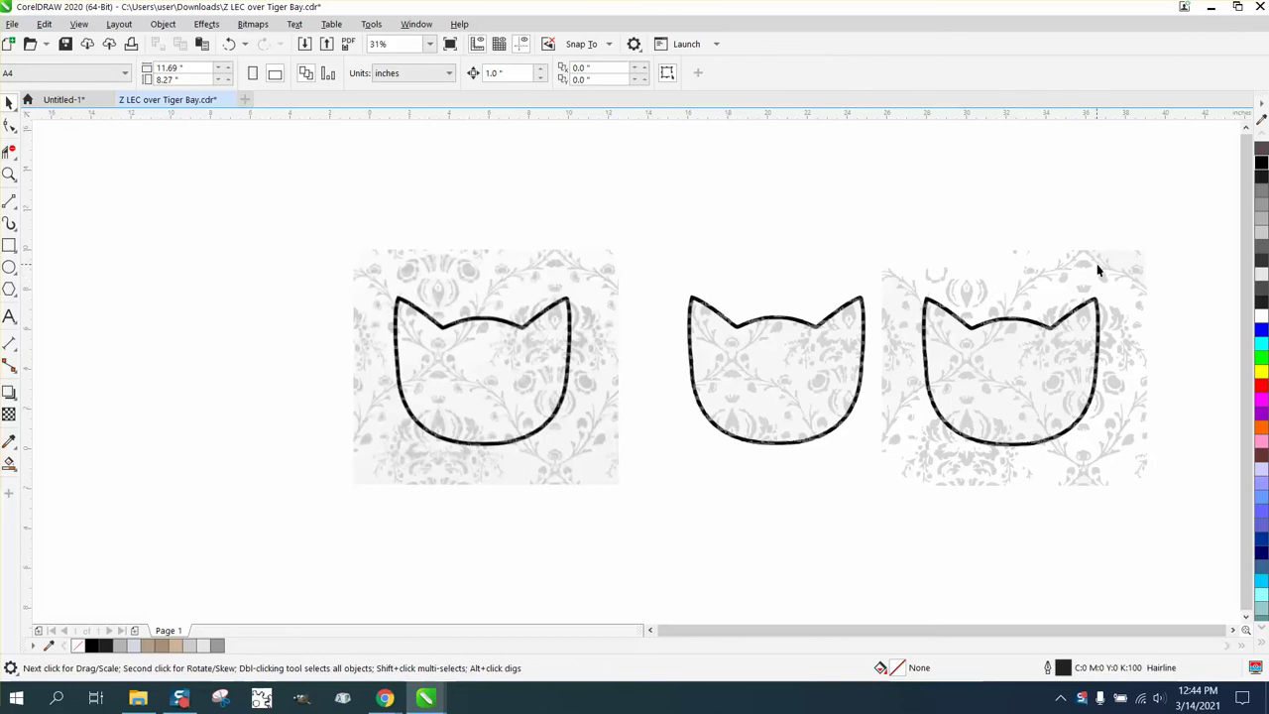
click(1136, 272)
key(Delete)
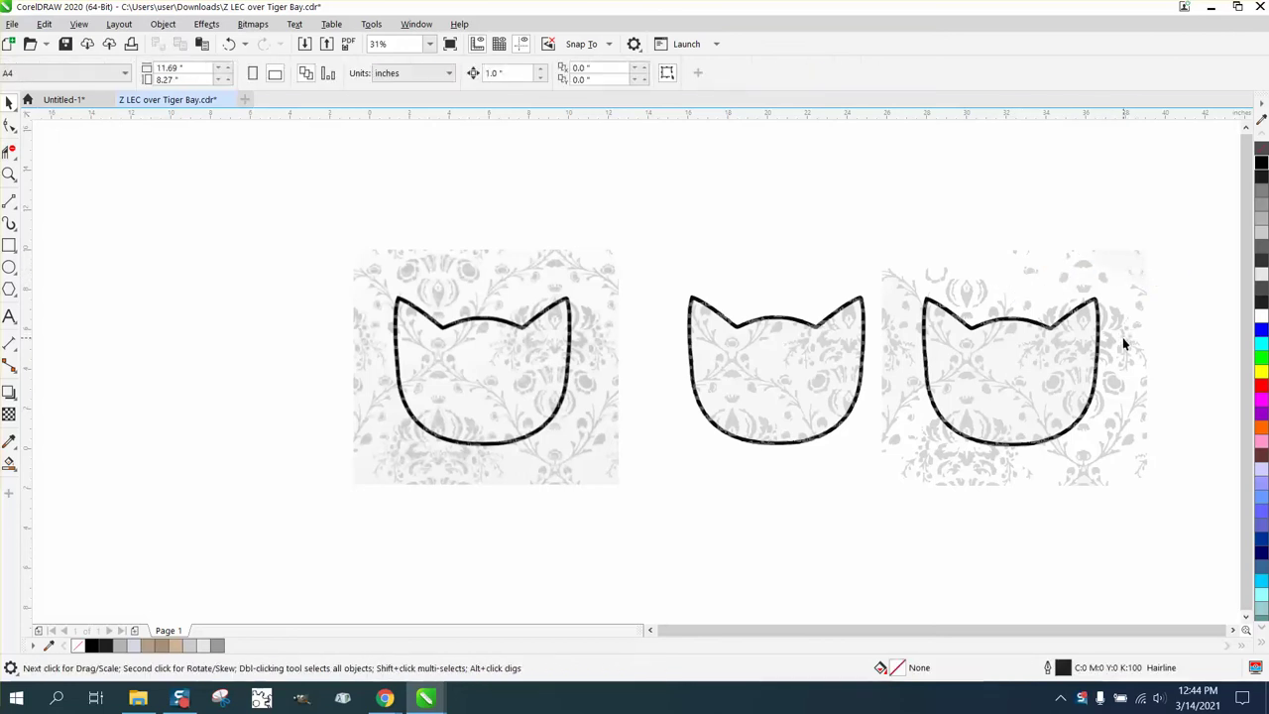
drag(1167, 445, 1060, 504)
key(Delete)
key(Delete)
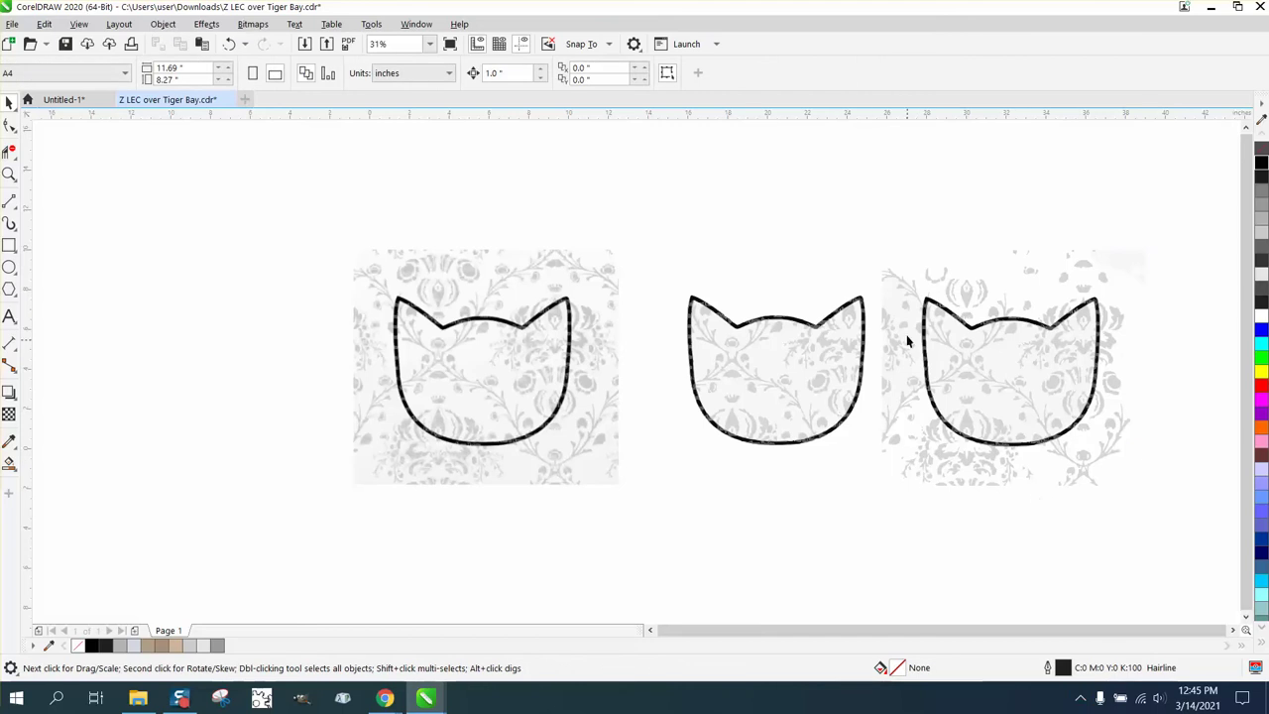
Step: Check the traced cat's pieces, zooming in on its left ear and back out
drag(1189, 546, 1189, 547)
key(Delete)
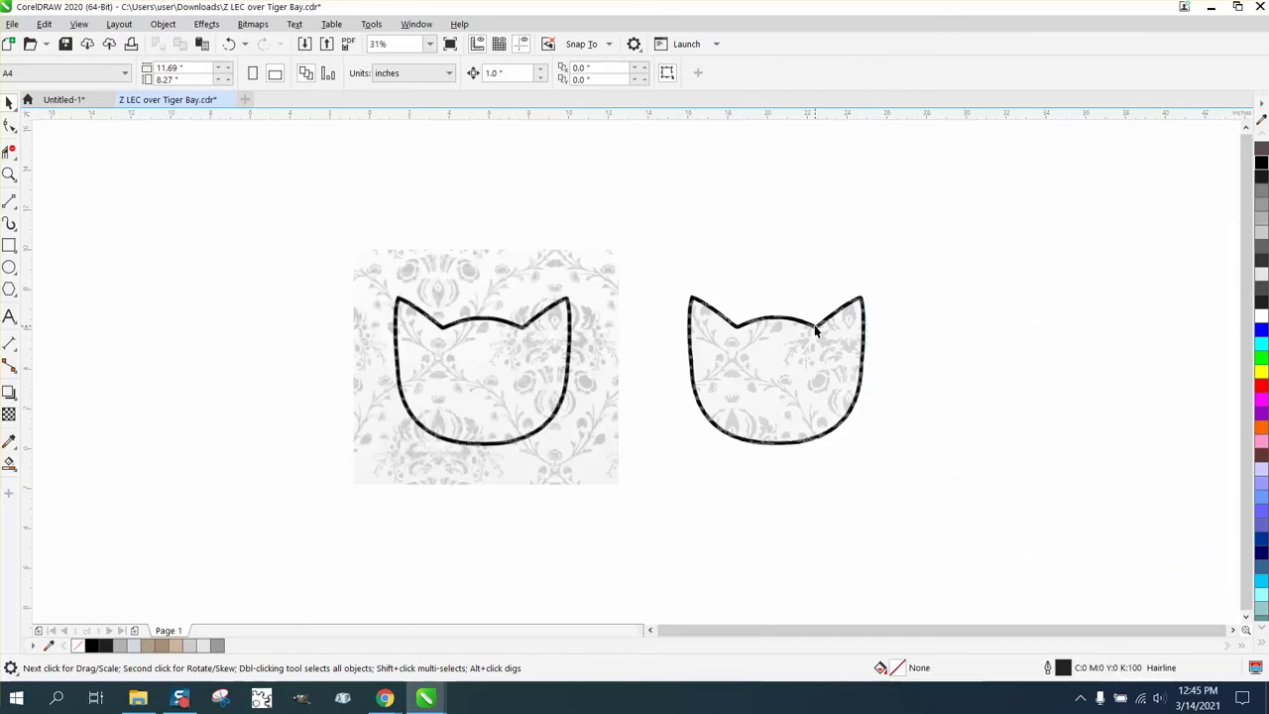
click(812, 325)
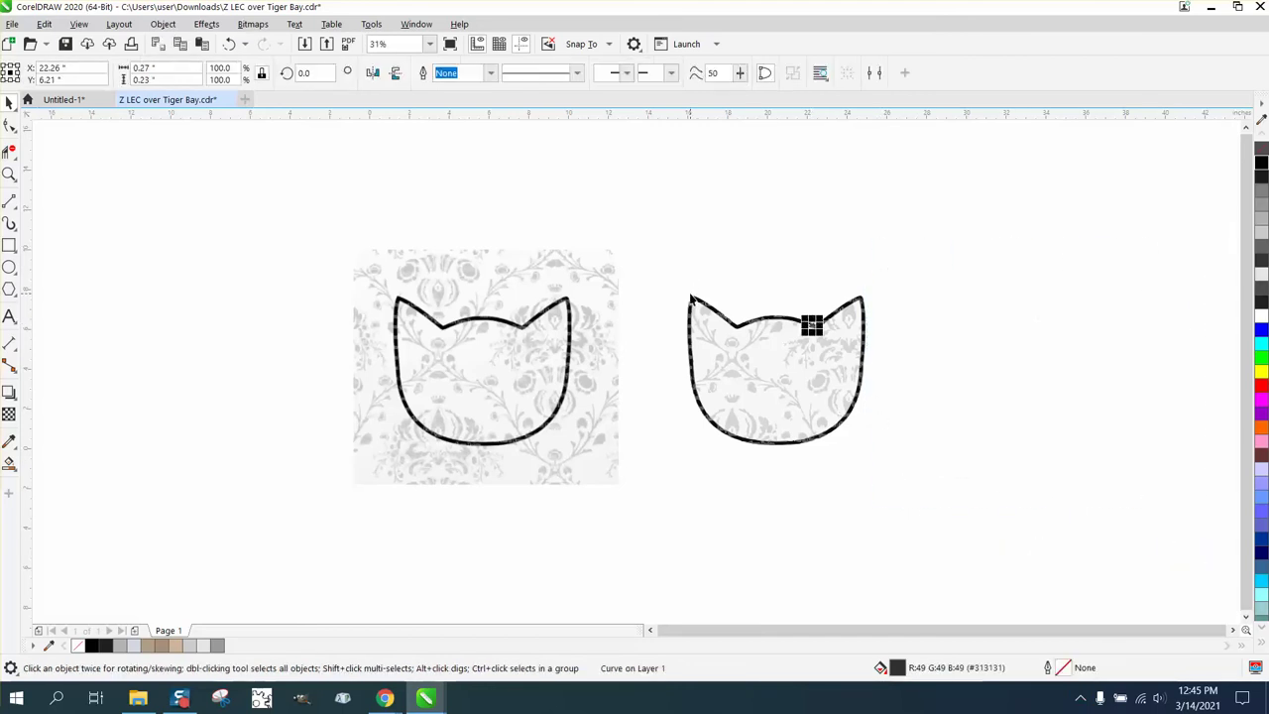
click(732, 291)
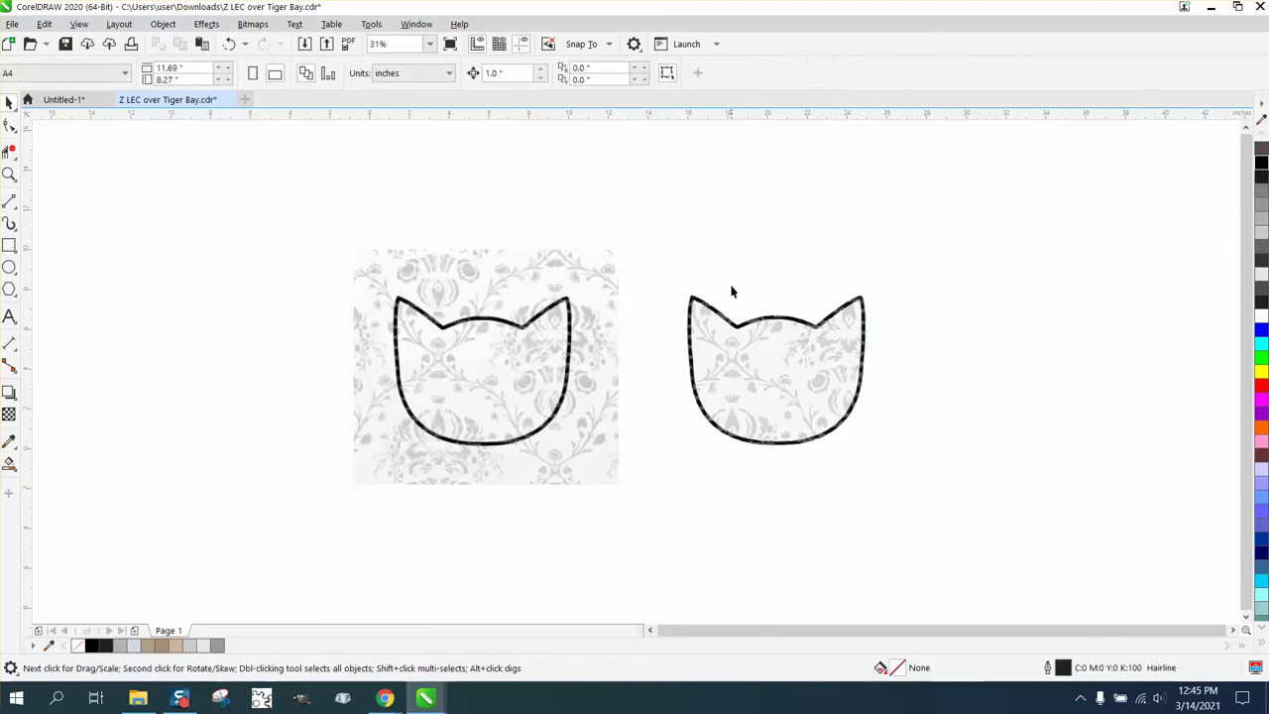
click(9, 175)
click(872, 470)
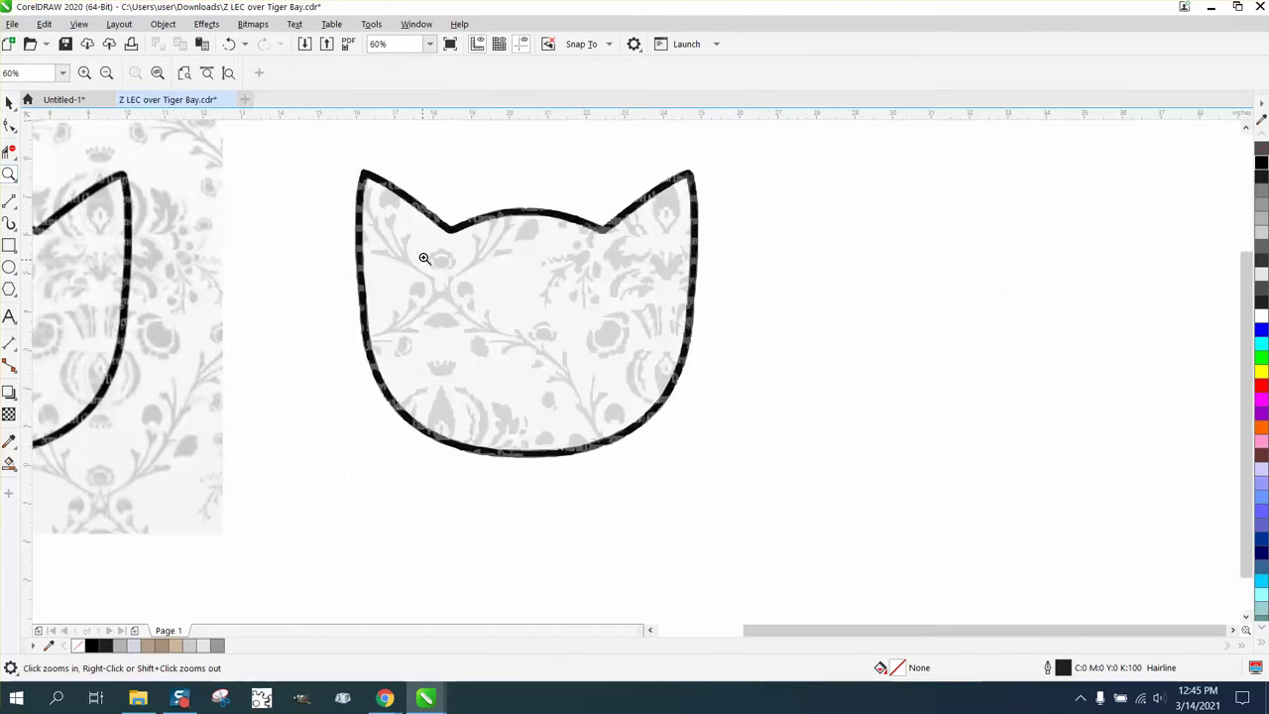
drag(354, 168, 446, 223)
right_click(485, 287)
right_click(468, 278)
right_click(453, 269)
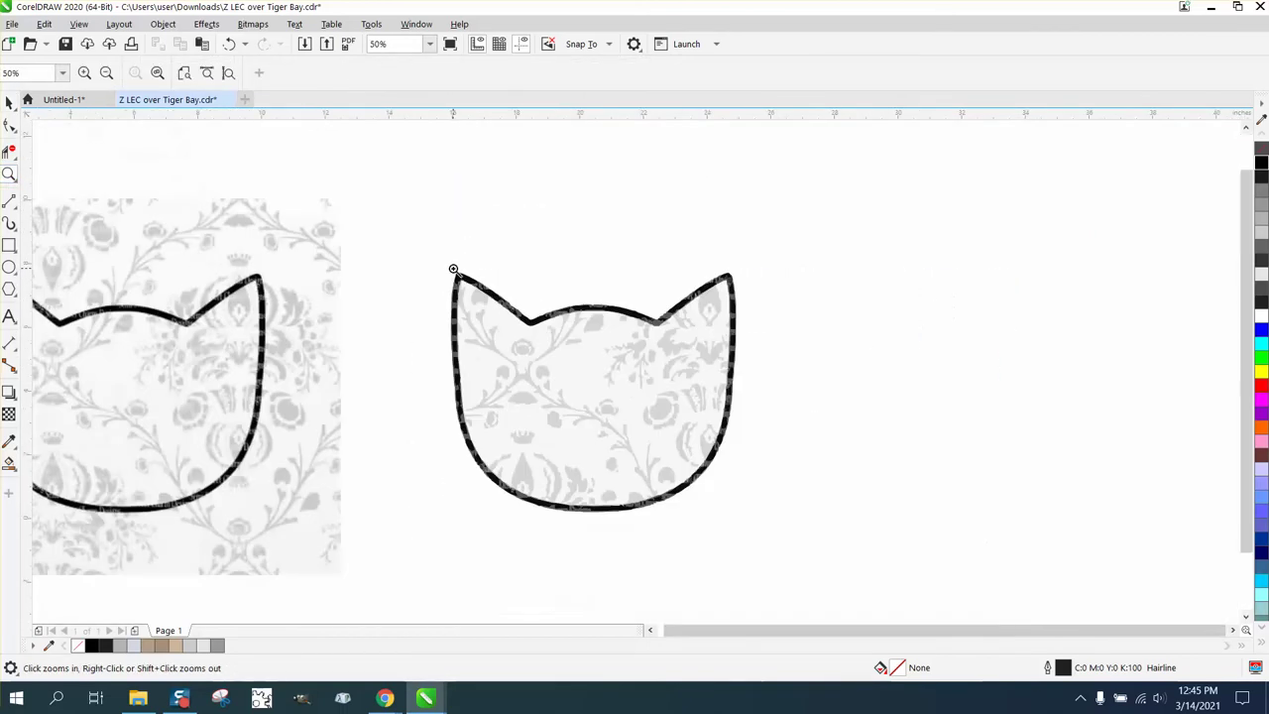
Step: Set nudge to 10", create a boundary around all 179 traced pieces, and nudge it right
click(7, 102)
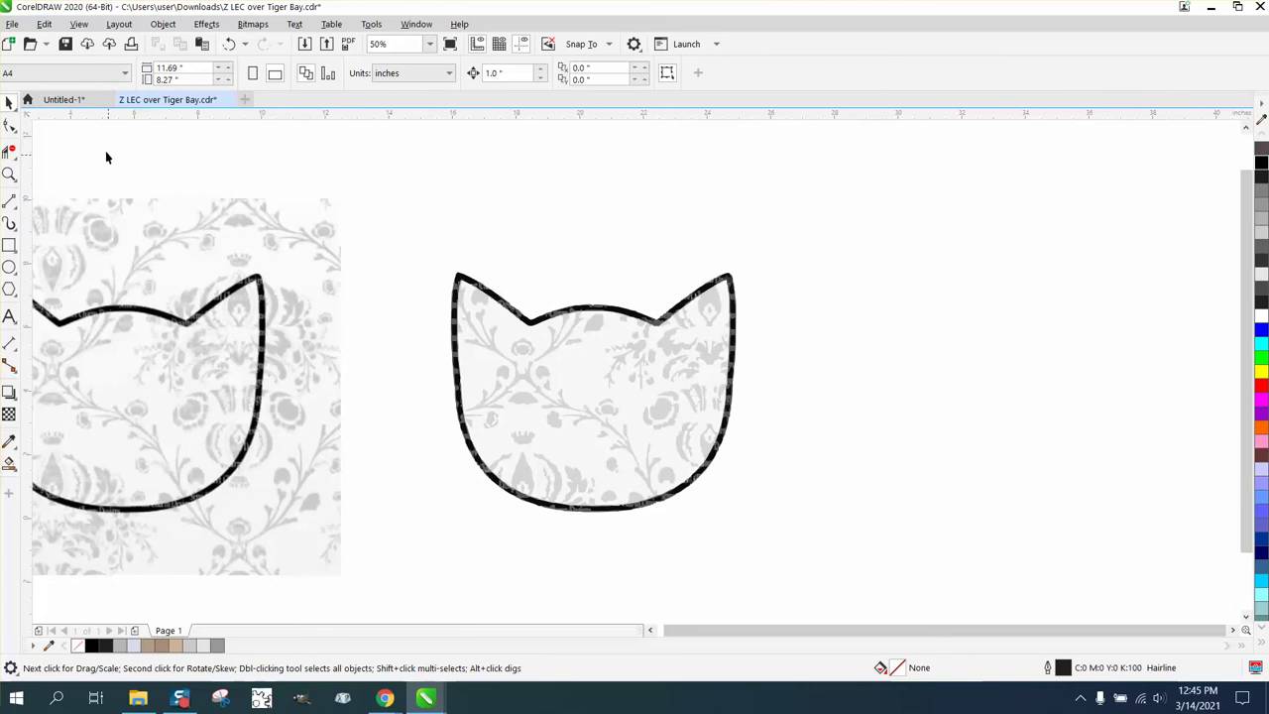
drag(398, 239, 881, 562)
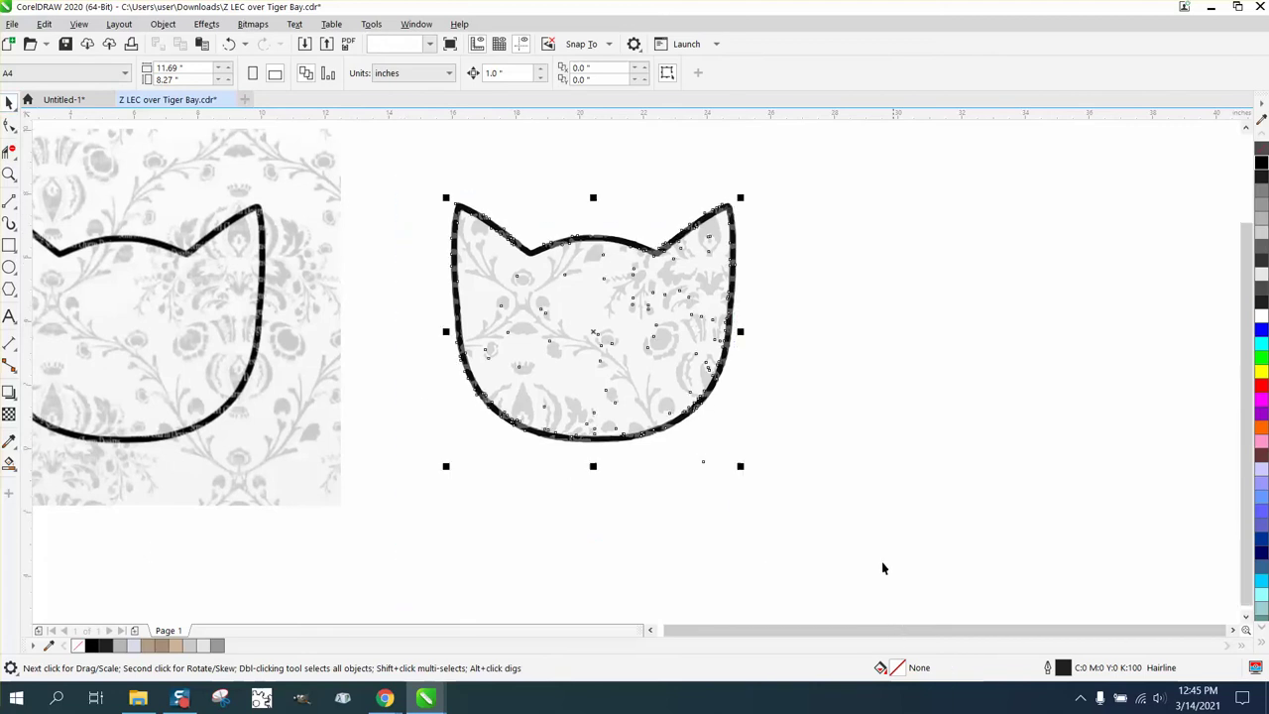
click(402, 140)
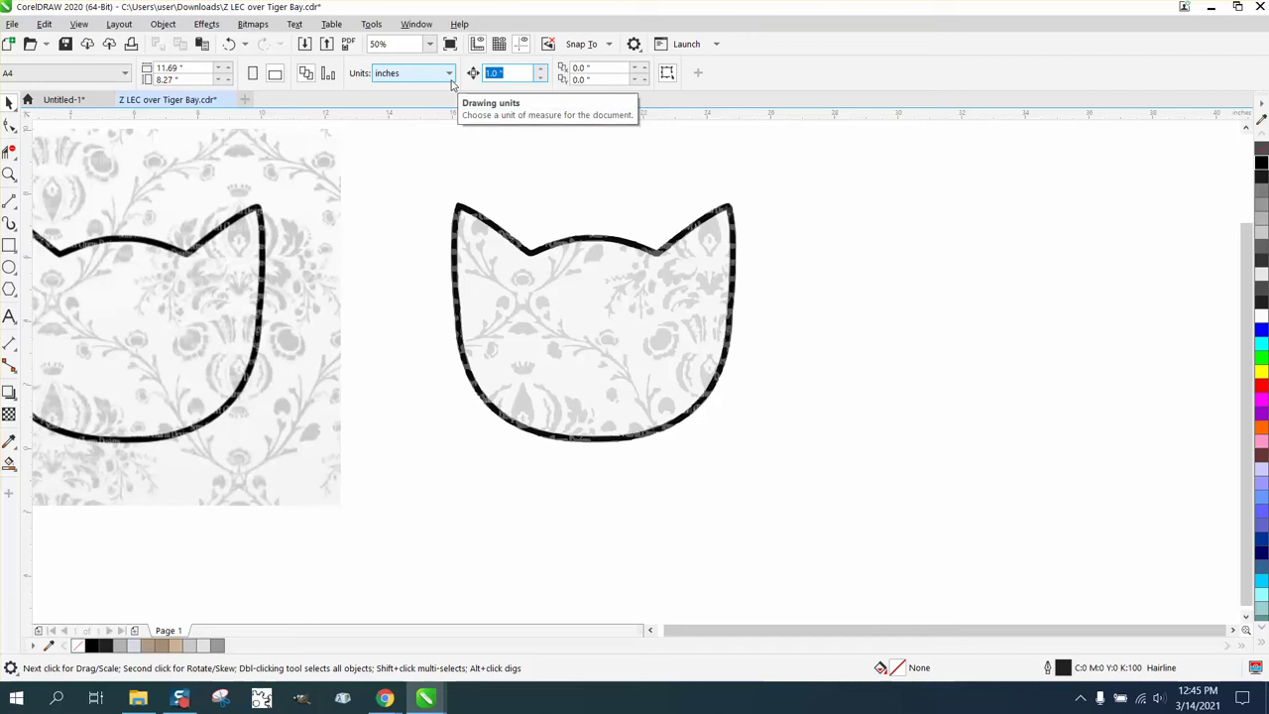
key(Return)
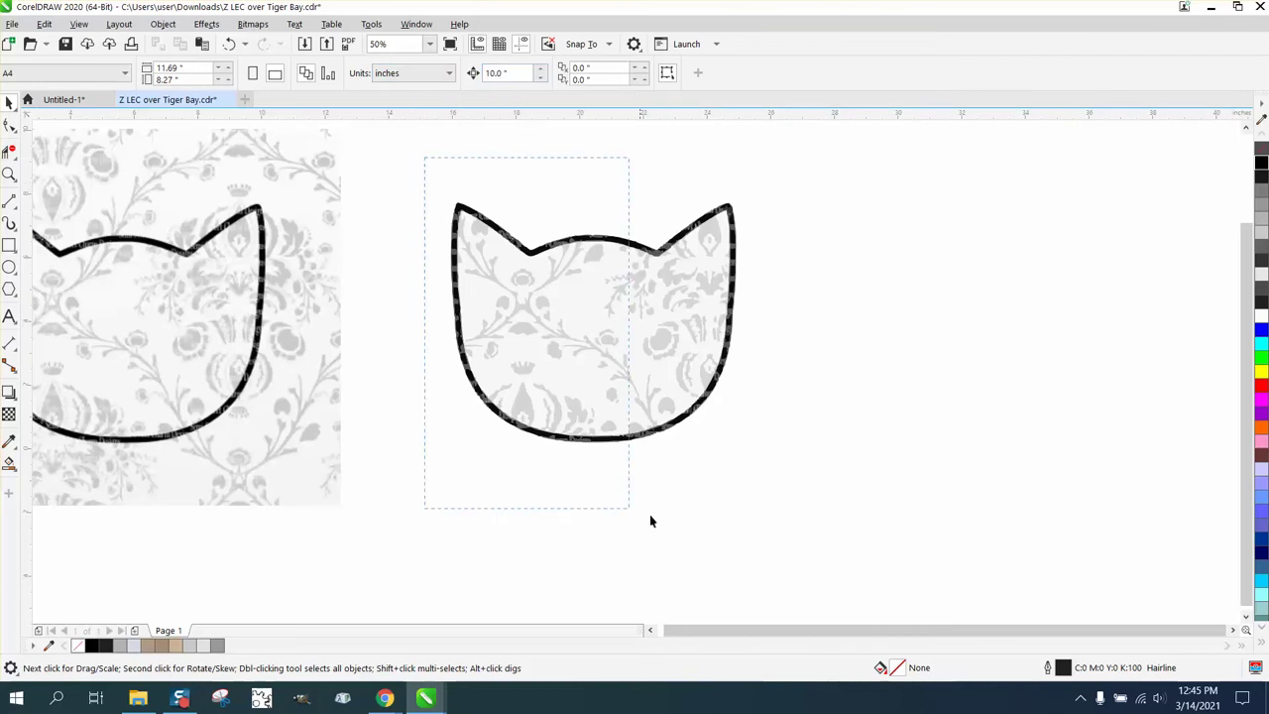
drag(821, 536, 821, 536)
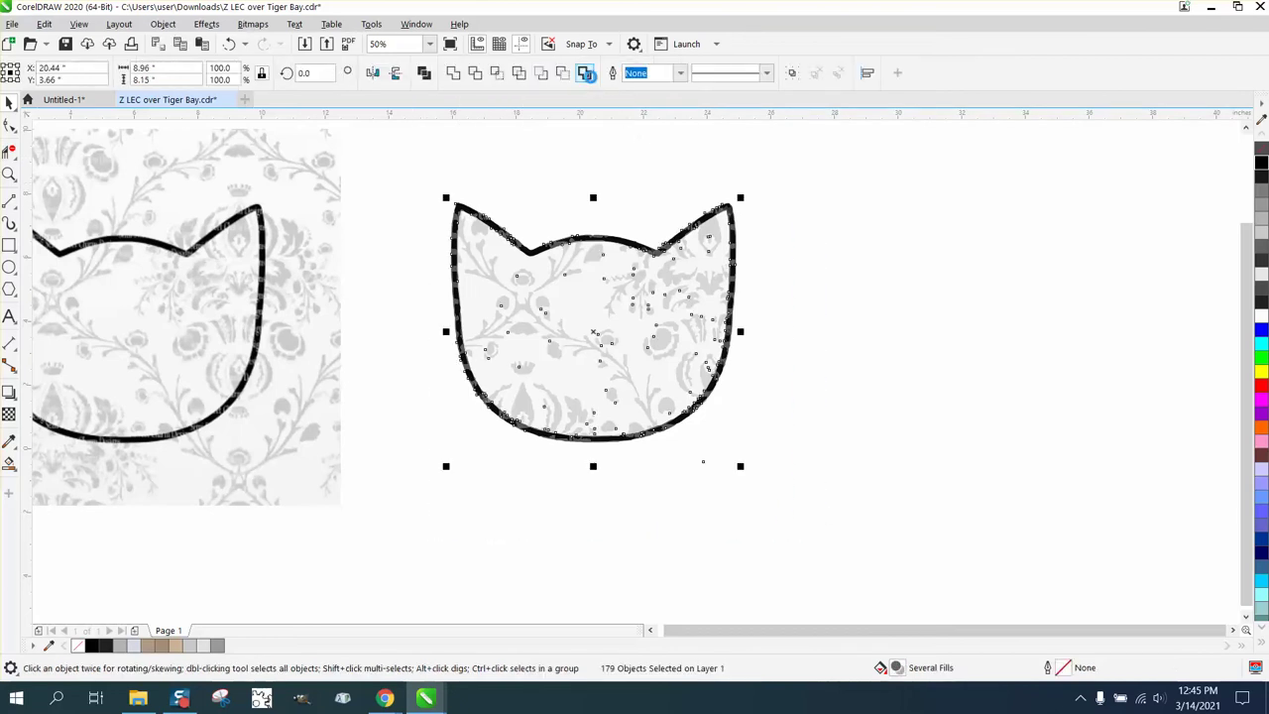
click(586, 73)
key(Right)
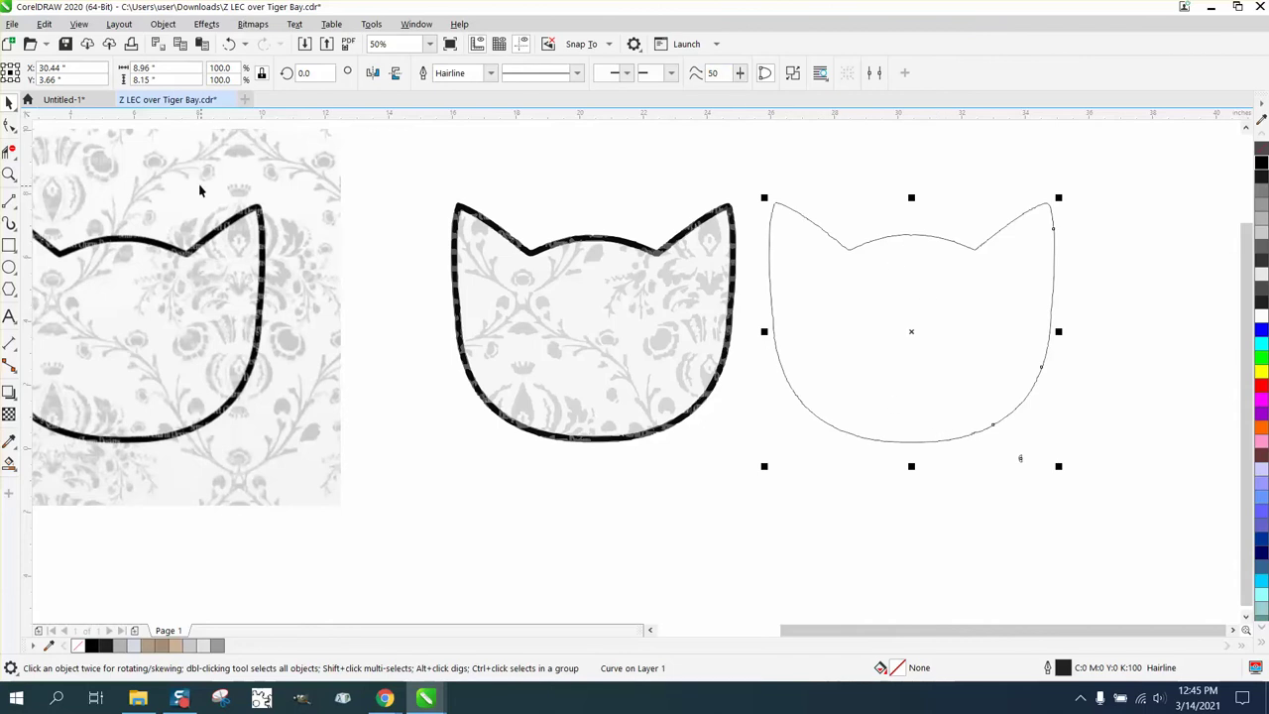
Step: Move the patterned bitmap to the upper left and centre the hairline outline on the page
scroll(805, 357, down, 1)
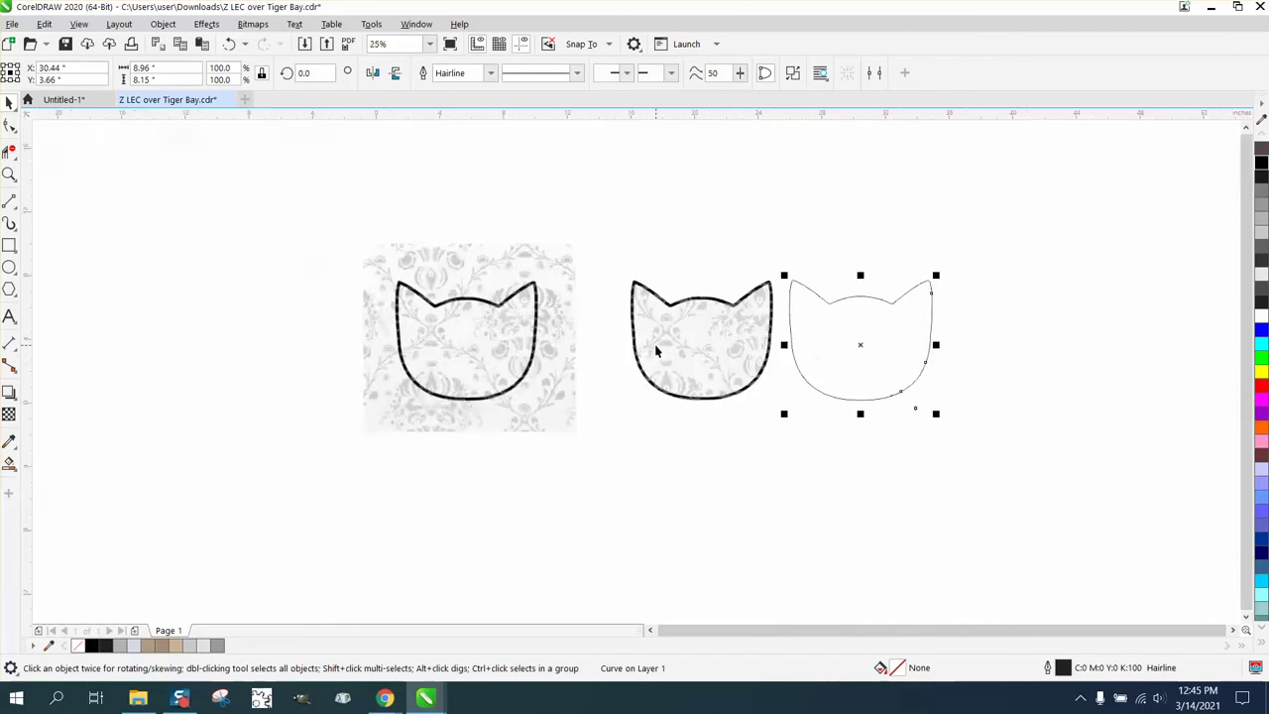
drag(443, 295, 180, 227)
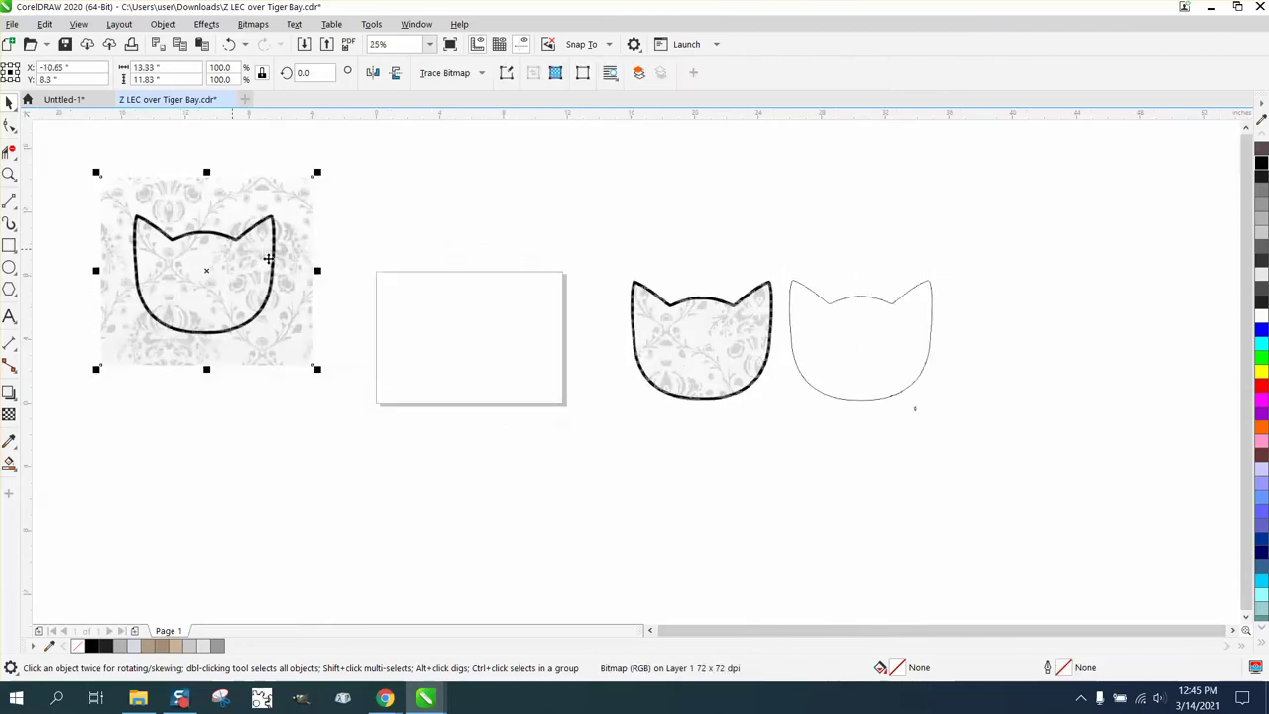
click(821, 339)
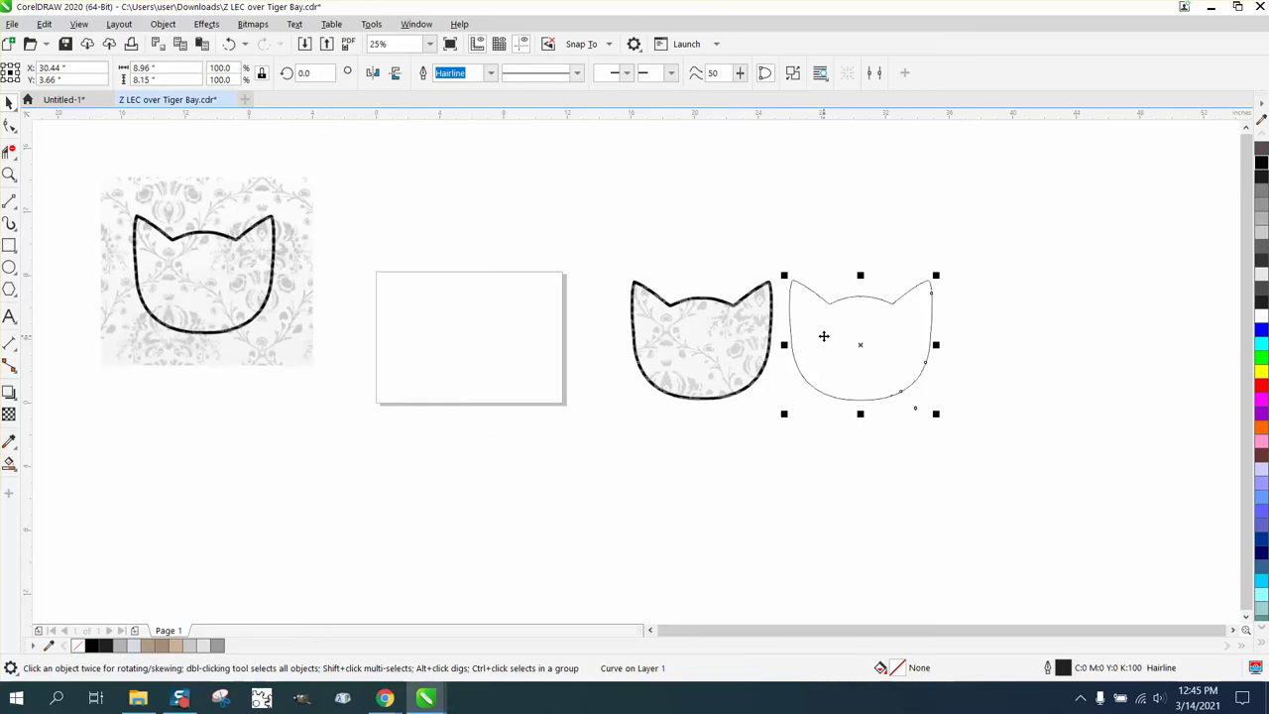
key(p)
Step: Zoom in on the centred outline, then out until all three cat shapes show
click(9, 175)
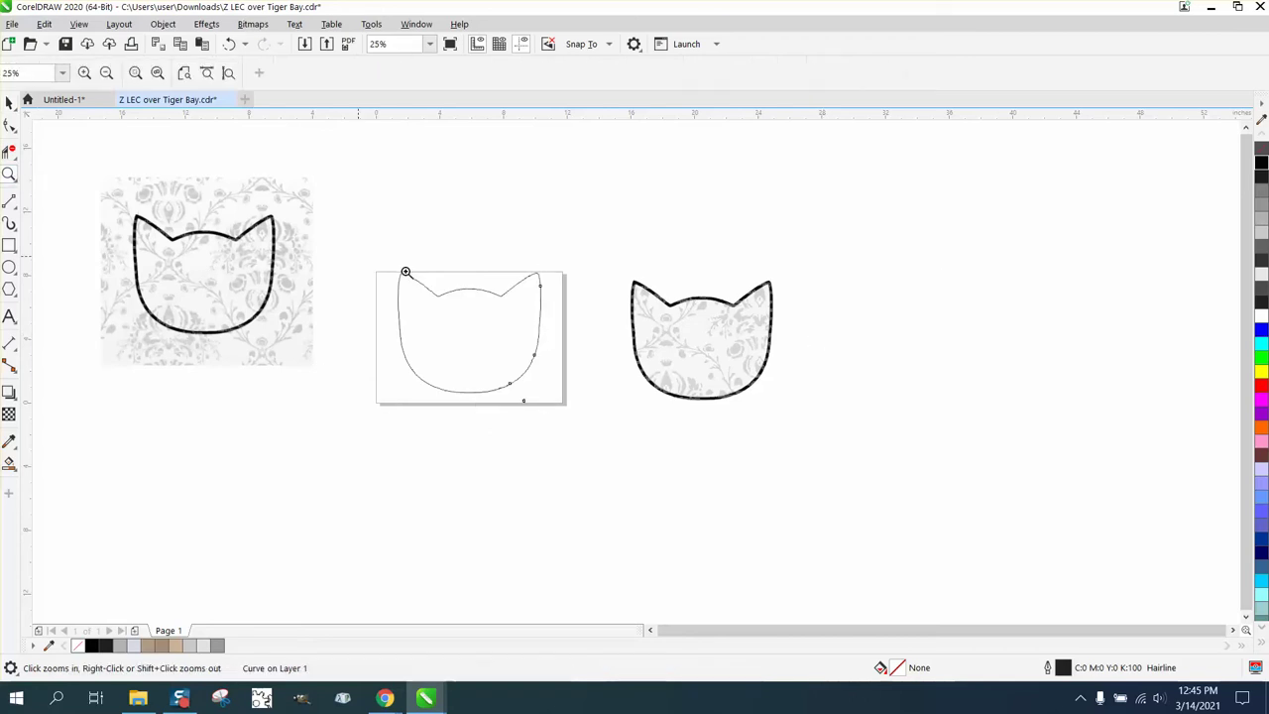
drag(649, 450, 774, 469)
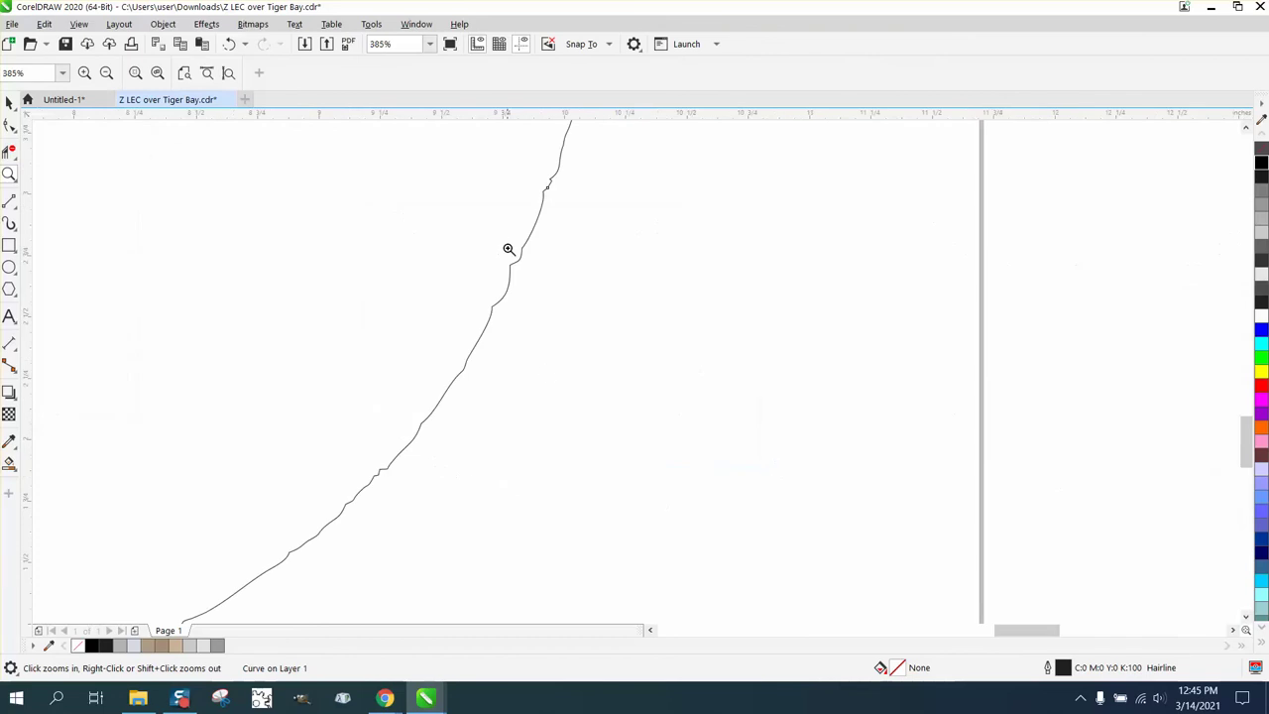
right_click(530, 283)
right_click(531, 284)
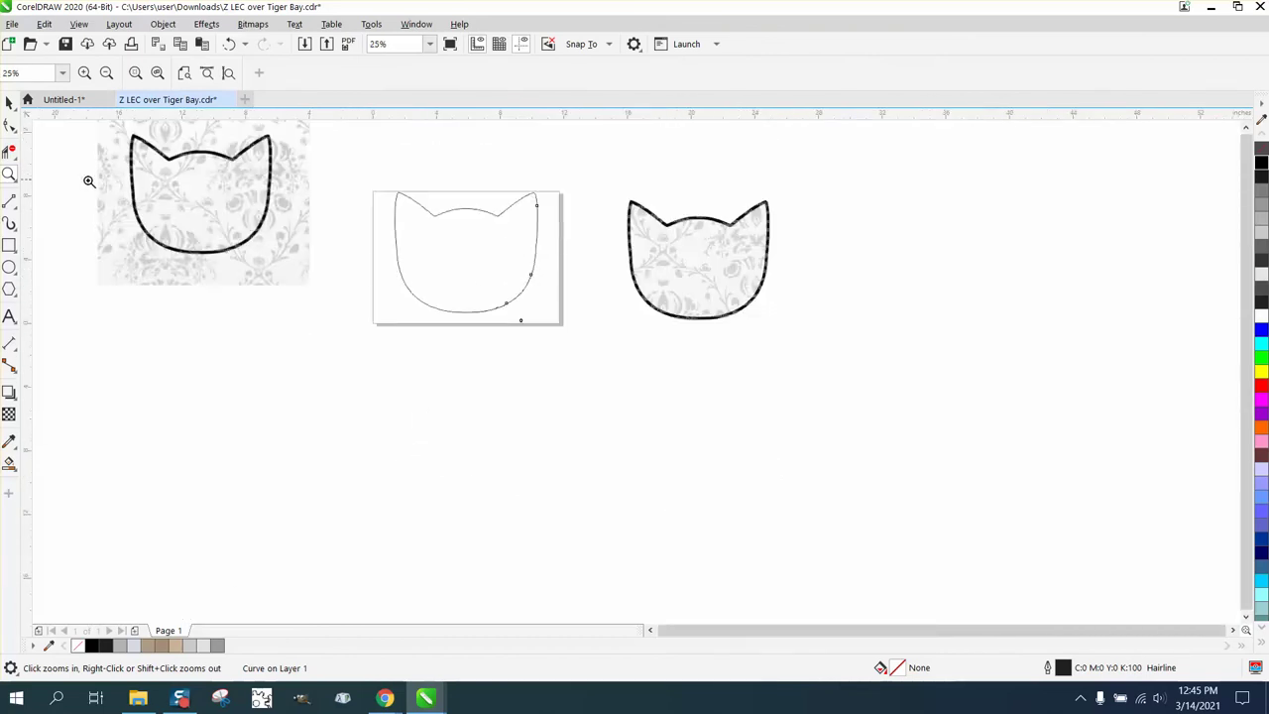
Step: Draw a vertical 2-point line through the cat outline and centre it on the page
click(11, 202)
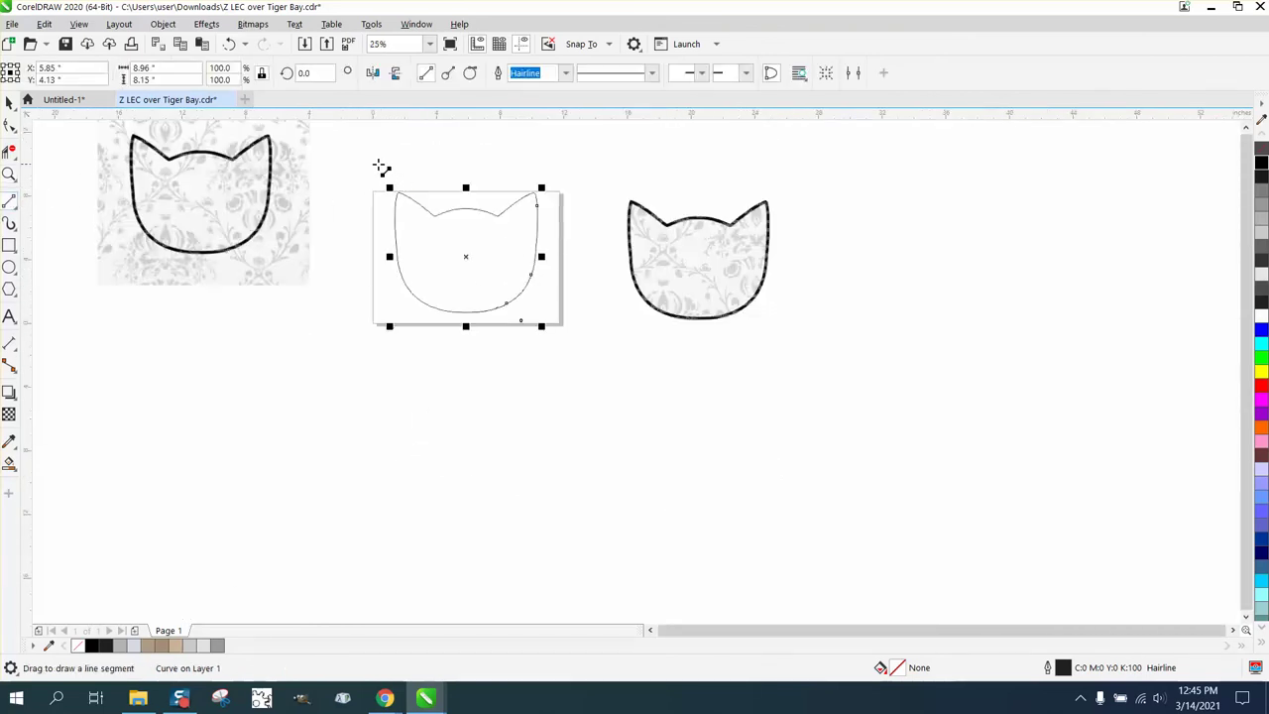
drag(369, 154, 369, 370)
key(p)
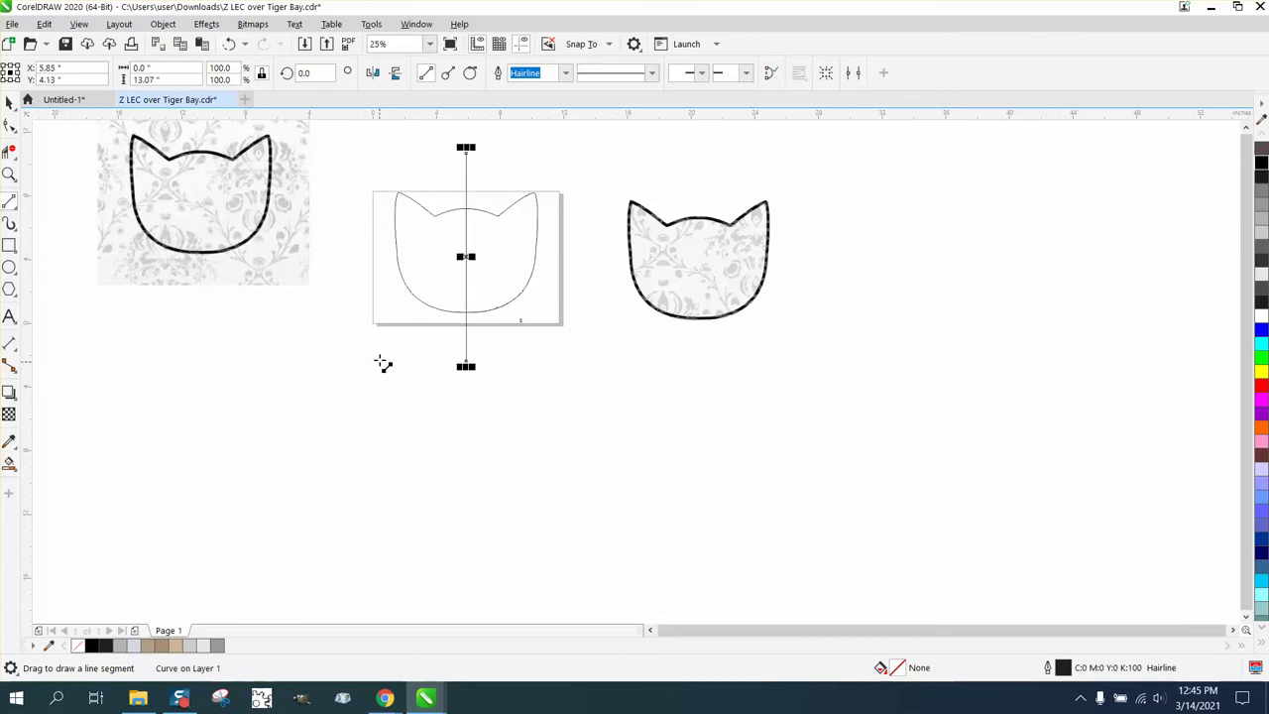
Step: Delete the outline's left half with Virtual Segment Delete across the centre line
click(8, 175)
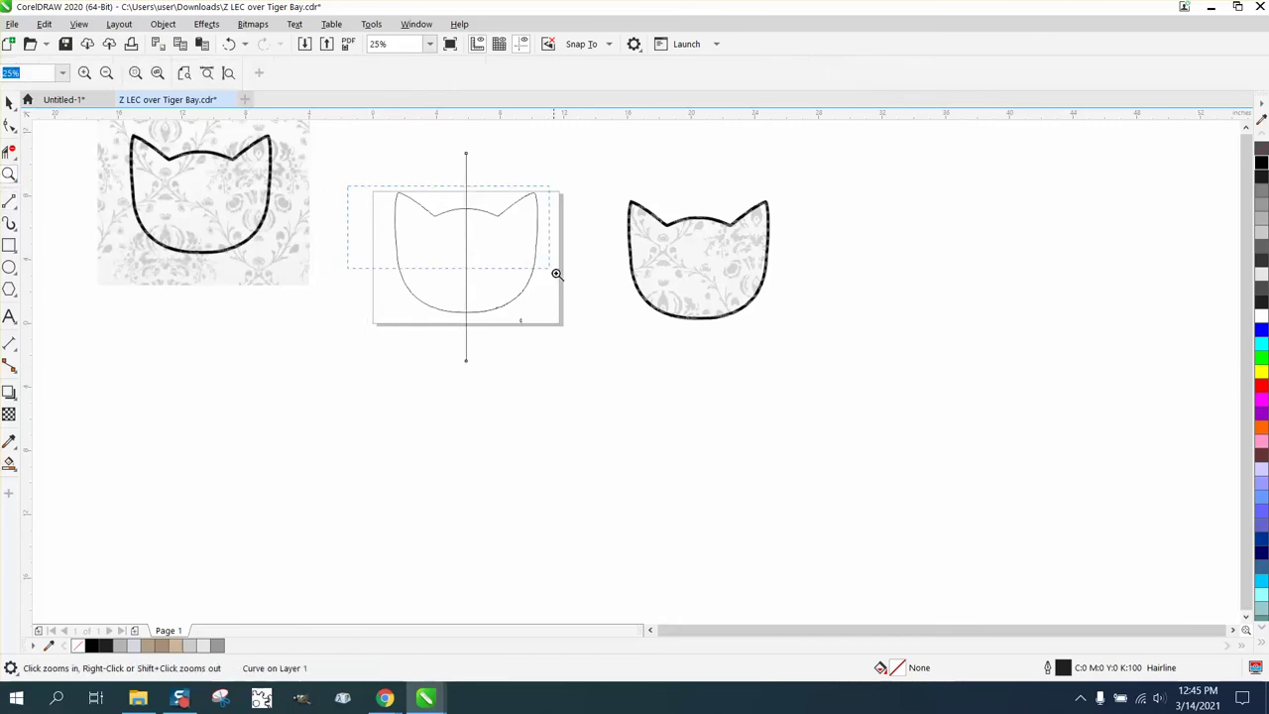
drag(557, 273, 559, 274)
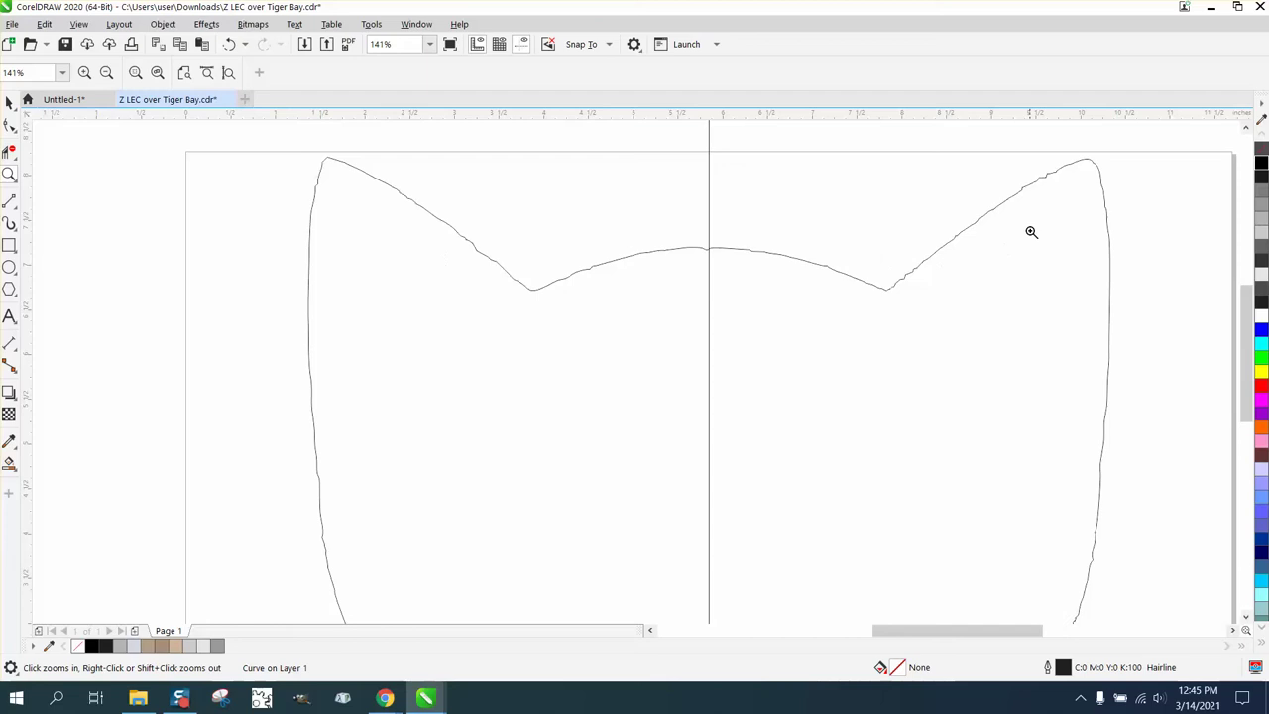
right_click(704, 179)
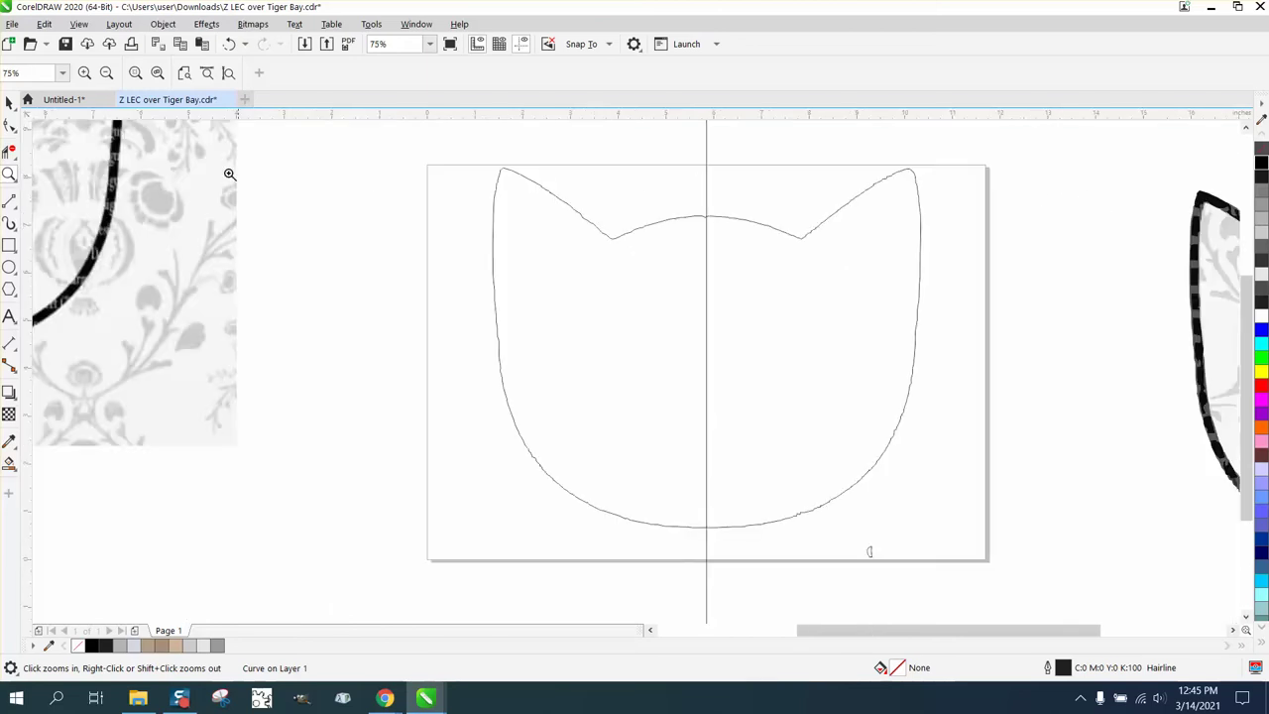
click(9, 150)
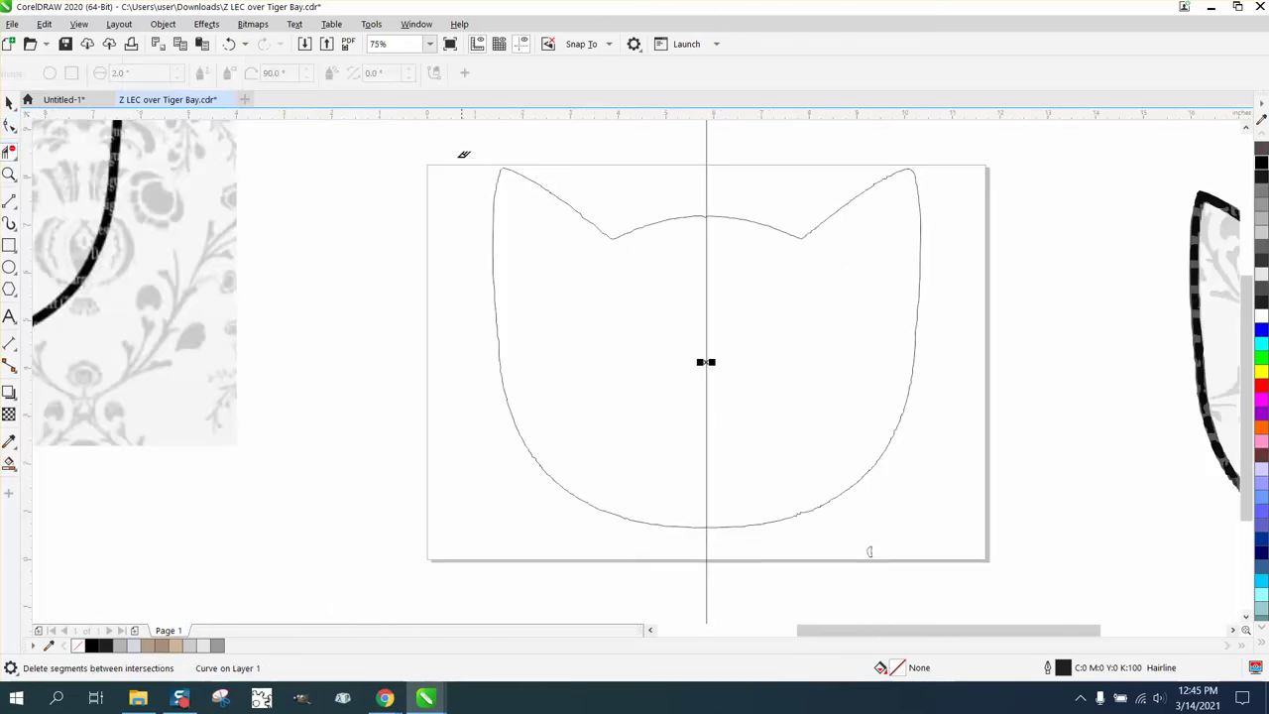
drag(490, 157, 678, 560)
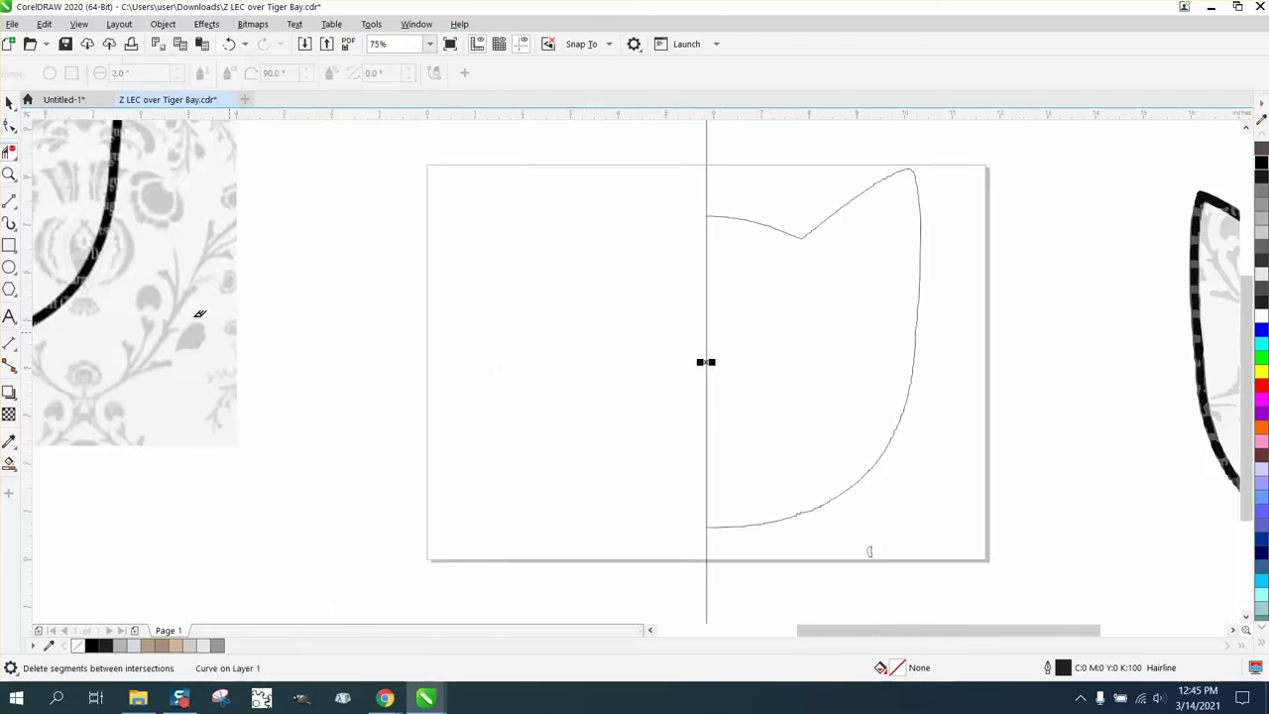
click(9, 102)
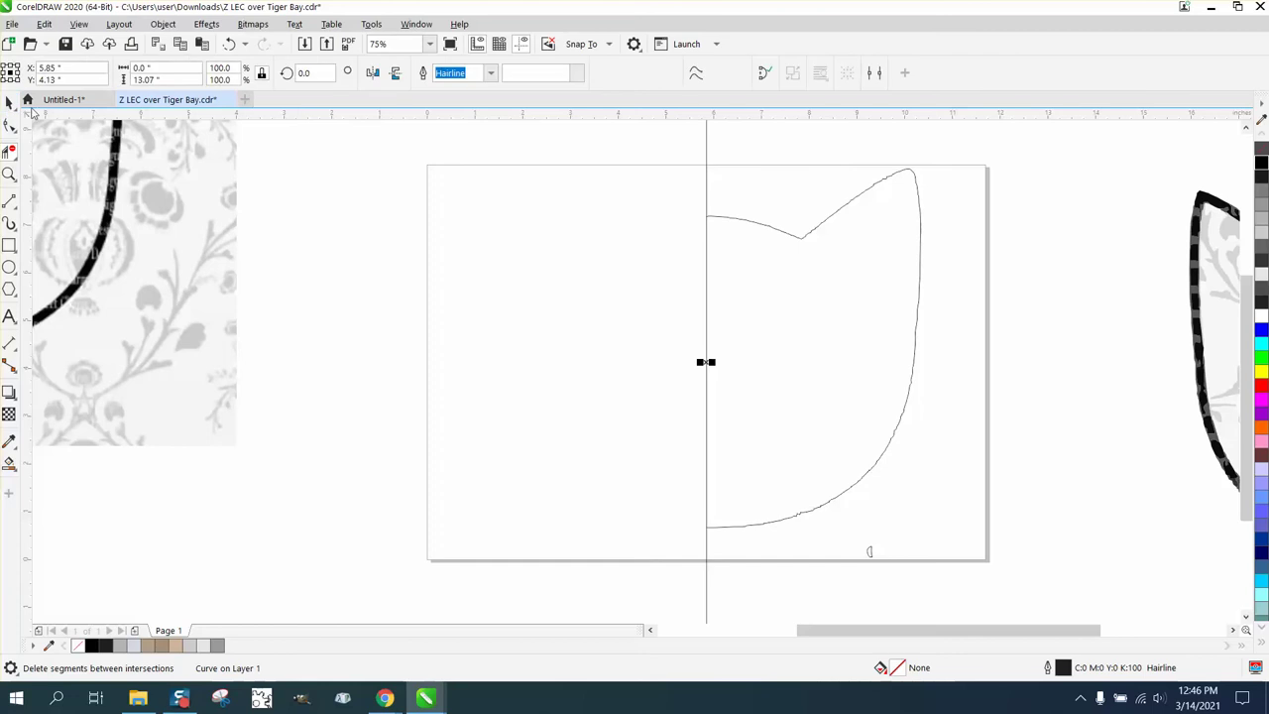
click(10, 175)
click(14, 181)
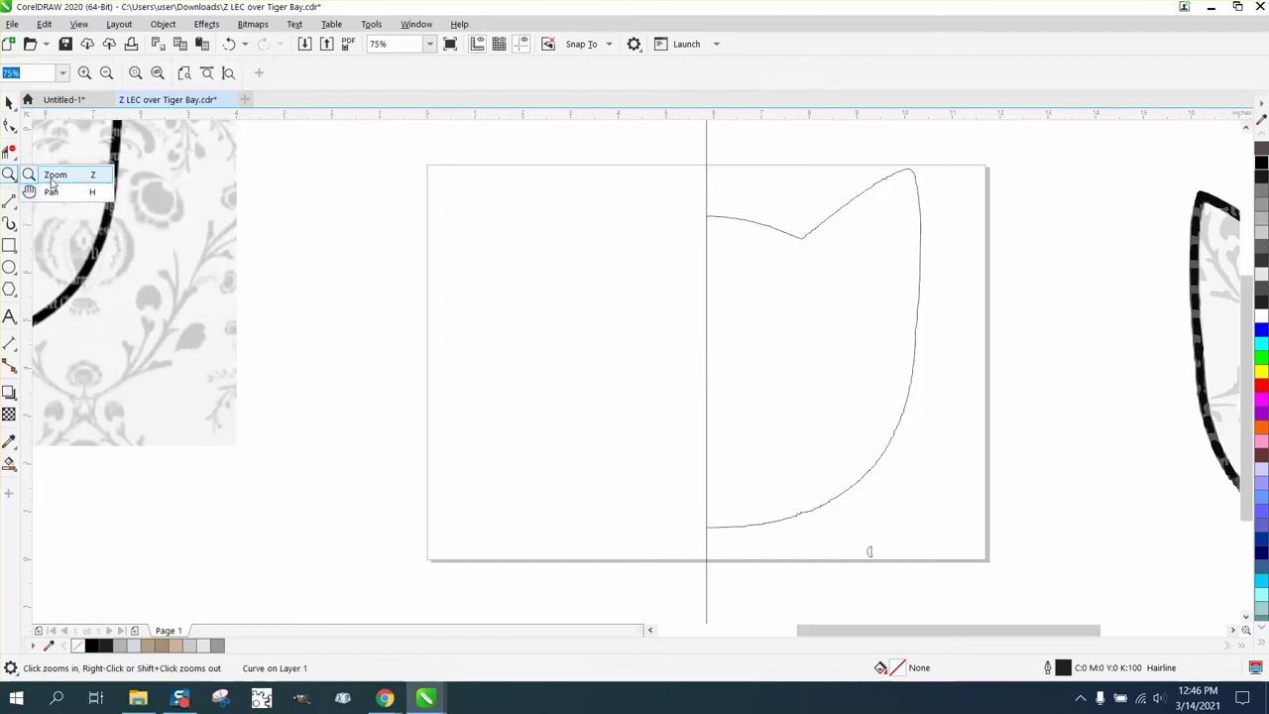
Step: Smooth the top edge, the ear and the lower right side with the Smooth brush
click(51, 179)
click(830, 257)
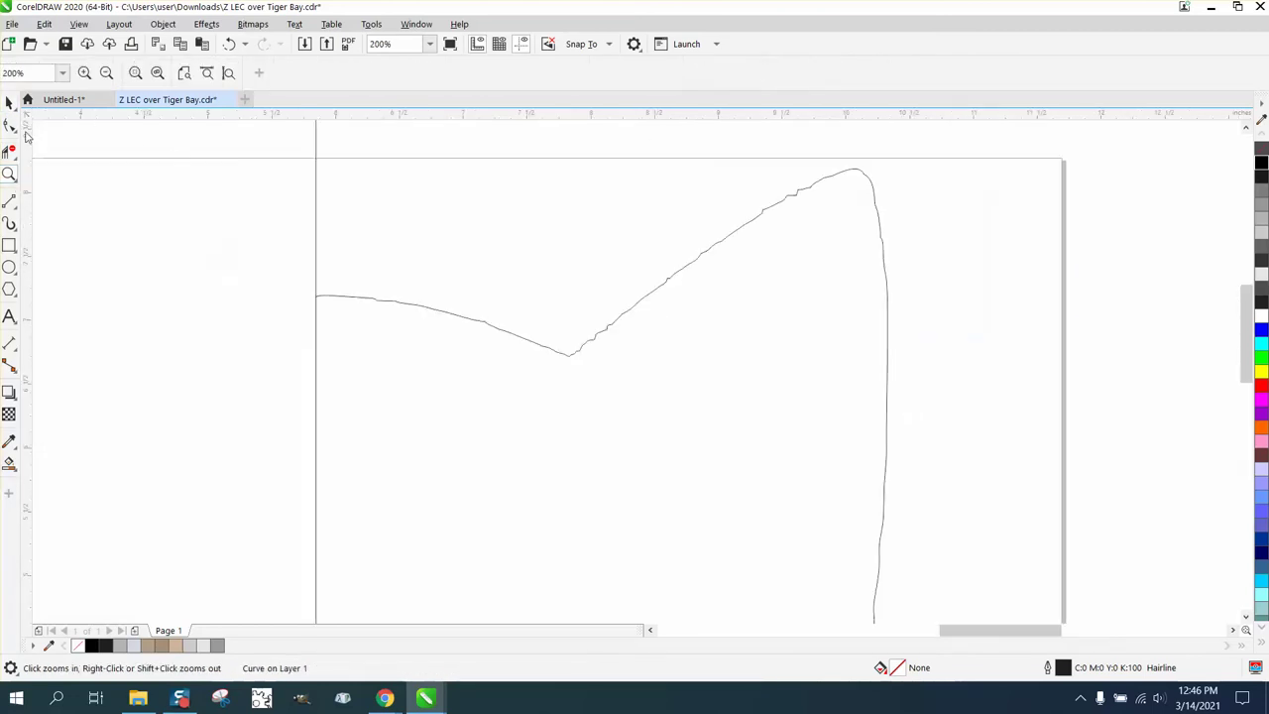
click(14, 130)
click(46, 145)
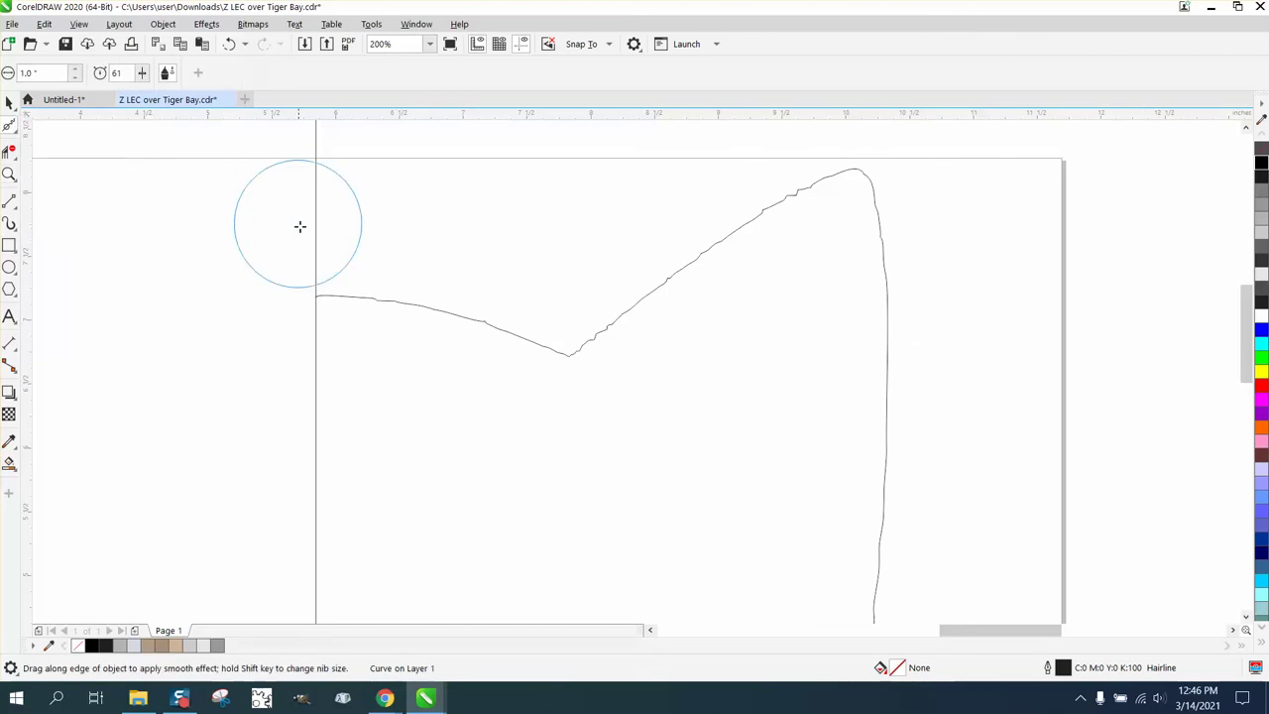
mouse_move(351, 291)
mouse_down()
mouse_move(562, 365)
mouse_move(474, 339)
mouse_move(545, 359)
mouse_move(828, 179)
mouse_move(709, 270)
mouse_move(825, 196)
mouse_up()
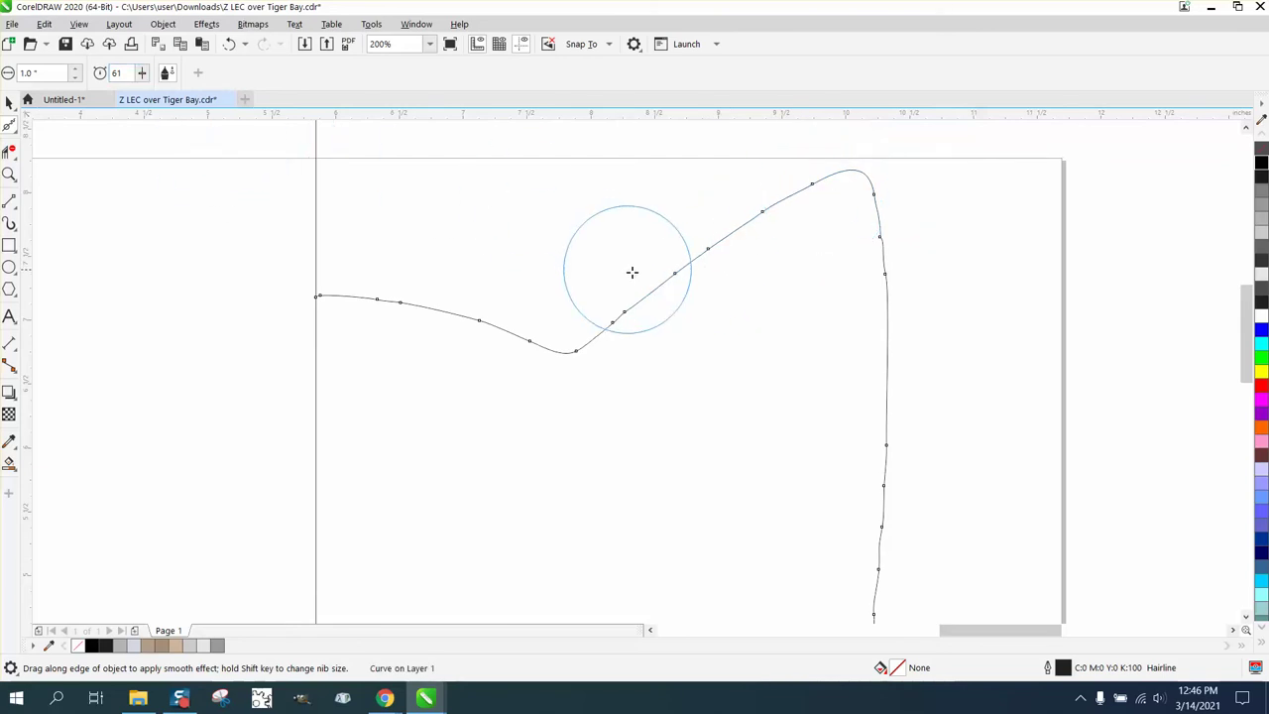
mouse_move(632, 272)
mouse_down()
mouse_move(602, 336)
mouse_move(758, 225)
mouse_move(652, 283)
mouse_move(836, 211)
mouse_move(888, 227)
mouse_move(907, 358)
mouse_move(899, 380)
mouse_move(889, 346)
mouse_move(895, 535)
mouse_move(850, 516)
mouse_move(841, 590)
mouse_up()
scroll(830, 399, down, 2)
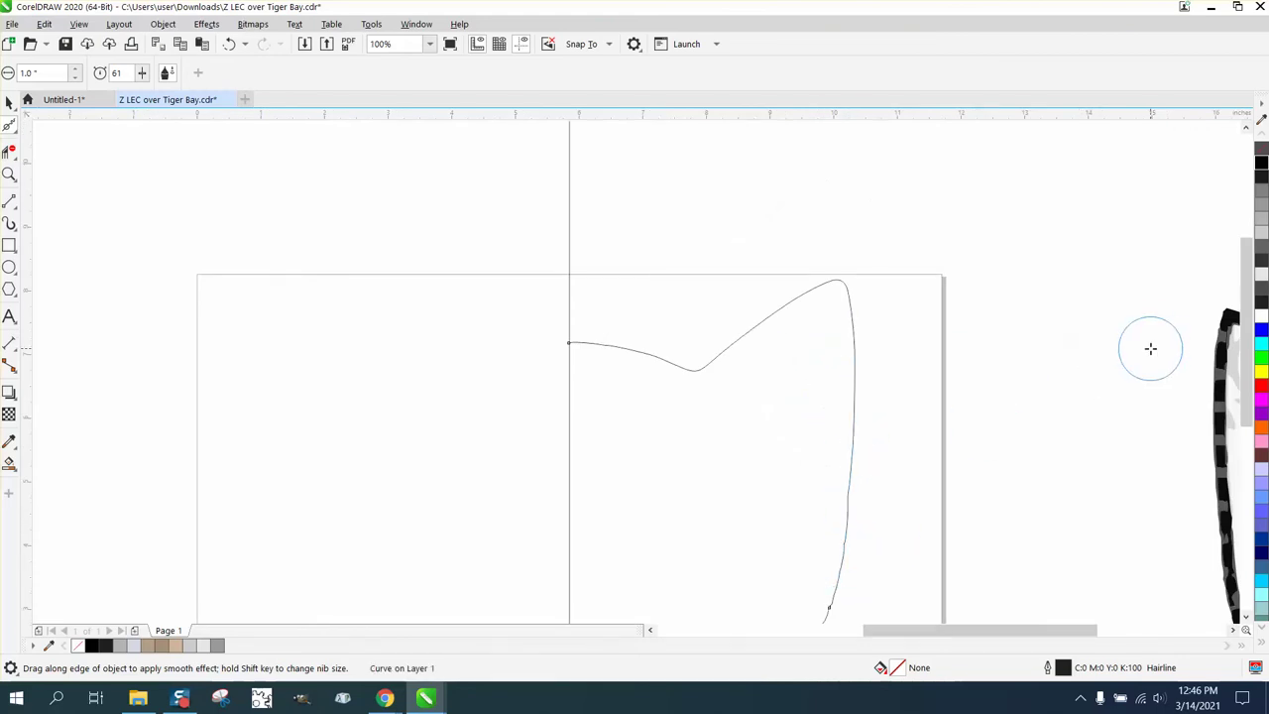
scroll(1190, 347, down, 3)
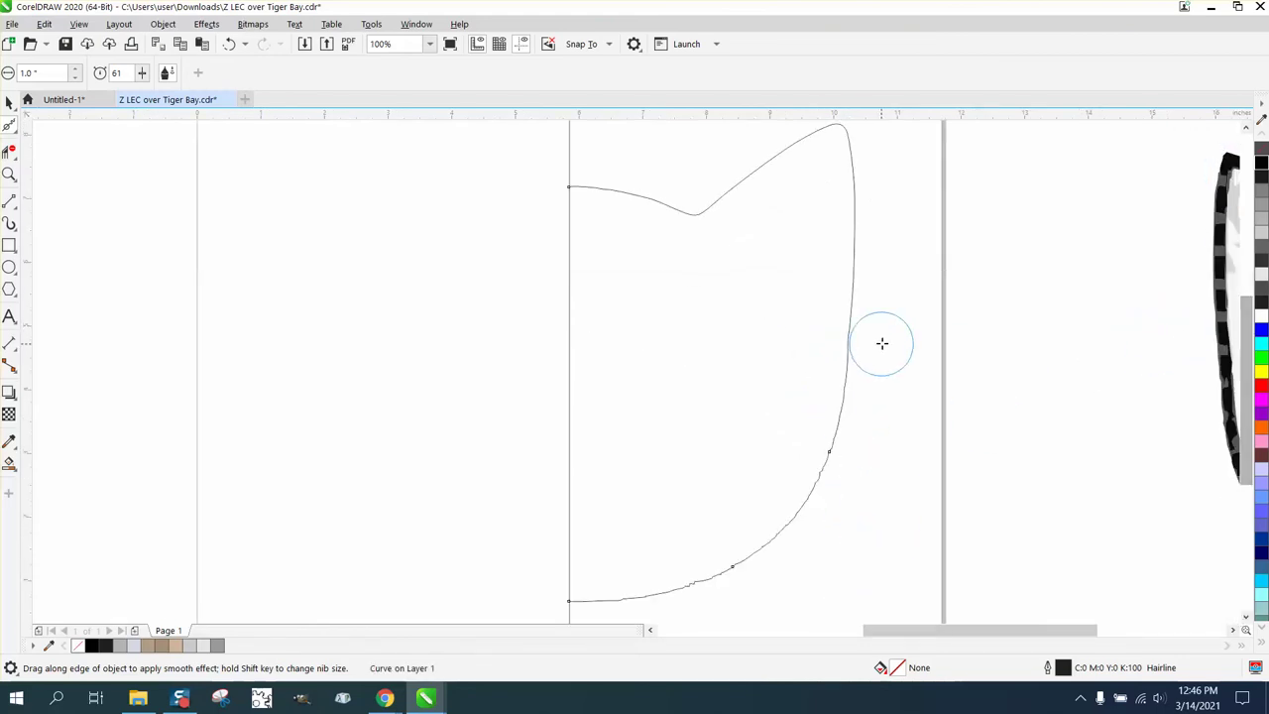
drag(883, 343, 799, 515)
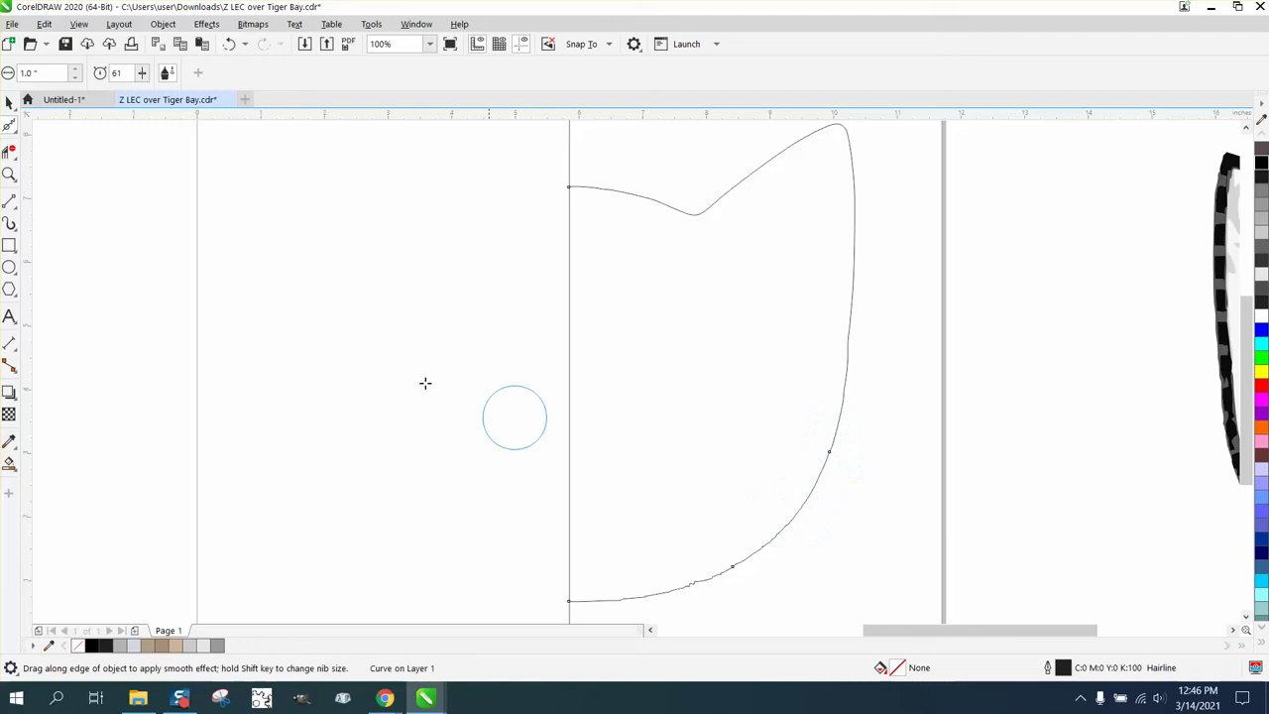
Step: Zoom onto the lower curve and smooth its small bumps down to the centre line
click(9, 174)
drag(660, 406, 1044, 595)
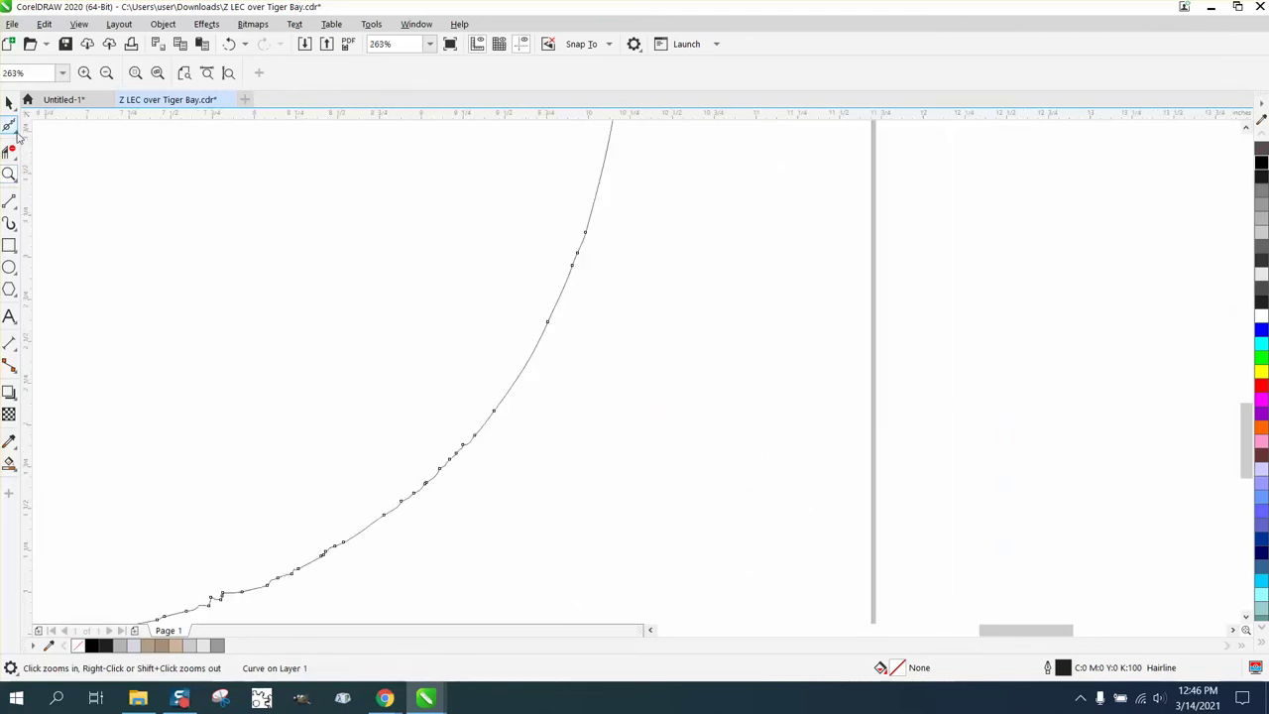
click(16, 133)
click(50, 144)
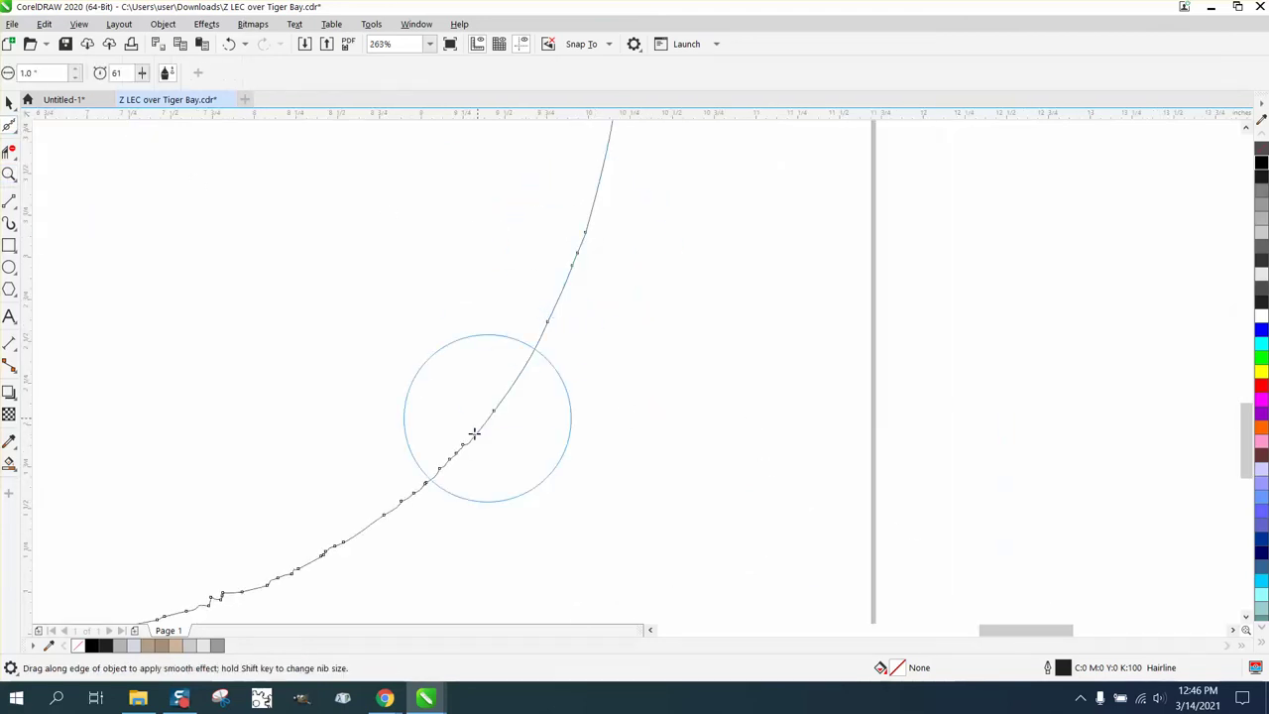
mouse_move(474, 433)
mouse_down()
mouse_move(438, 465)
mouse_move(486, 413)
mouse_move(386, 500)
mouse_move(538, 381)
mouse_move(593, 257)
mouse_up()
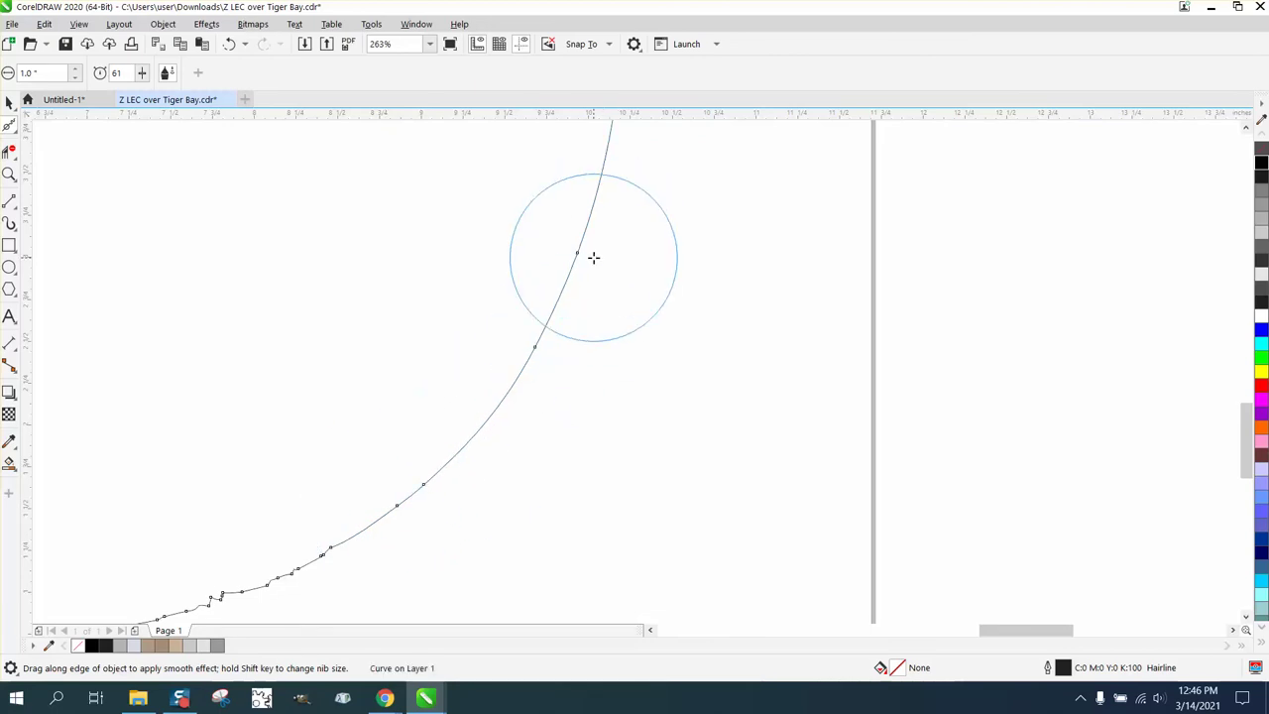
scroll(555, 337, down, 5)
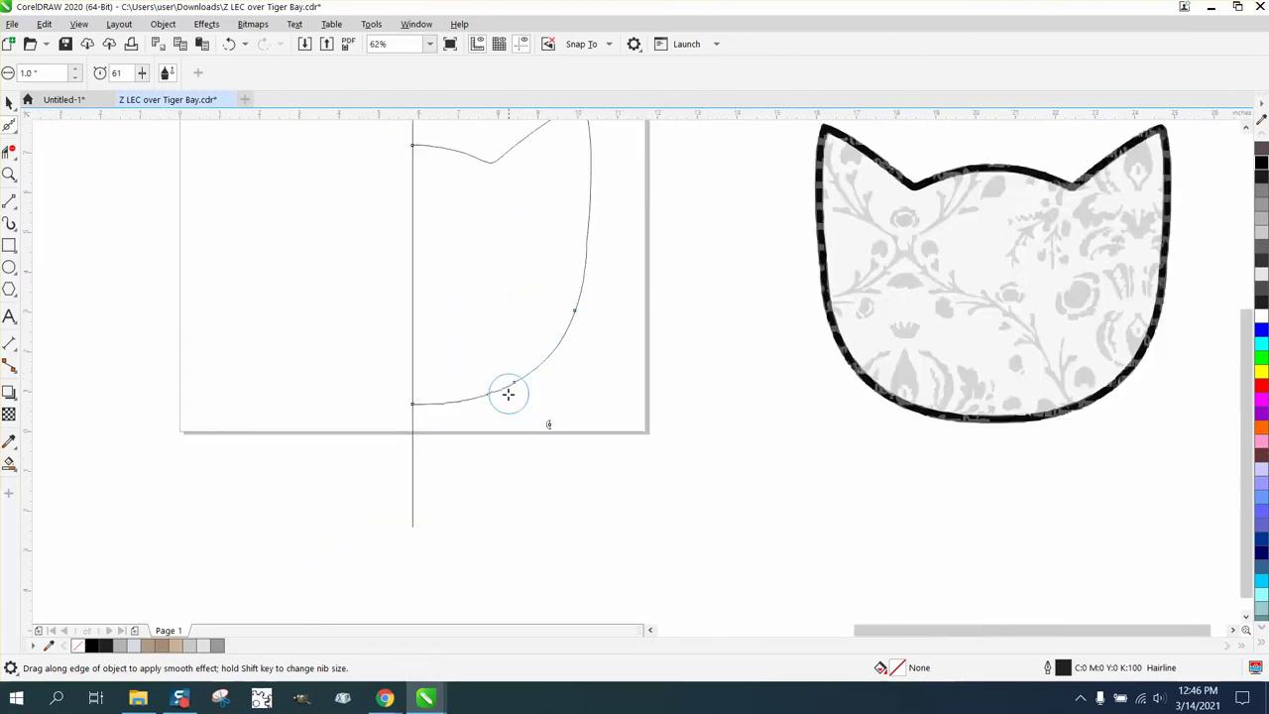
mouse_move(459, 411)
mouse_down()
mouse_move(486, 389)
mouse_move(557, 336)
mouse_move(447, 405)
mouse_move(541, 356)
mouse_move(533, 364)
mouse_move(434, 400)
mouse_up()
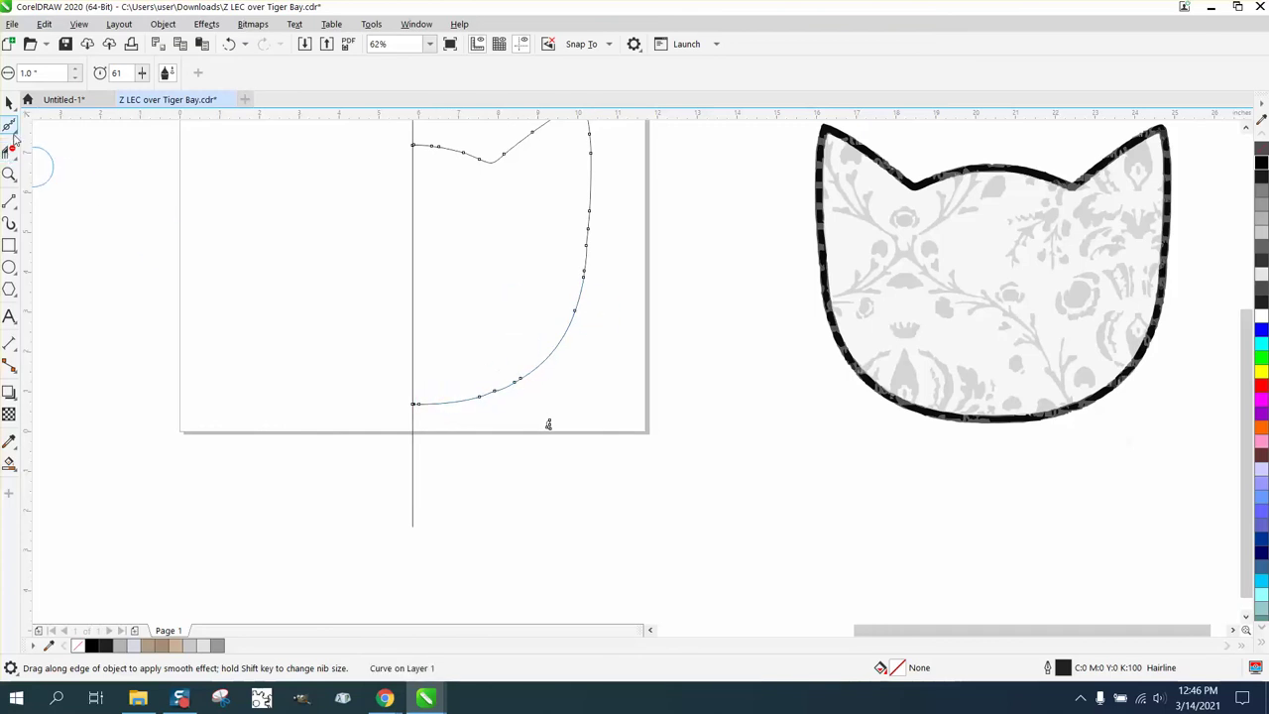
Step: With the Shape tool, delete the small stray piece and extra nodes at the curve's bottom
click(14, 137)
click(55, 124)
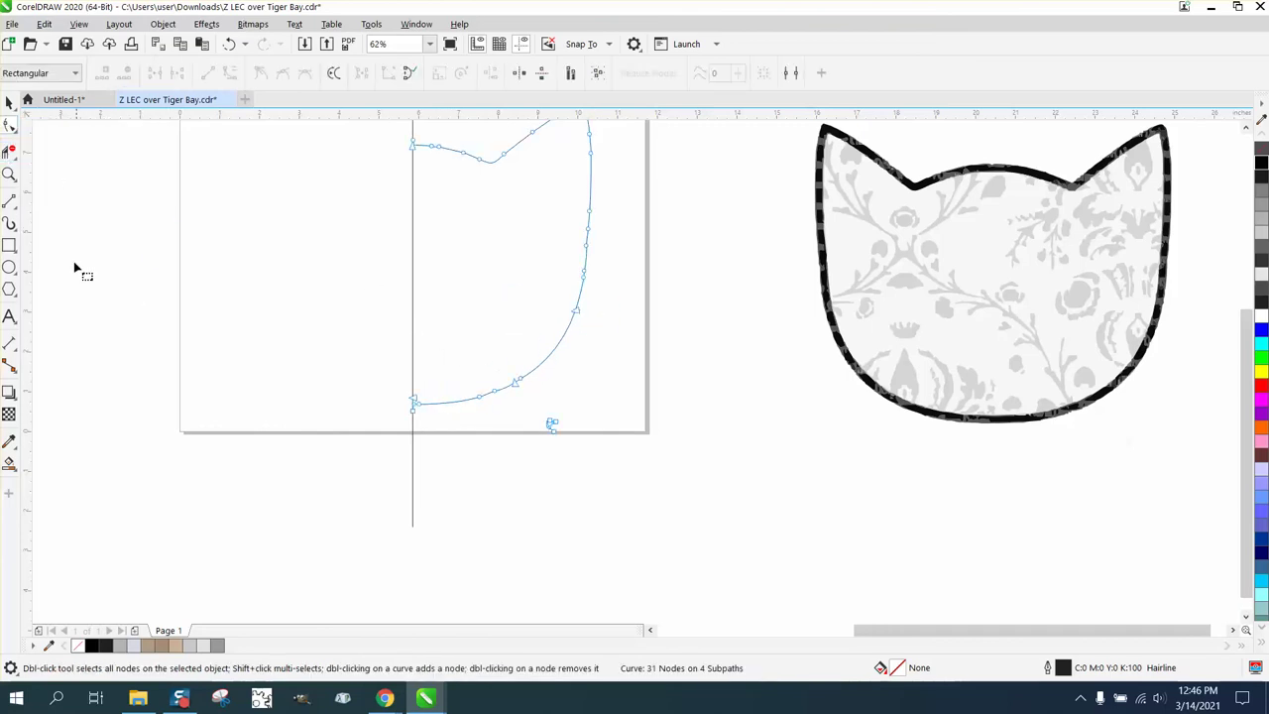
click(9, 175)
drag(355, 330, 649, 520)
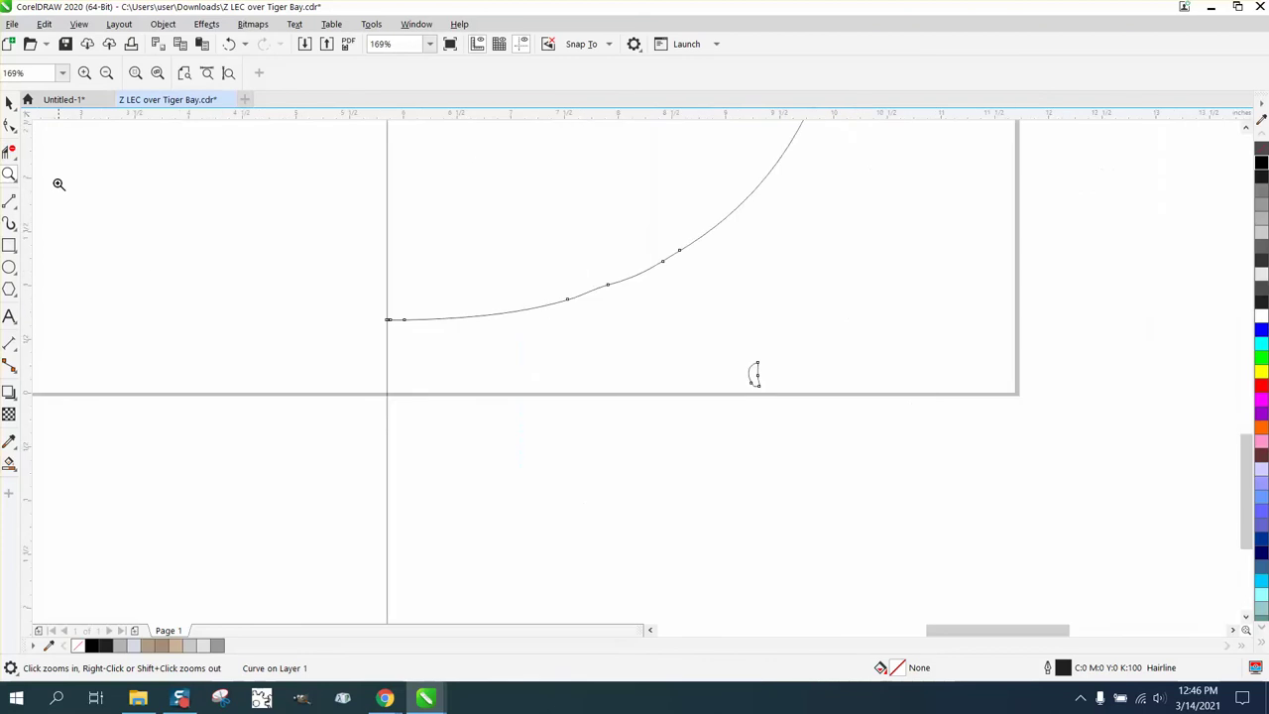
click(9, 126)
drag(691, 348, 835, 425)
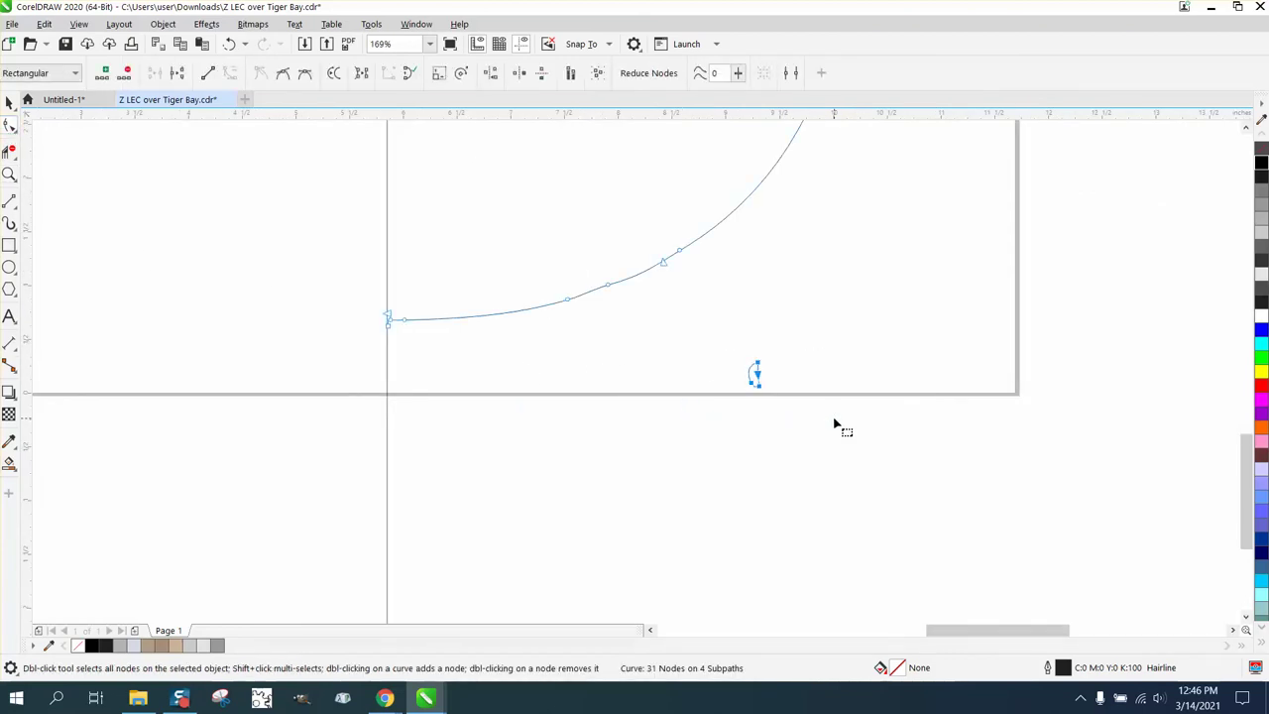
key(Delete)
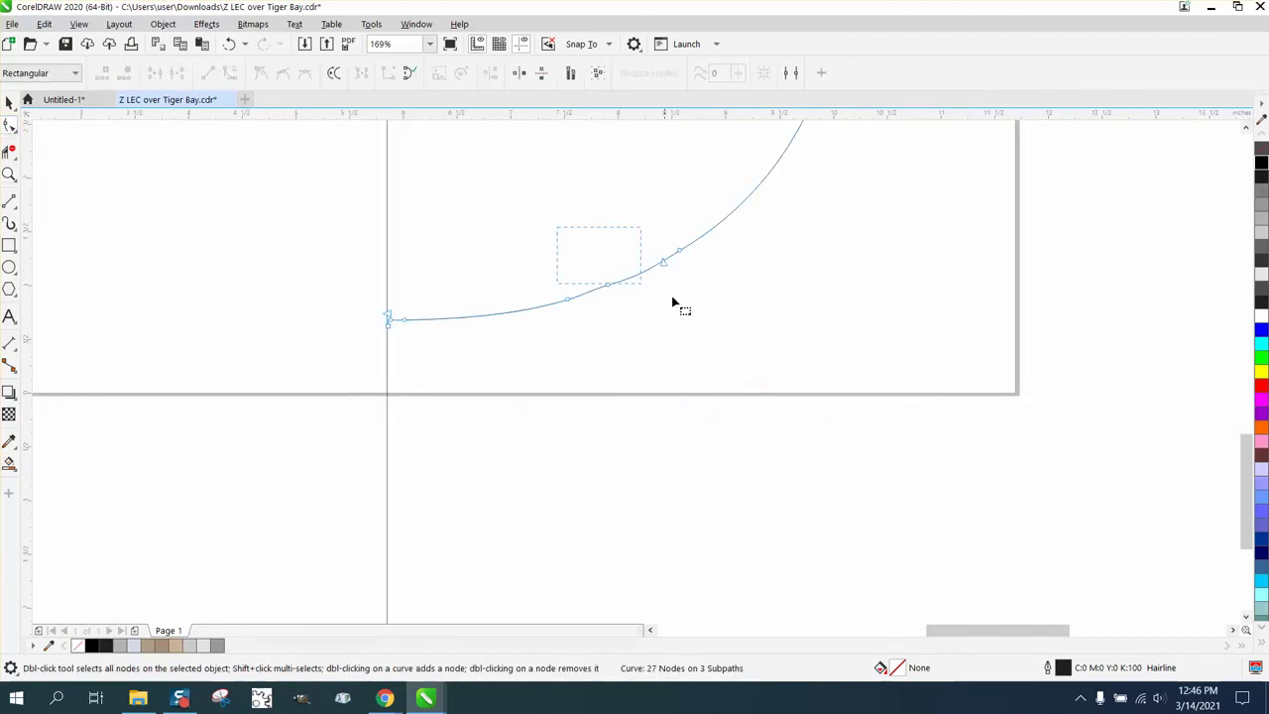
key(Delete)
click(742, 340)
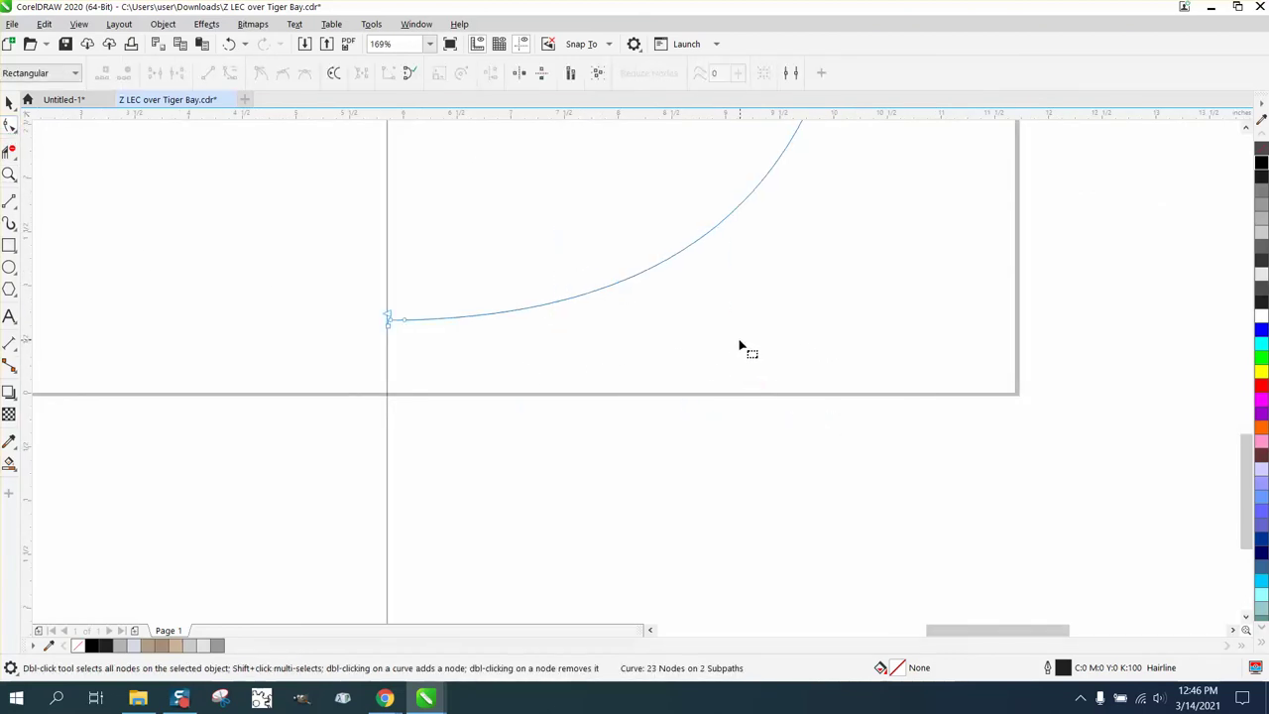
Step: Delete extra nodes near the curve's left end, its top, and where it meets the centre line
click(411, 322)
key(Delete)
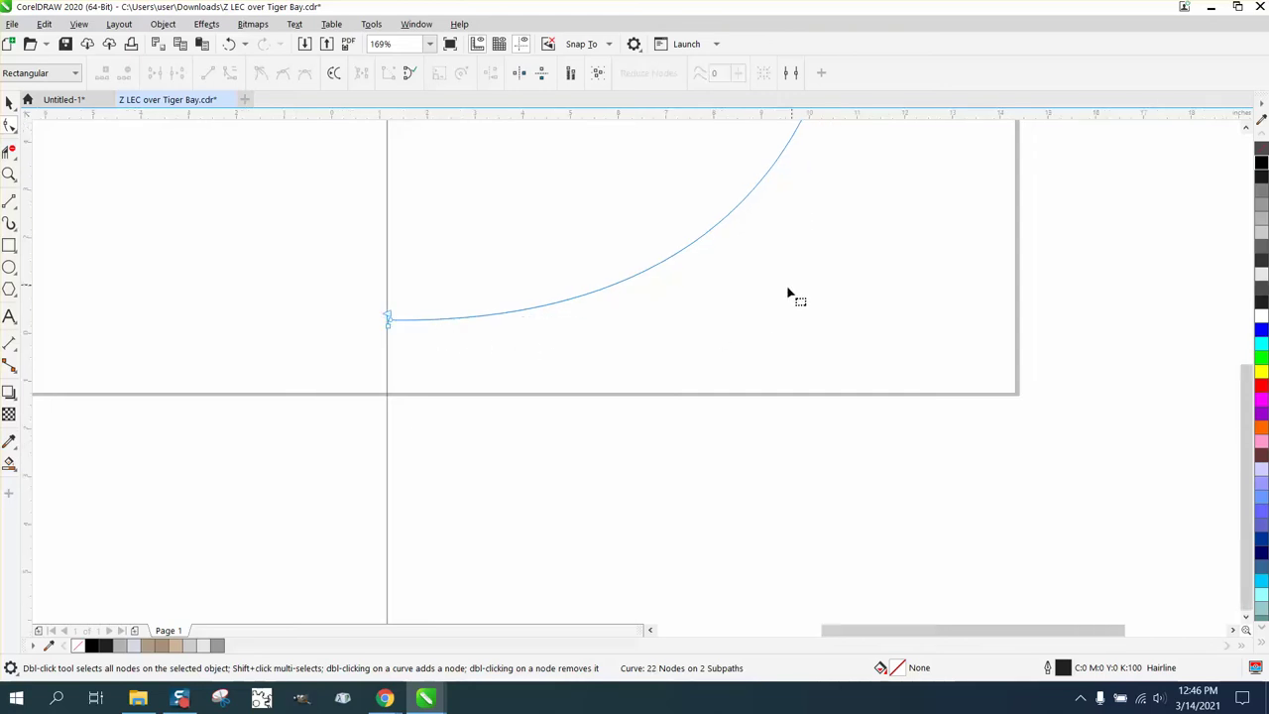
scroll(790, 295, down, 2)
key(Delete)
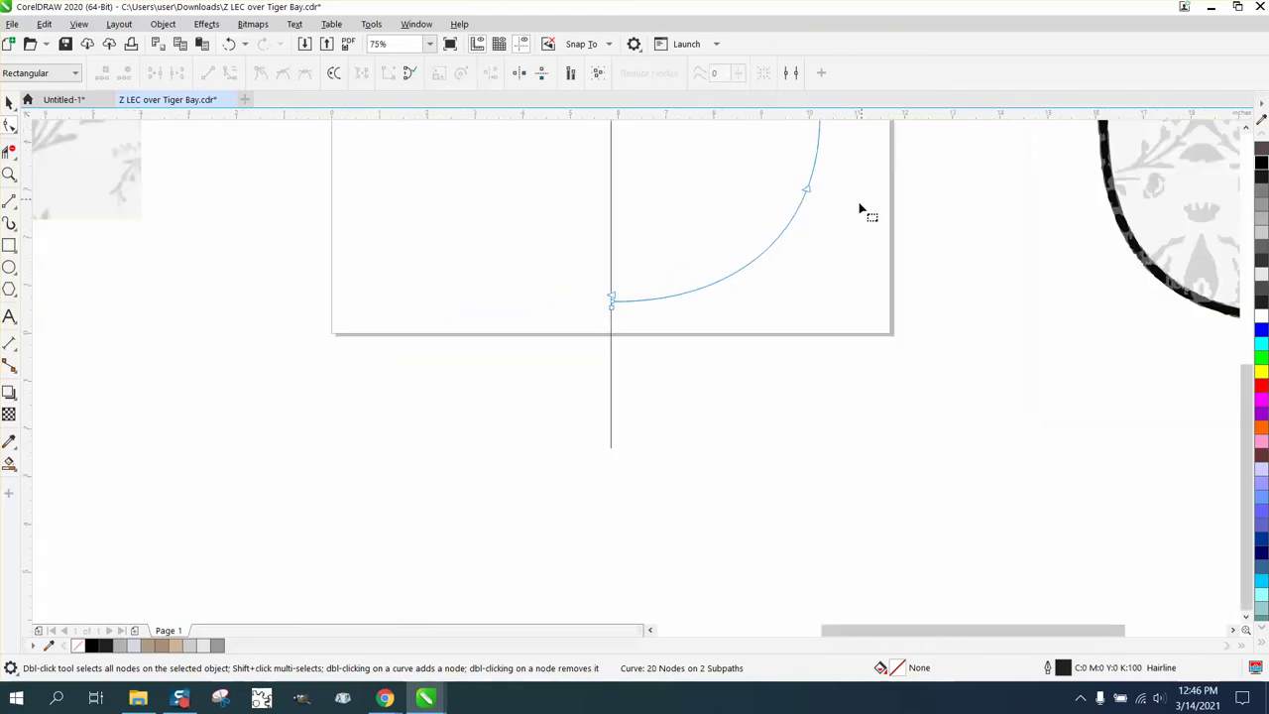
click(9, 175)
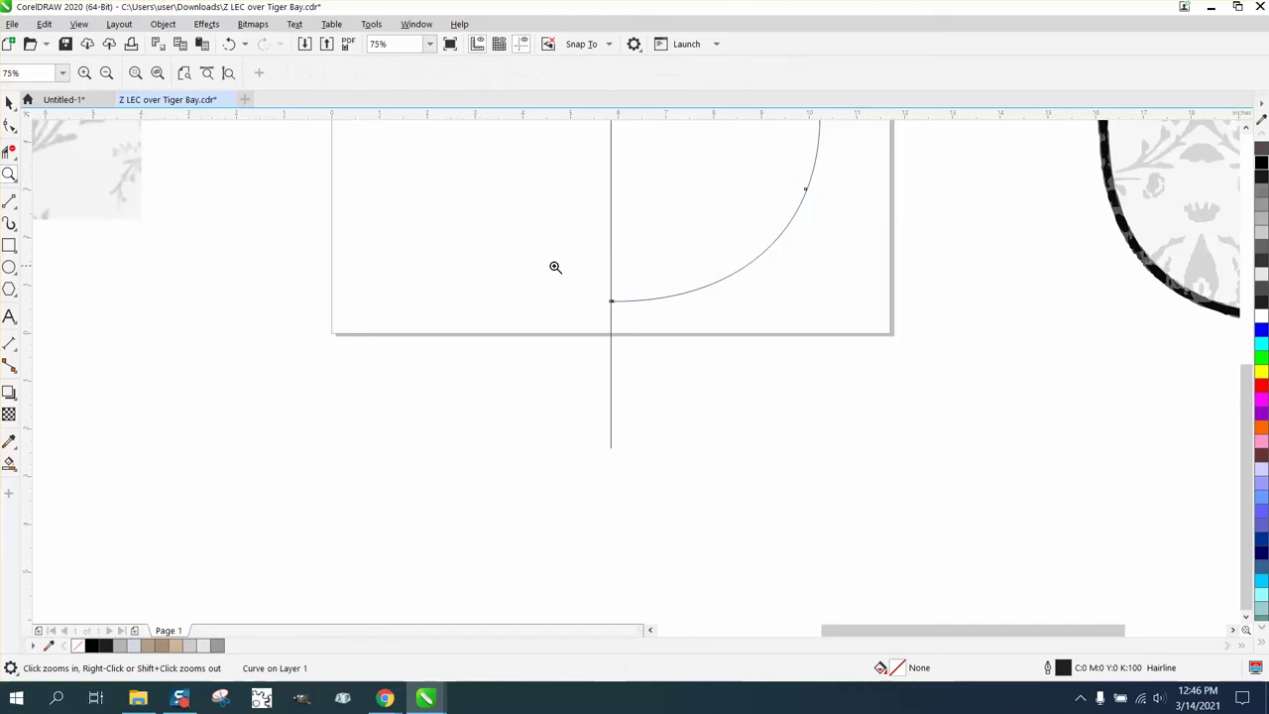
drag(556, 268, 640, 315)
drag(673, 401, 790, 470)
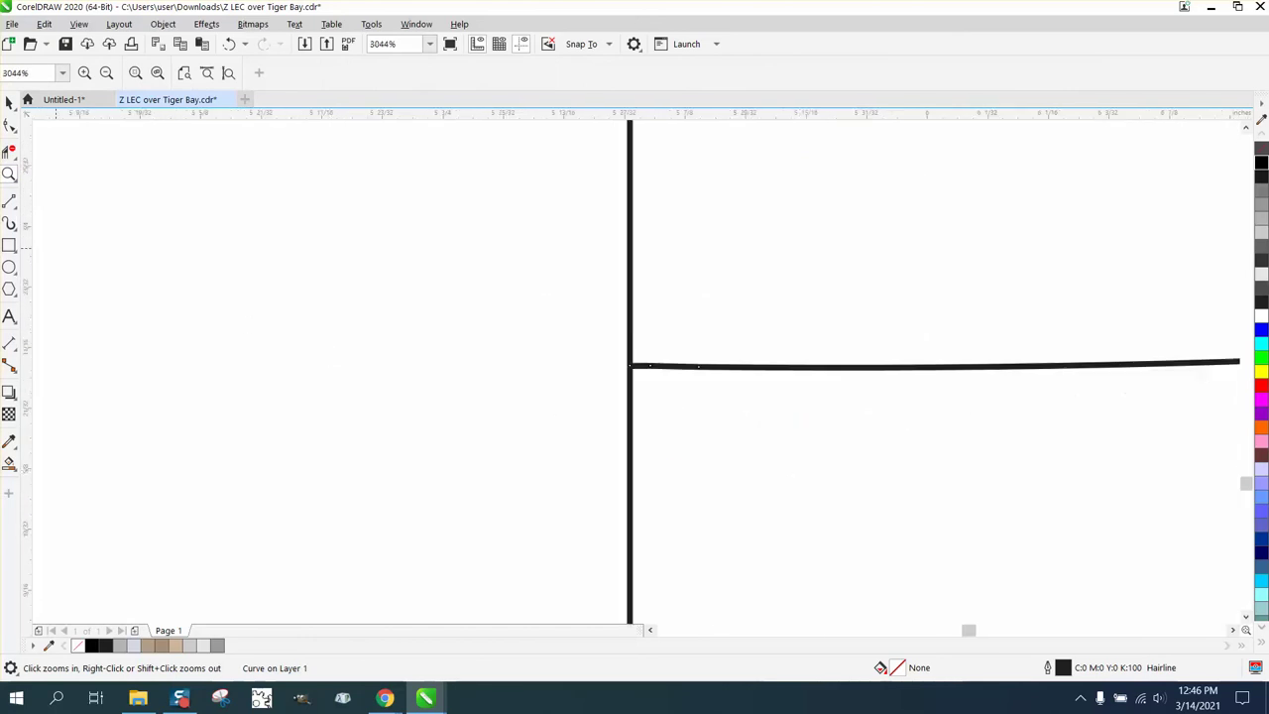
click(9, 125)
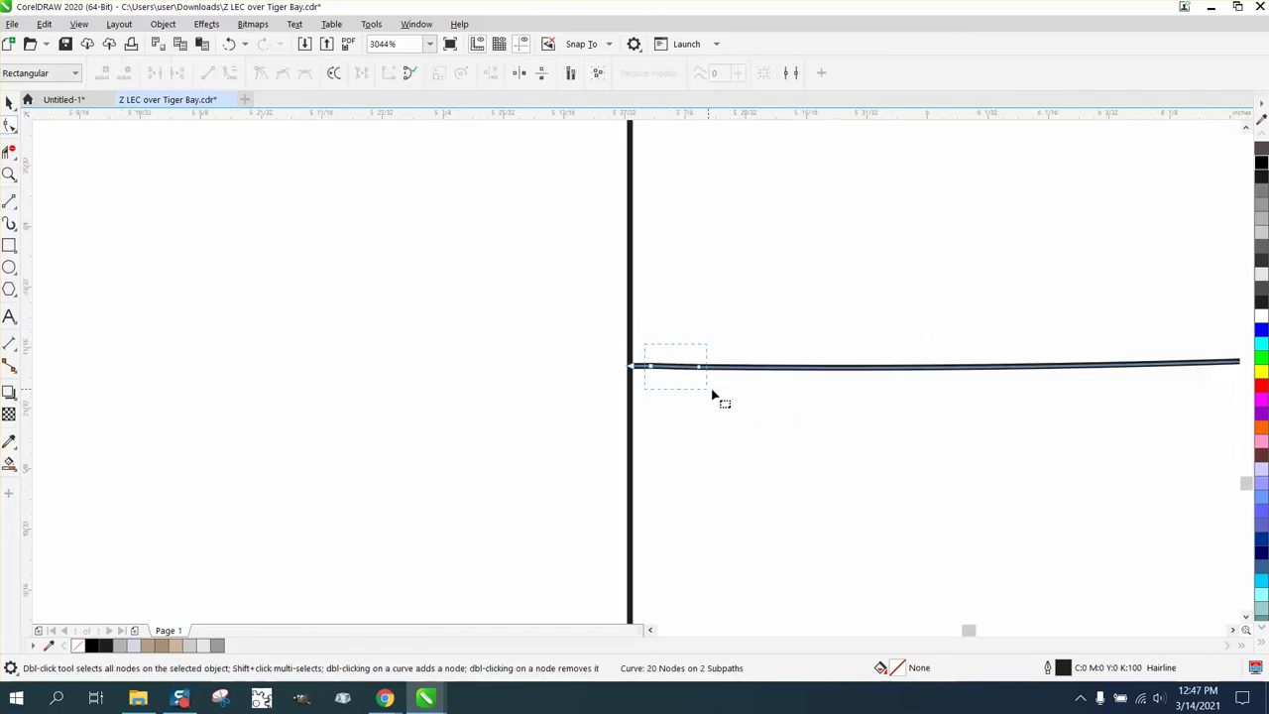
drag(712, 394, 714, 396)
key(Delete)
Step: Delete surplus nodes on the curve's right side, then magnify its upper part
scroll(627, 351, down, 5)
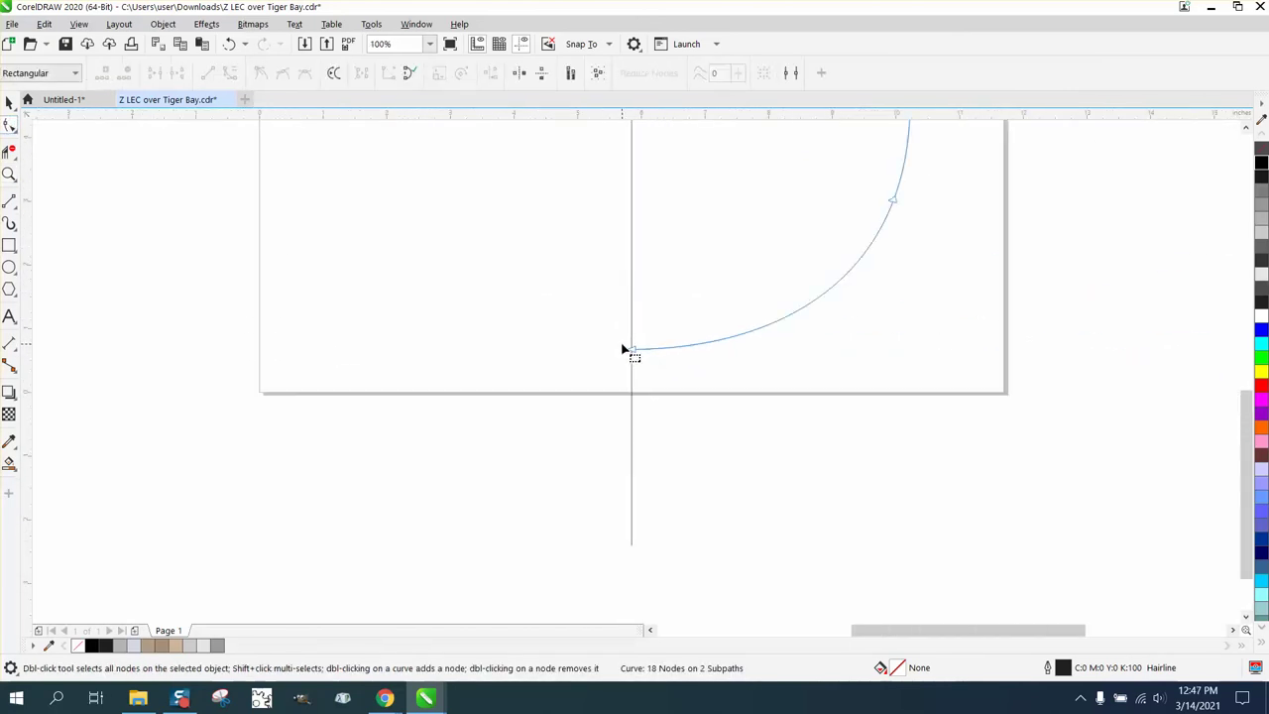
scroll(625, 350, down, 2)
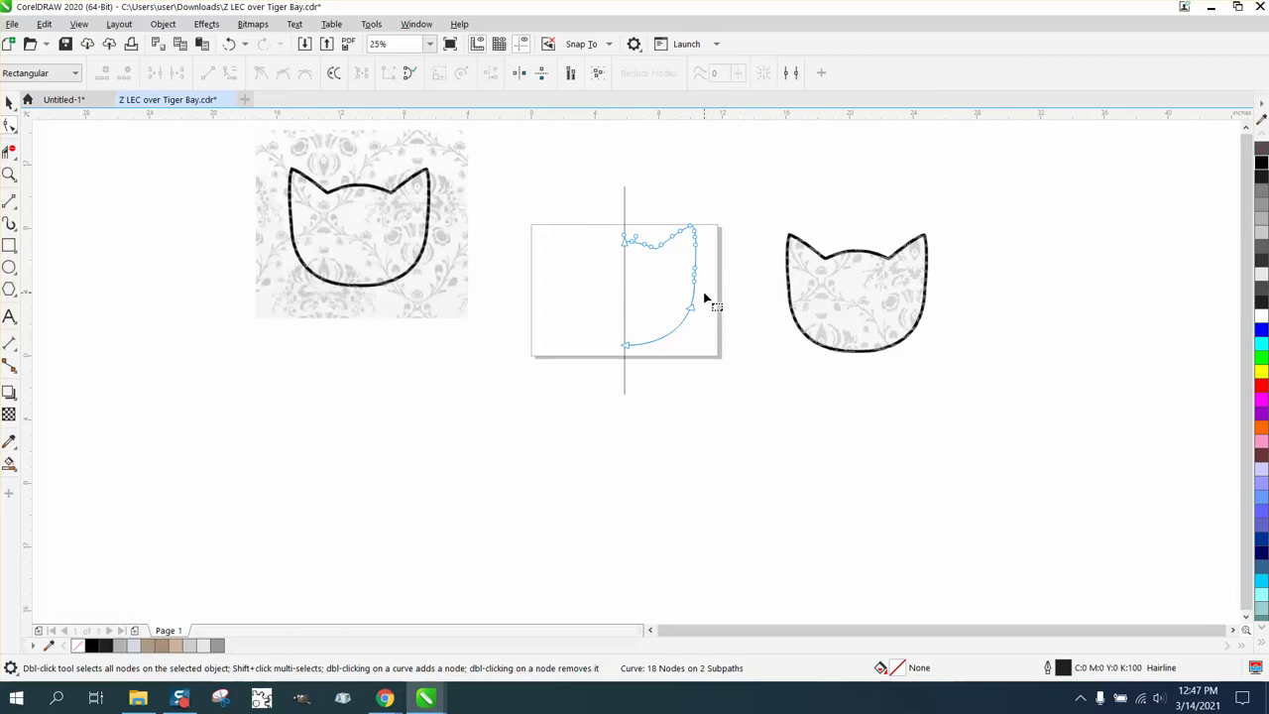
drag(706, 272, 674, 298)
key(Delete)
click(9, 174)
drag(563, 222, 774, 362)
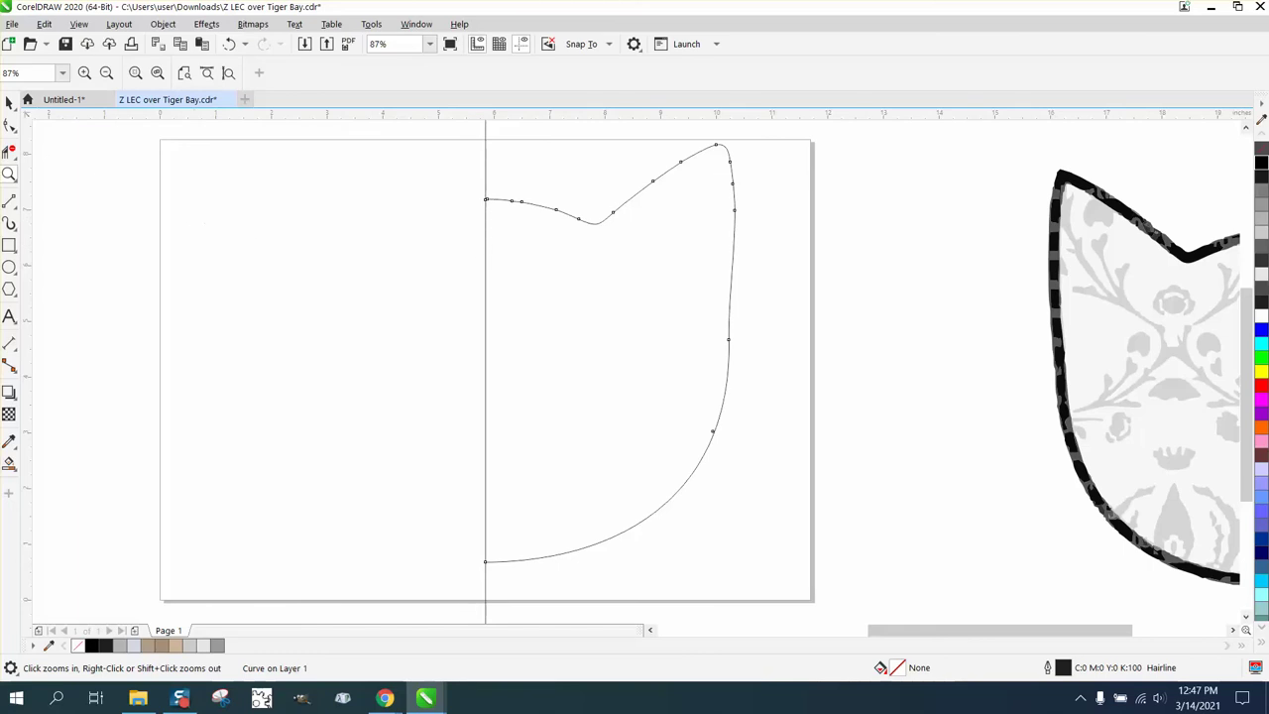
click(622, 280)
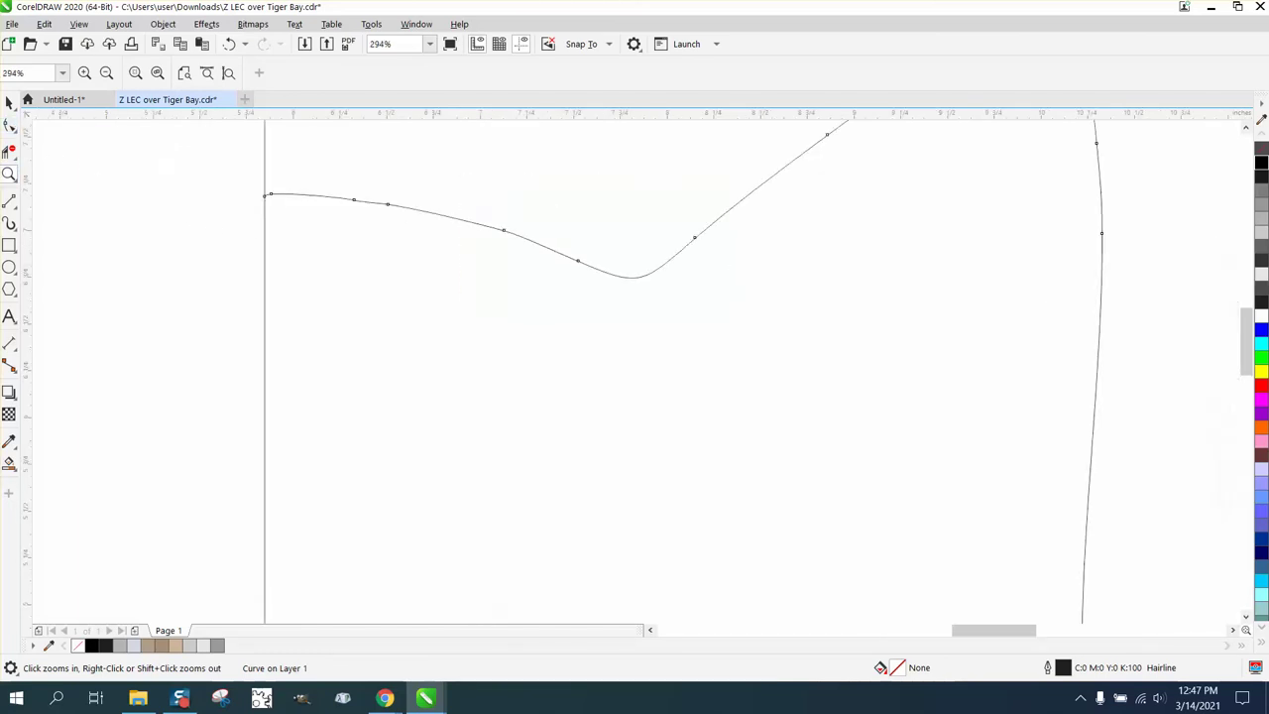
Step: Remove nodes along the top edge, undoing one over-deletion, leaving an 11-node curve
click(14, 130)
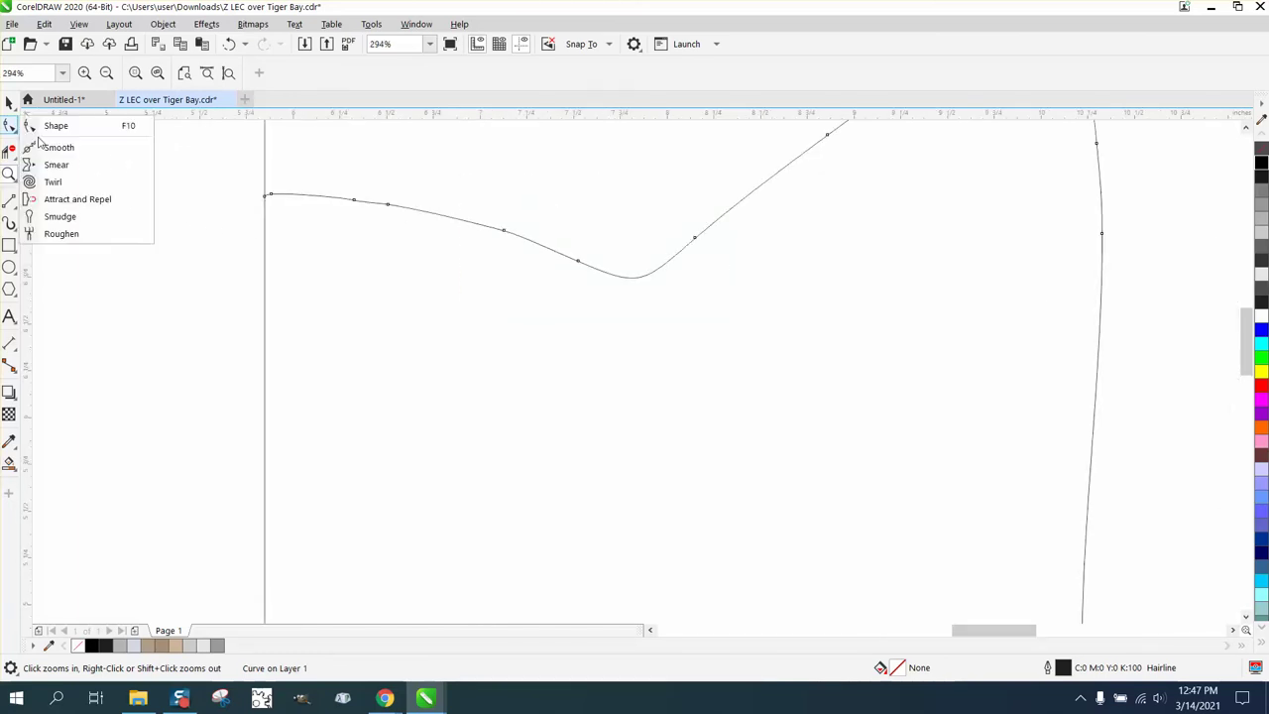
click(85, 127)
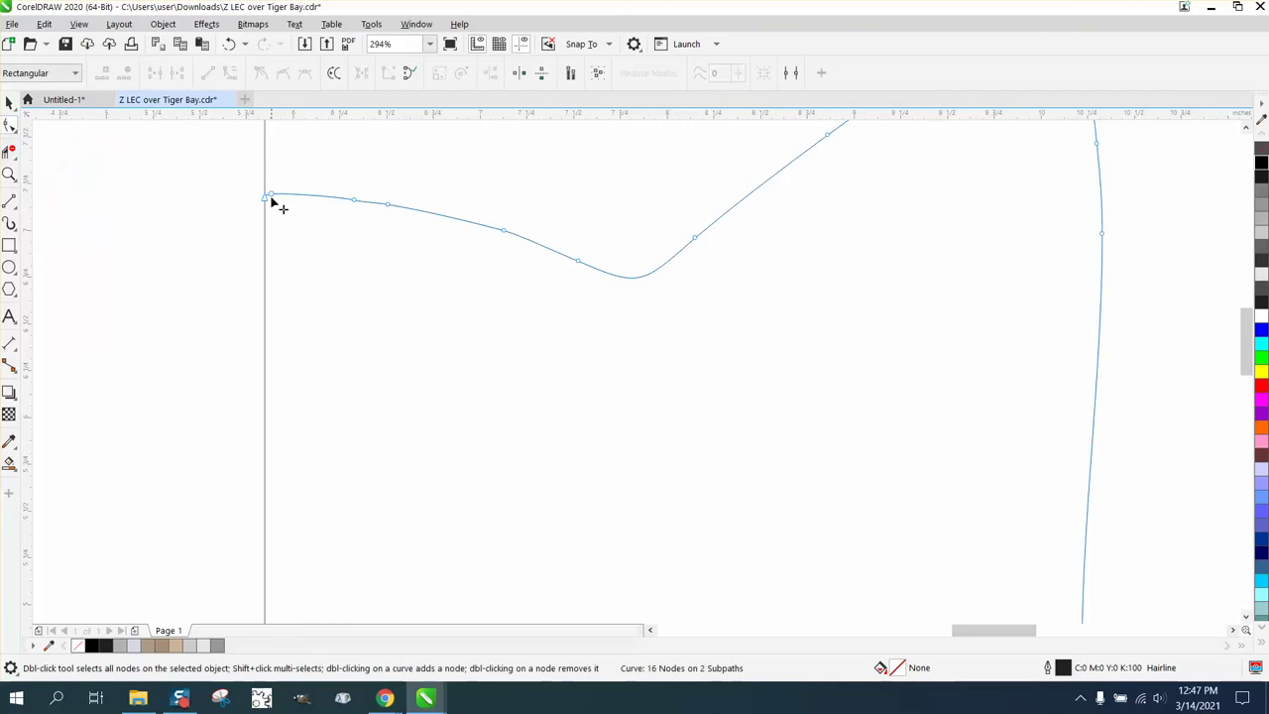
key(Delete)
drag(333, 186, 470, 249)
drag(571, 283, 581, 295)
key(Delete)
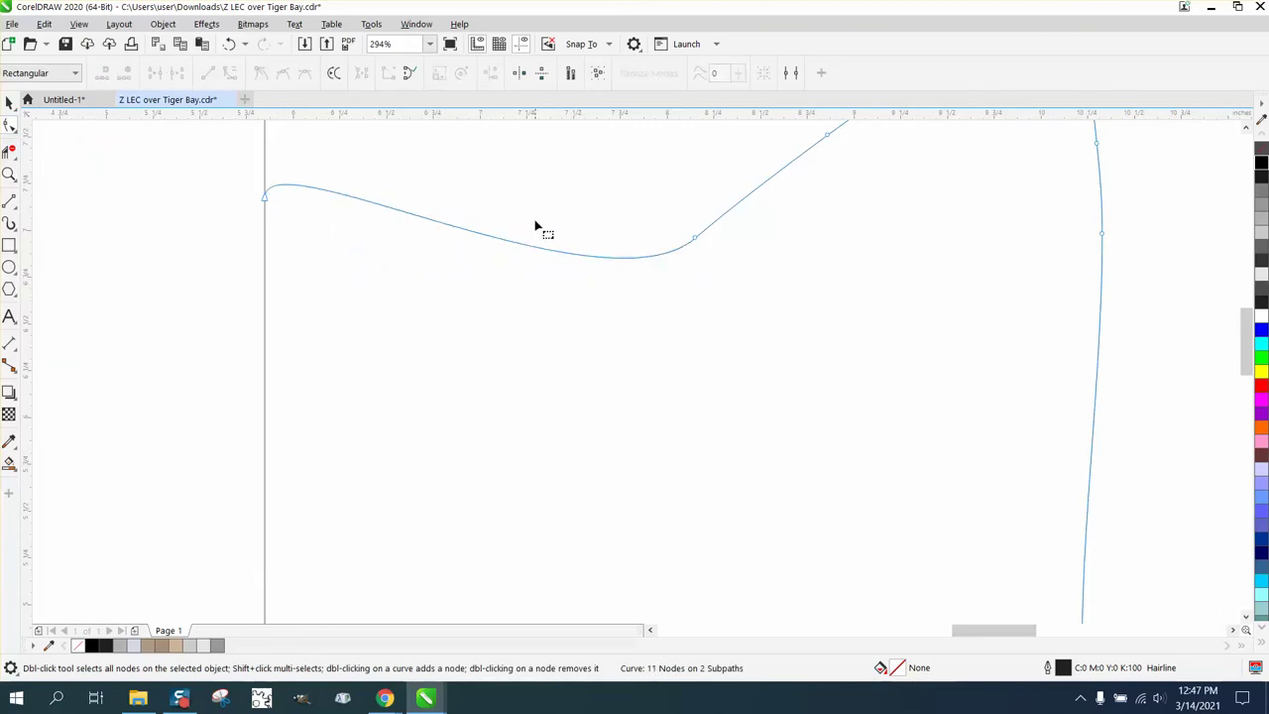
click(229, 45)
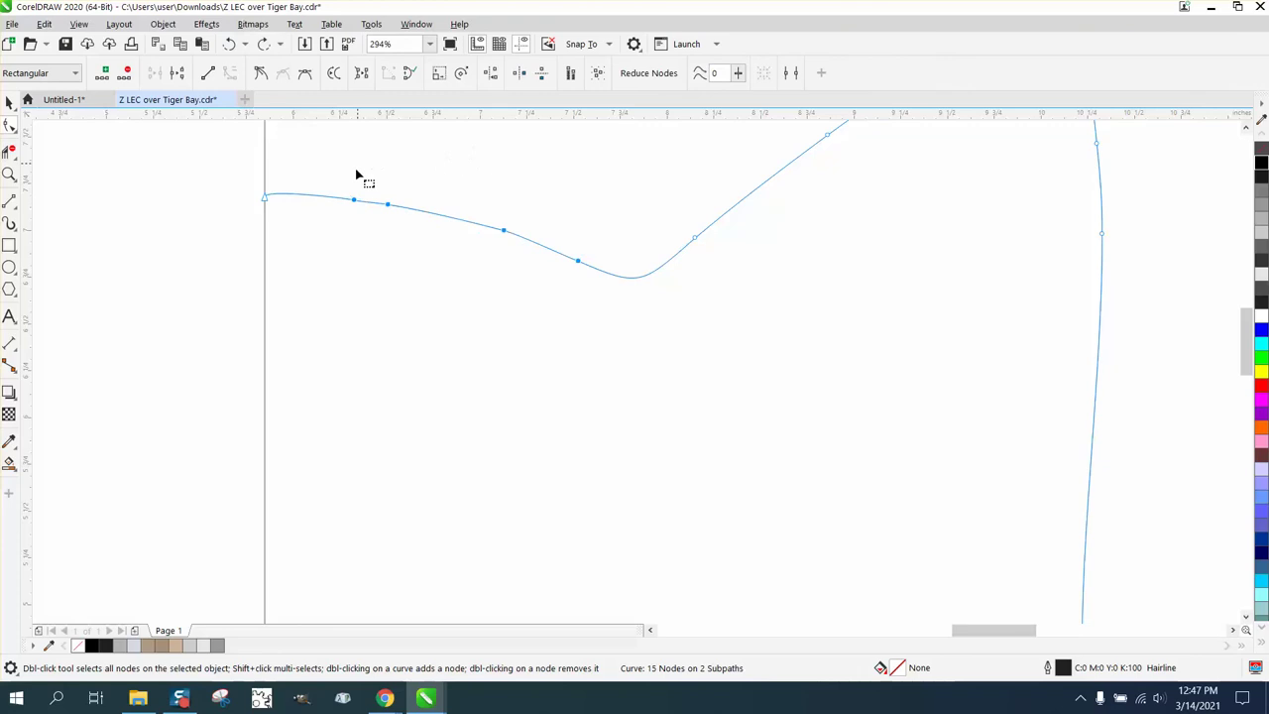
drag(357, 175, 535, 269)
key(Delete)
scroll(777, 282, down, 2)
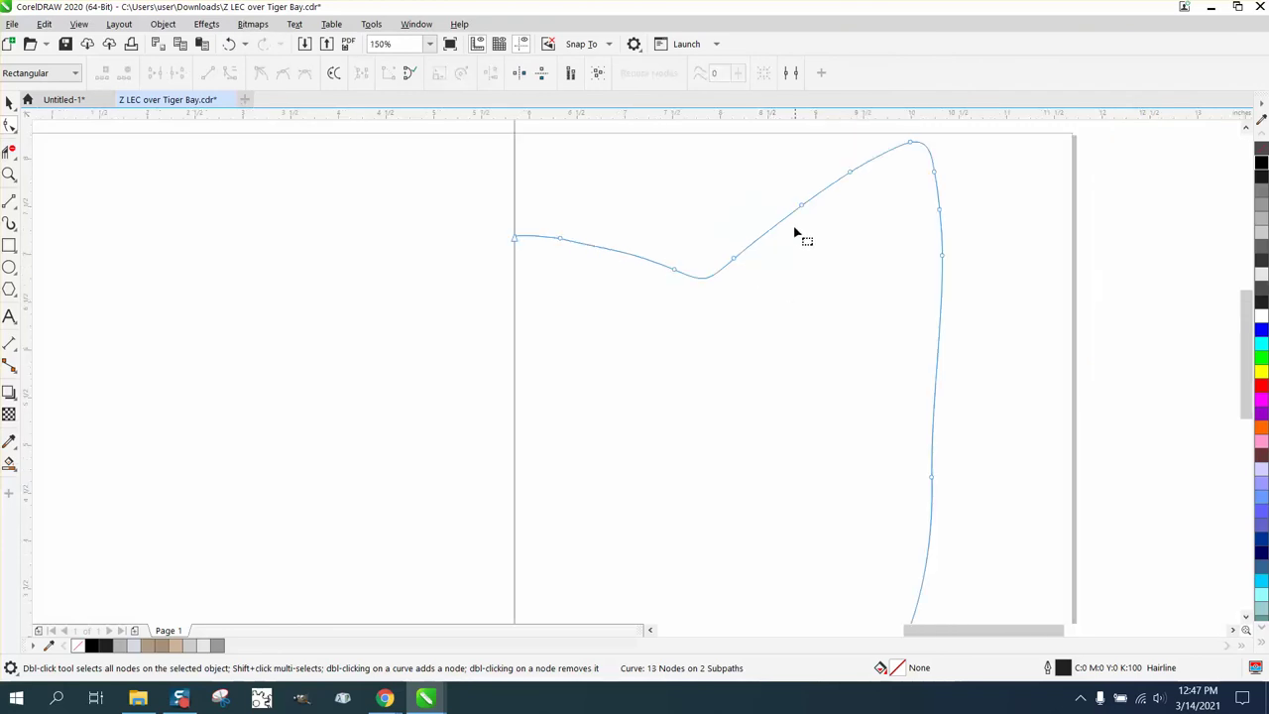
drag(788, 171, 889, 223)
scroll(840, 236, down, 4)
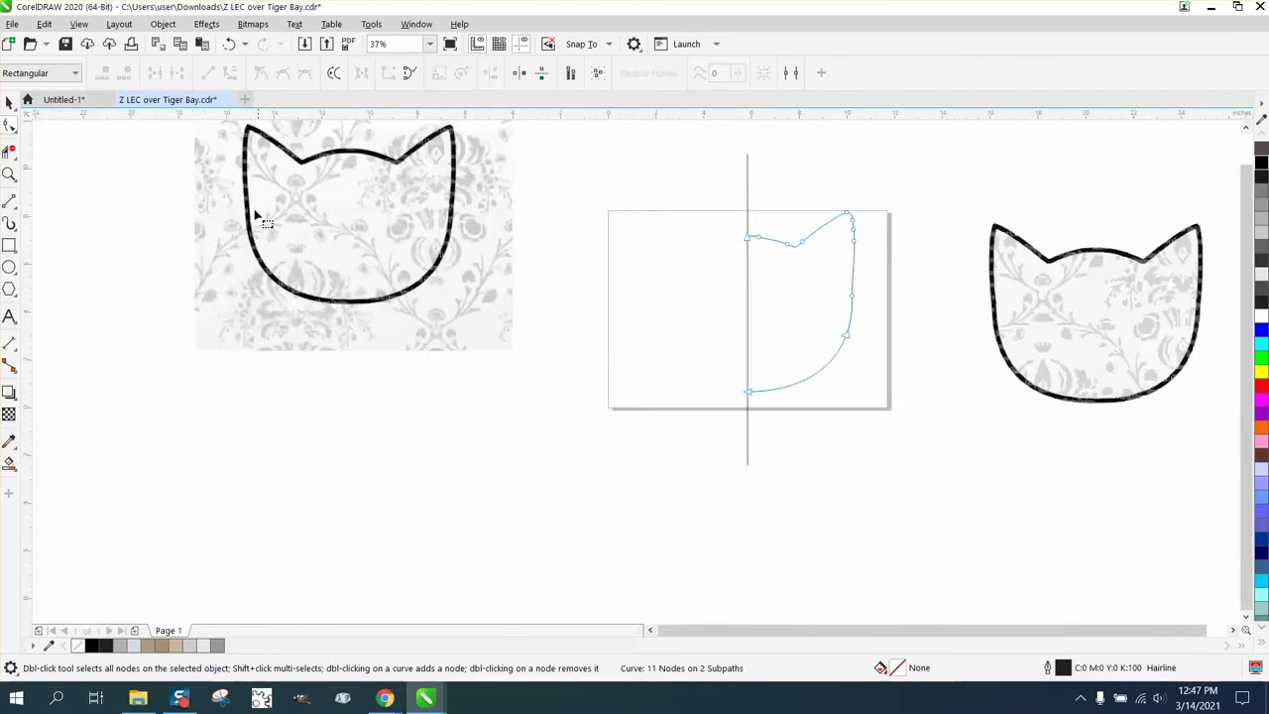
Step: Mirror the right-half curve to the left, delete the vertical centre line, and inspect the top join
click(9, 101)
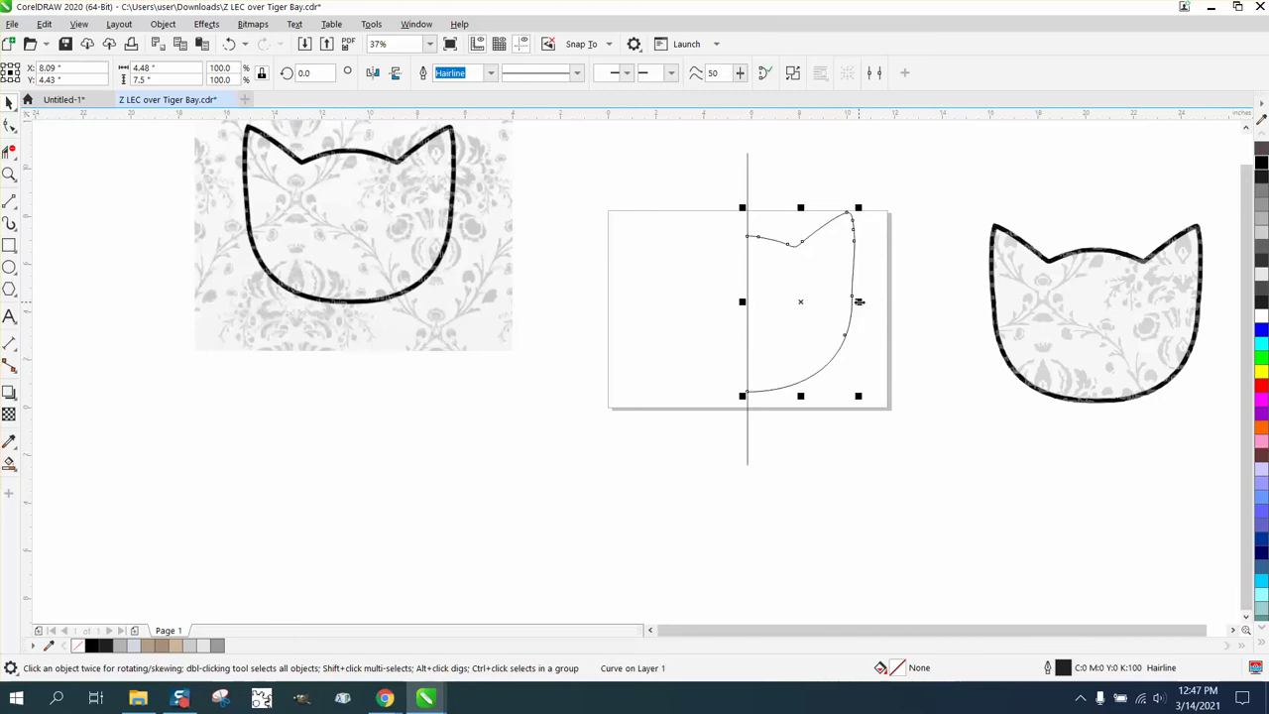
drag(861, 301, 653, 294)
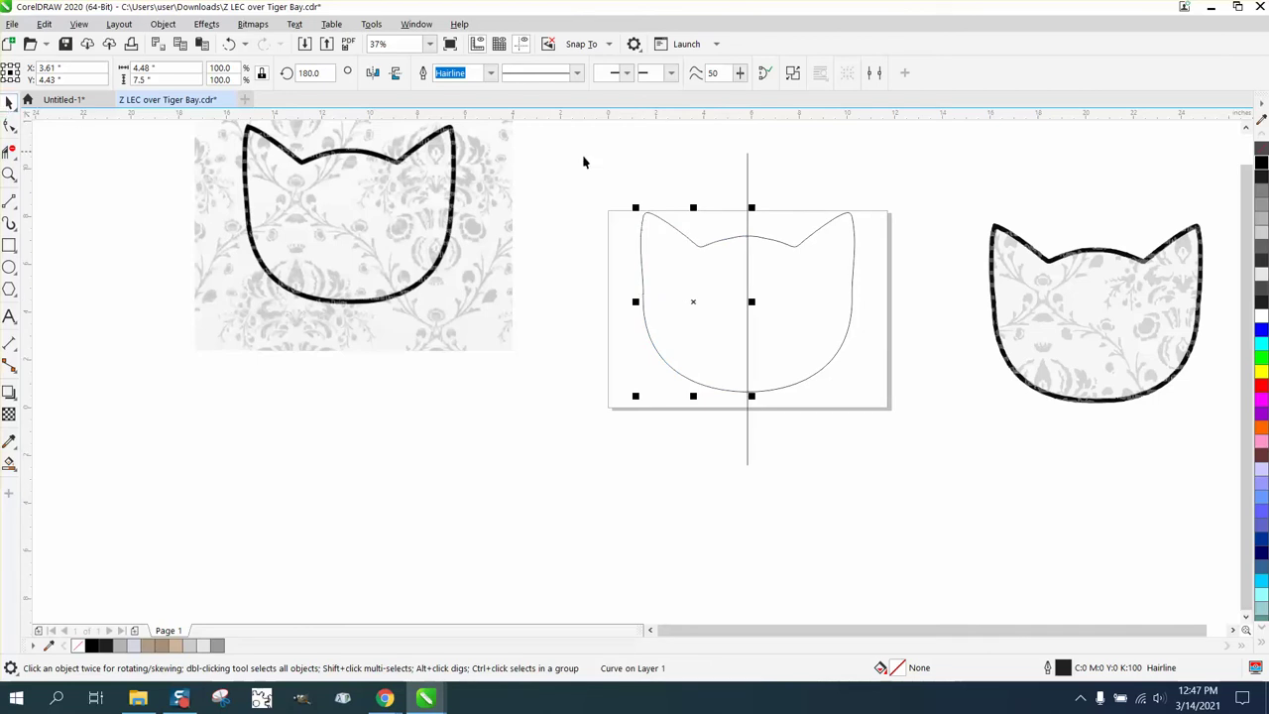
click(748, 163)
key(Delete)
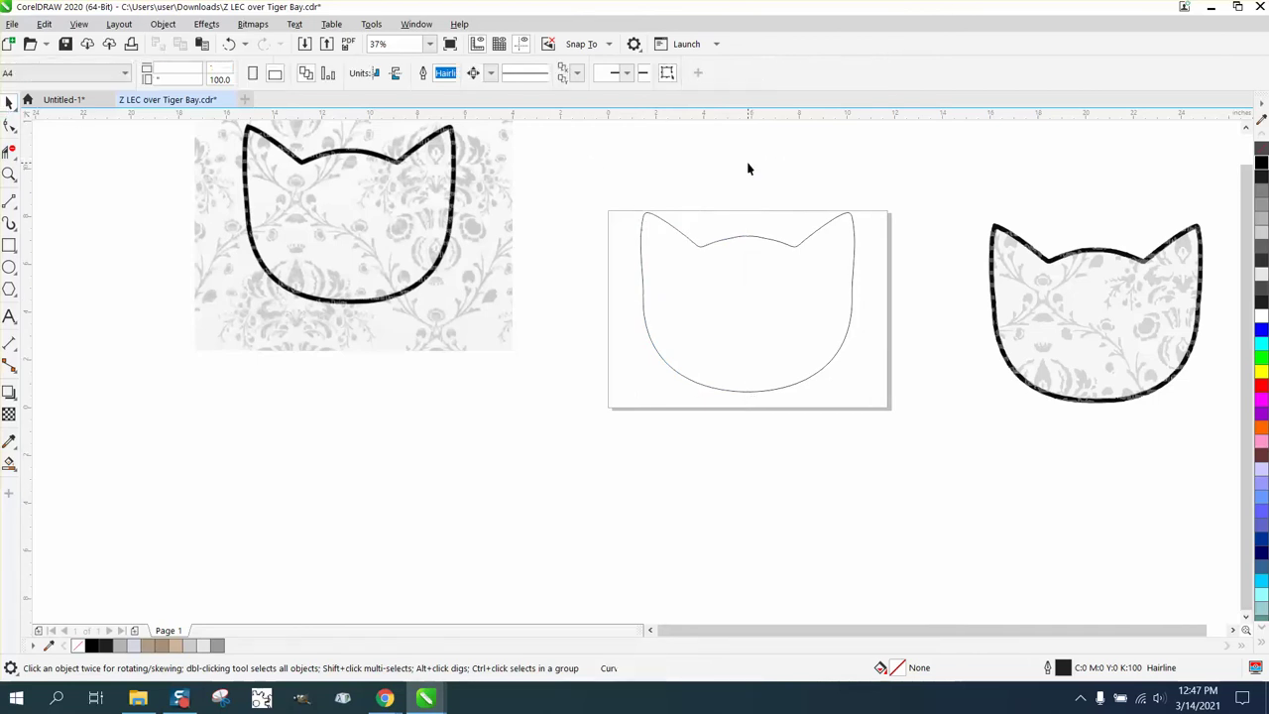
click(9, 175)
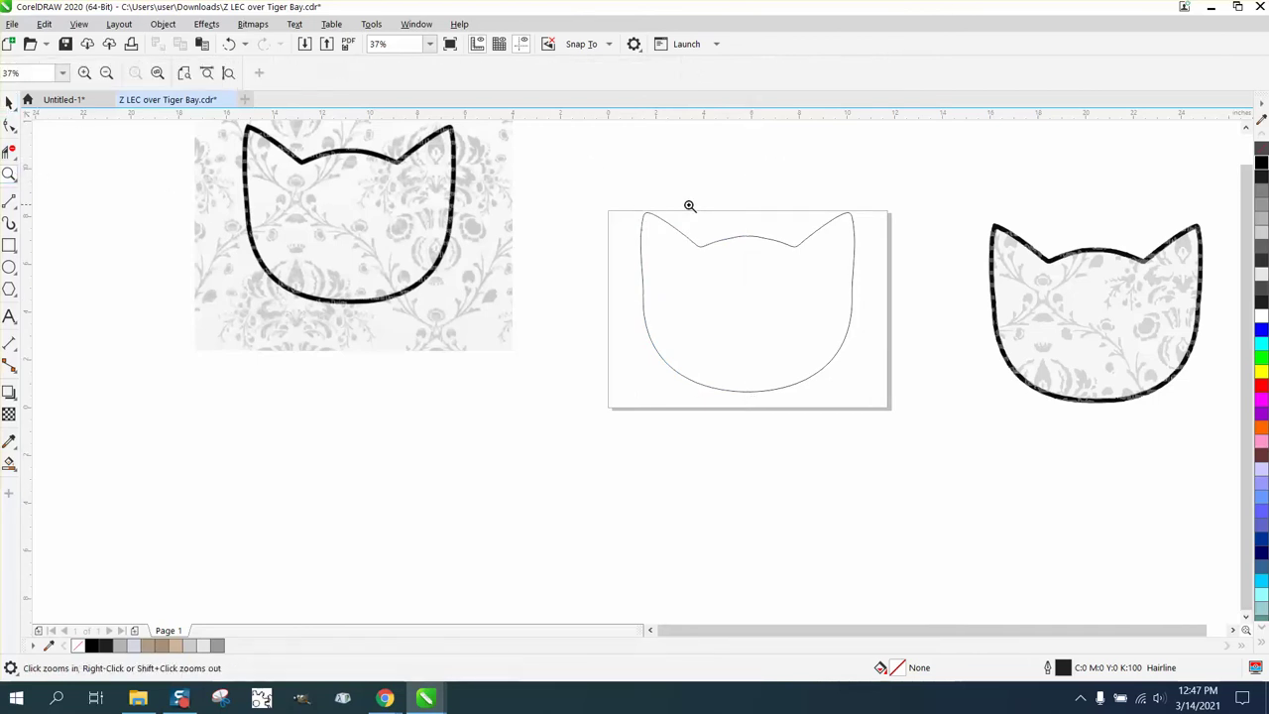
drag(688, 207, 793, 269)
drag(524, 295, 607, 365)
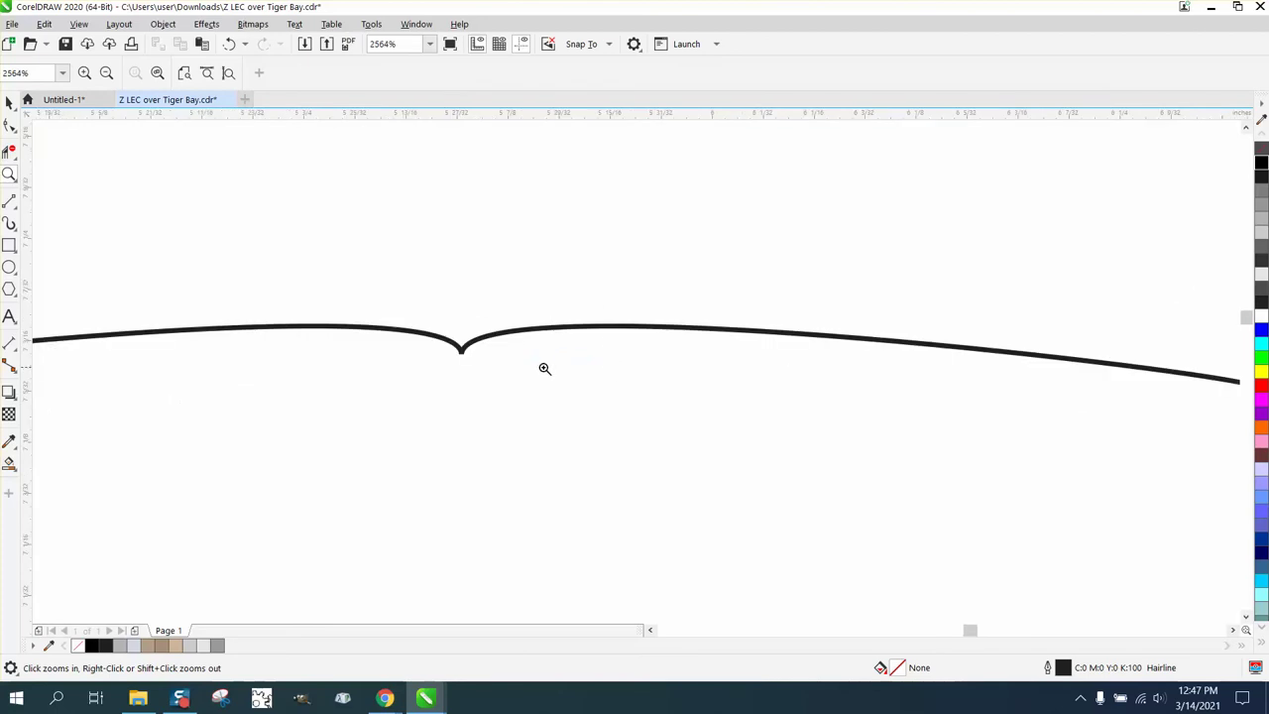
scroll(360, 189, down, 6)
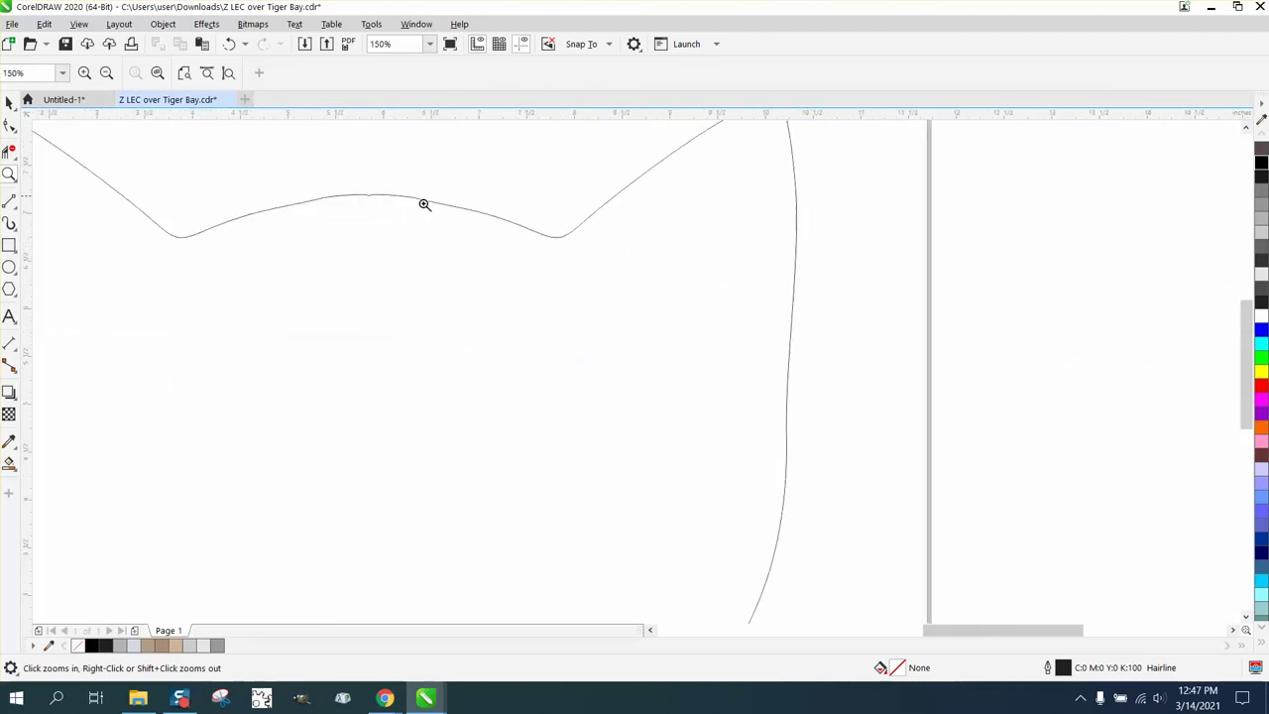
Step: Smart Fill the cat outline, move the new shape below, and give it no fill and a red outline
click(9, 464)
click(450, 295)
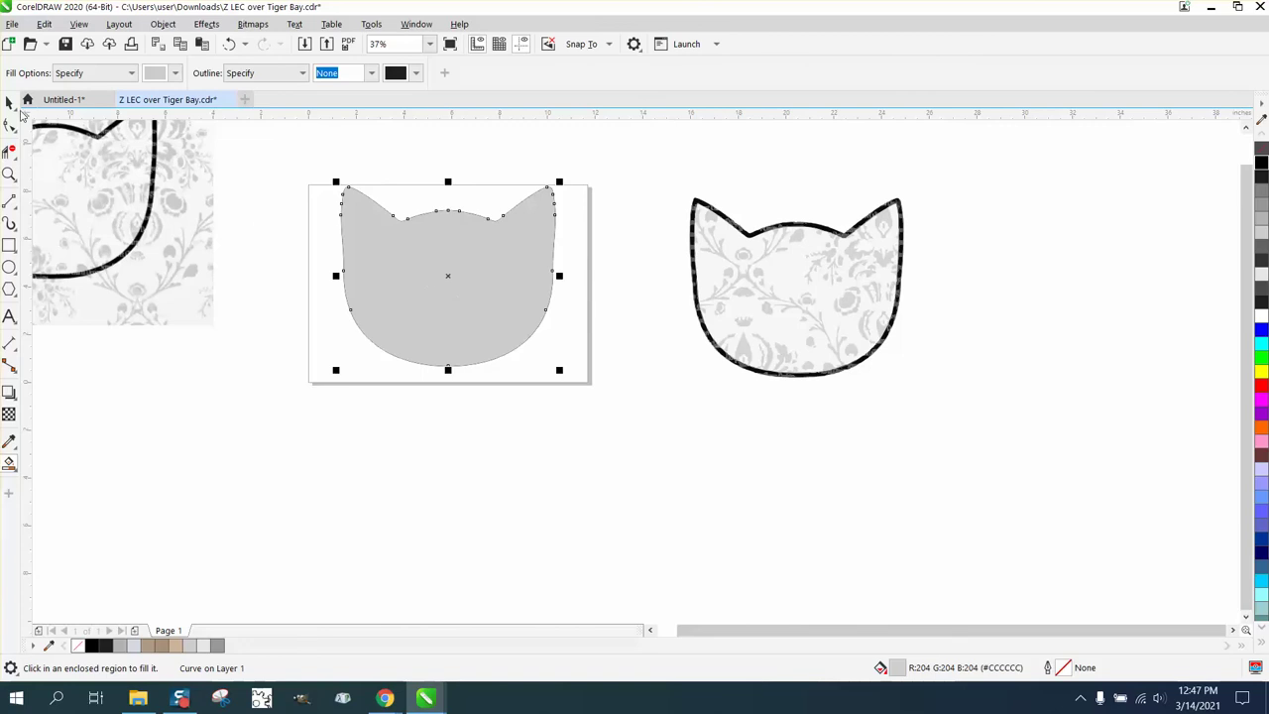
click(8, 102)
drag(447, 275, 442, 499)
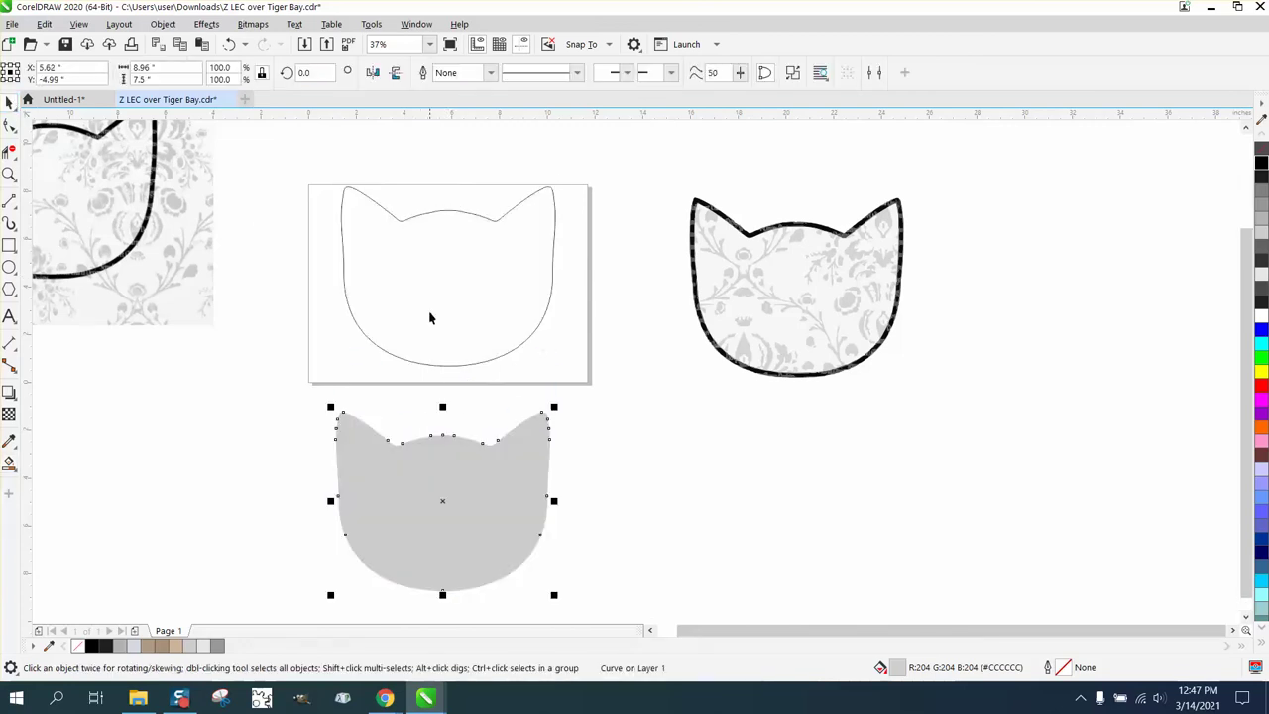
click(1261, 148)
right_click(1260, 389)
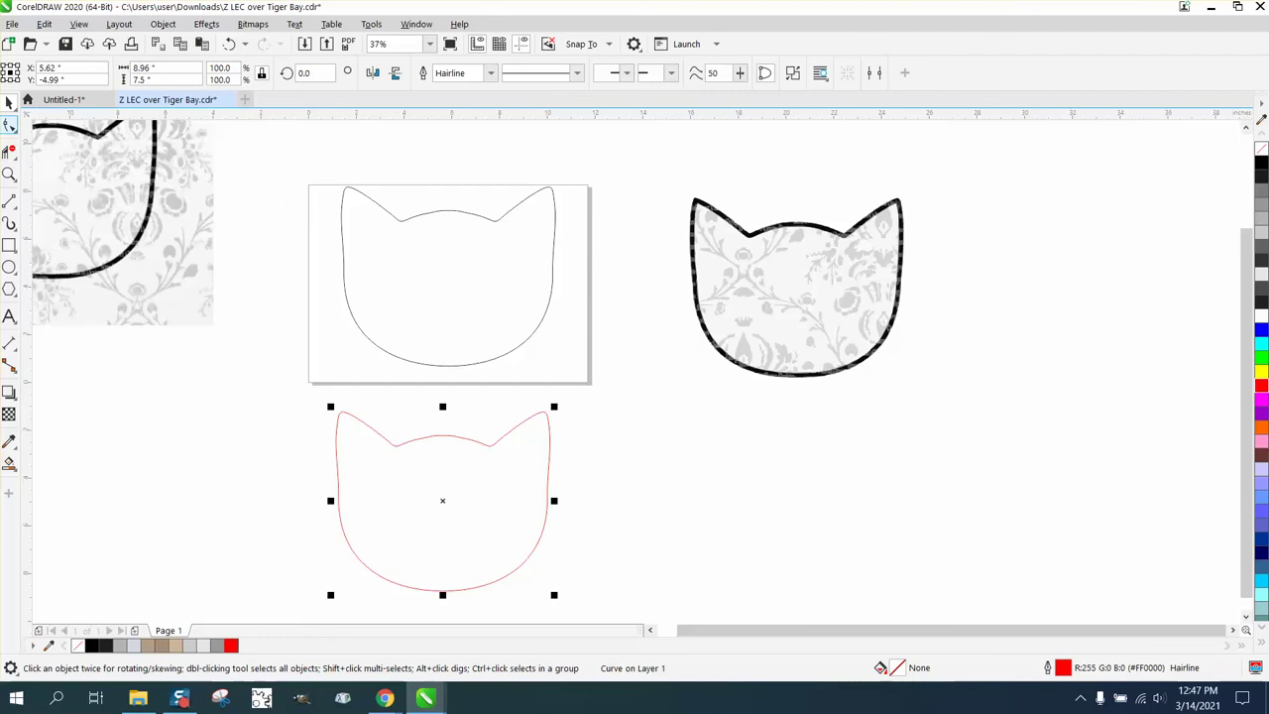
Step: Zoom onto the dip between the red cat's ears and flatten it with the Smooth brush
key(z)
click(635, 370)
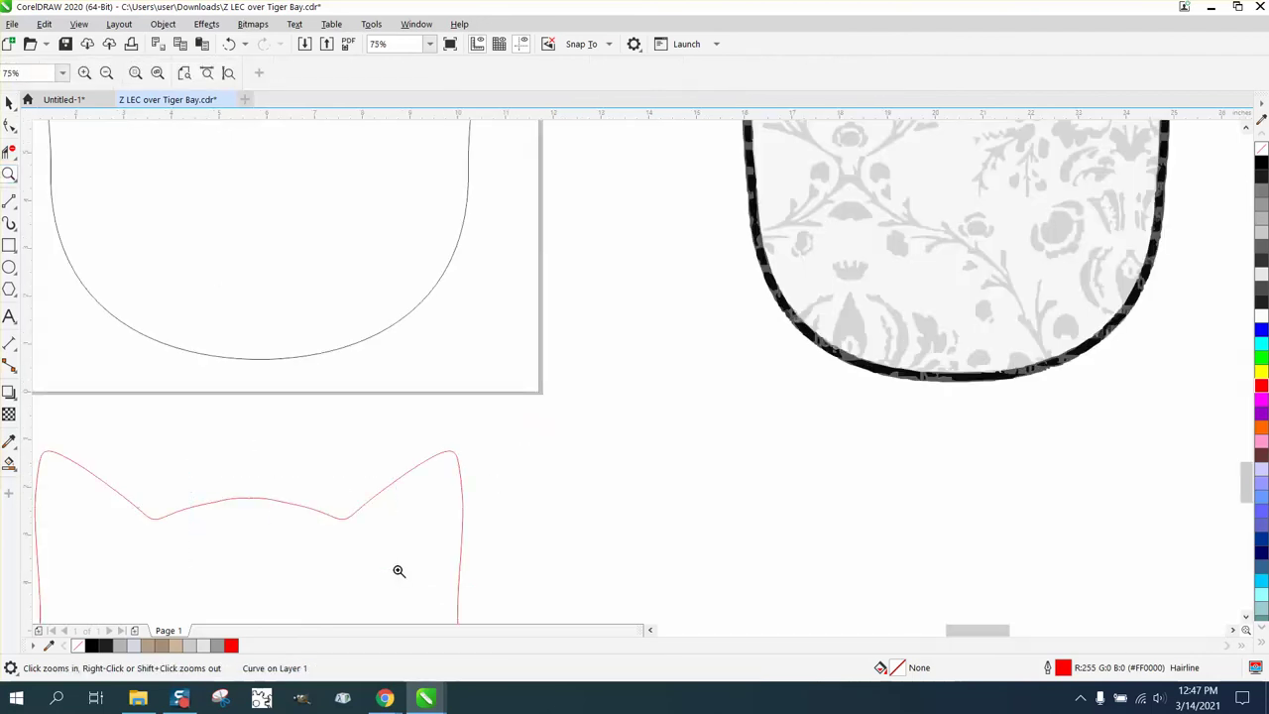
drag(399, 571, 184, 472)
drag(541, 344, 541, 344)
key(F10)
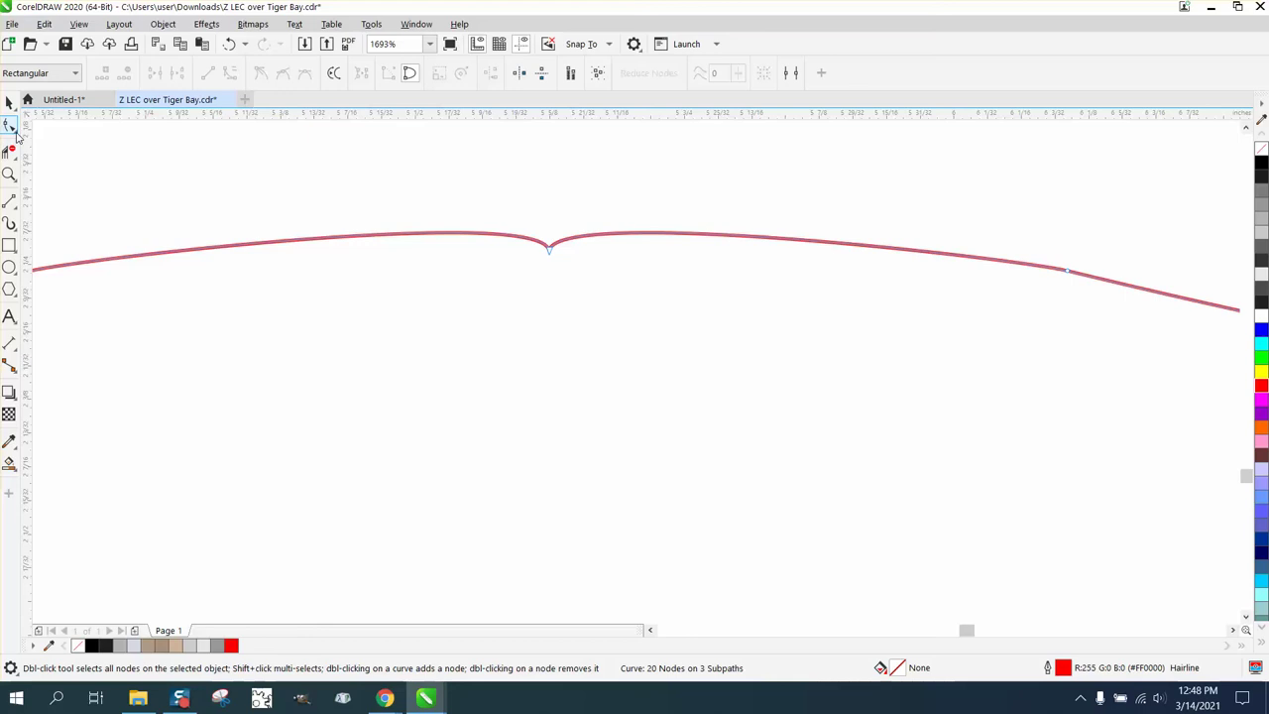
click(16, 137)
click(44, 144)
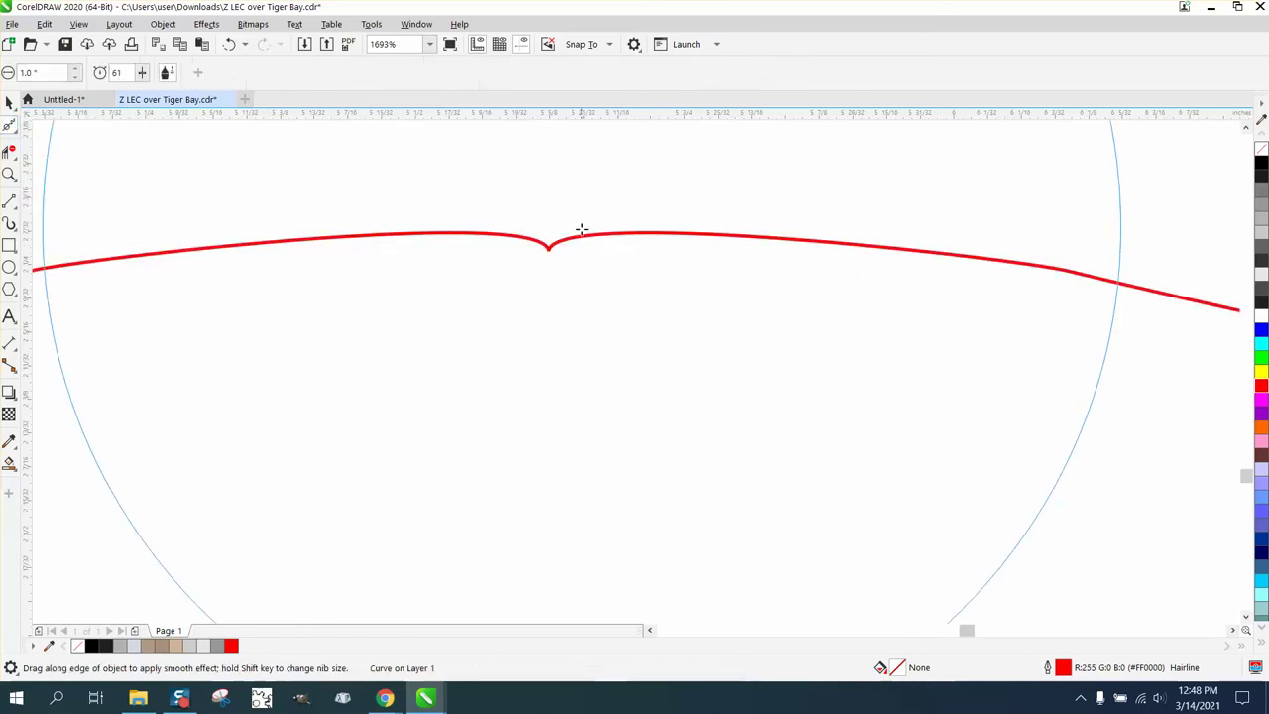
mouse_move(581, 229)
mouse_down()
mouse_move(546, 241)
mouse_move(606, 250)
mouse_up()
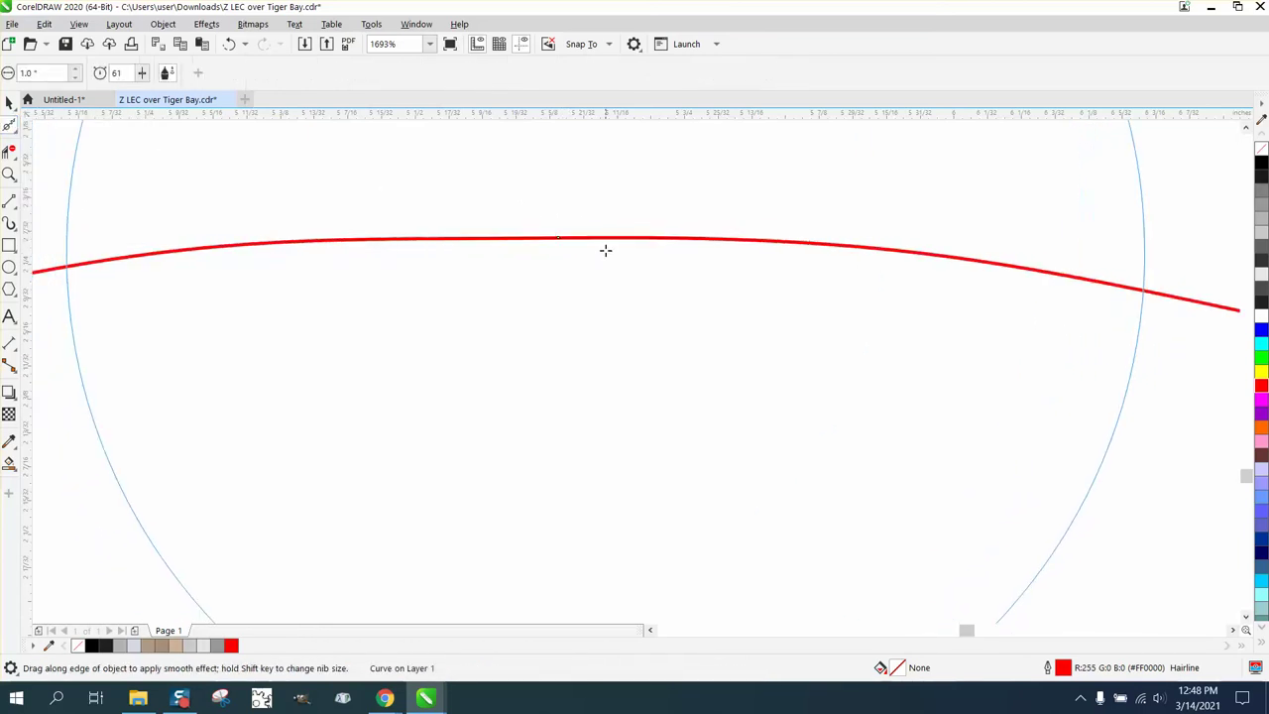
scroll(417, 232, down, 10)
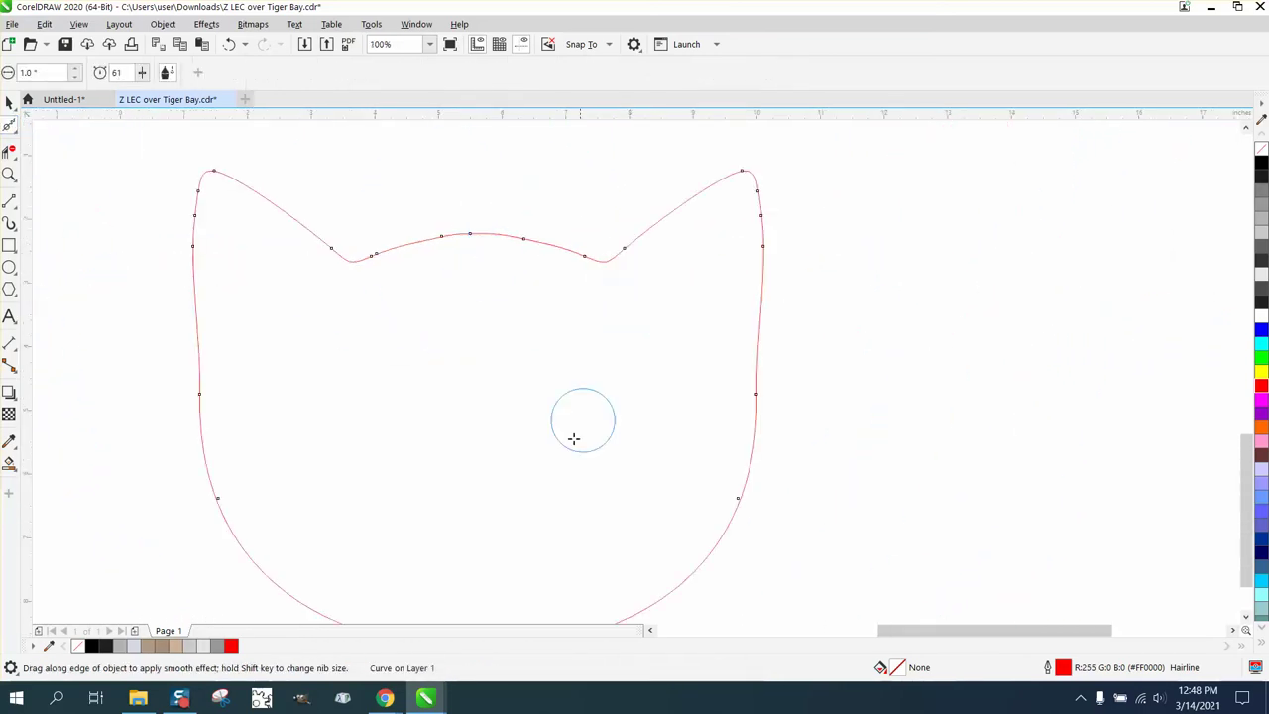
scroll(573, 438, down, 2)
Step: Inspect the bottom of the curve, then select the red cat outline as a whole object
click(9, 175)
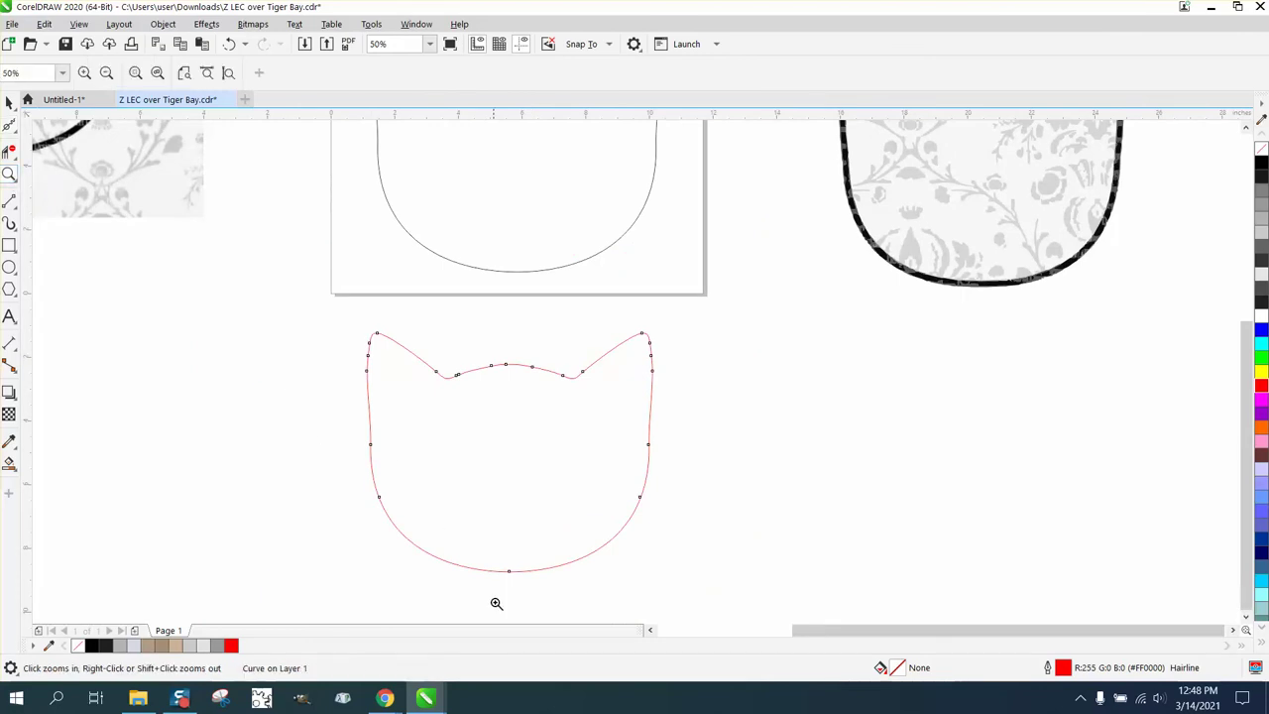
drag(496, 578, 566, 581)
scroll(482, 502, down, 7)
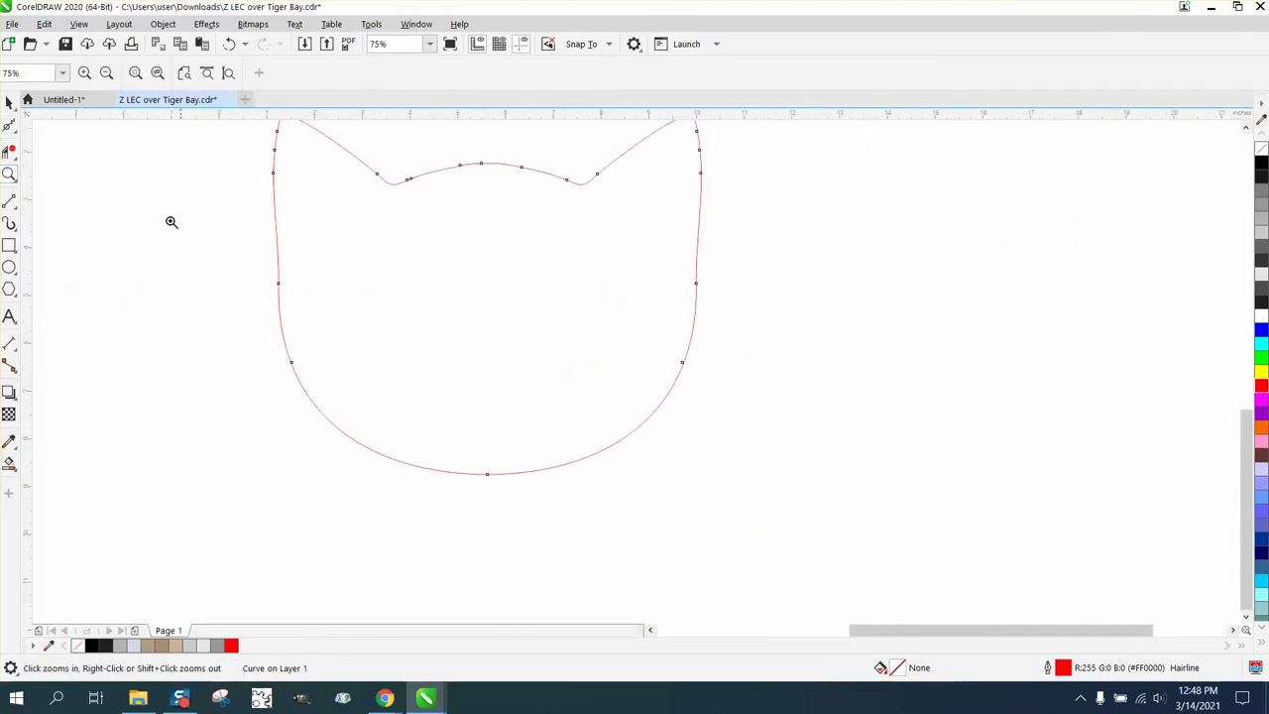
key(space)
click(354, 284)
scroll(430, 327, down, 1)
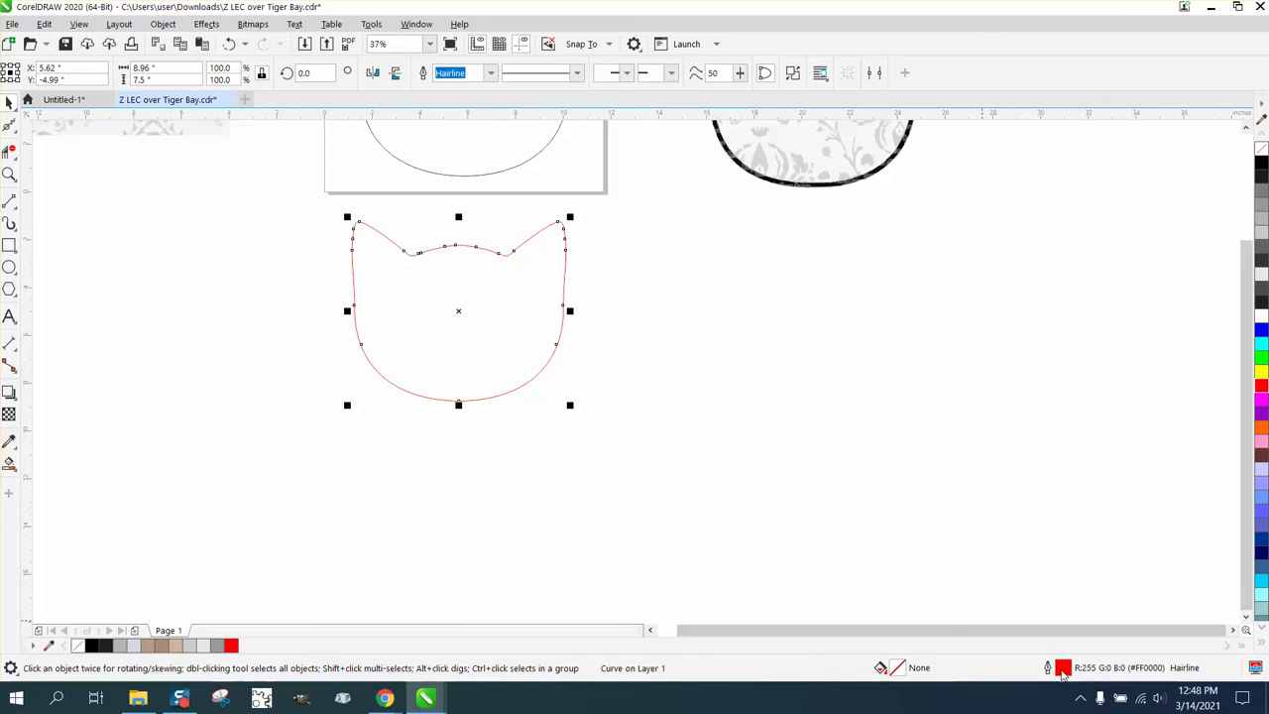
Step: Set the red cat outline's width to 0.25 in, measured in inches
double_click(1062, 670)
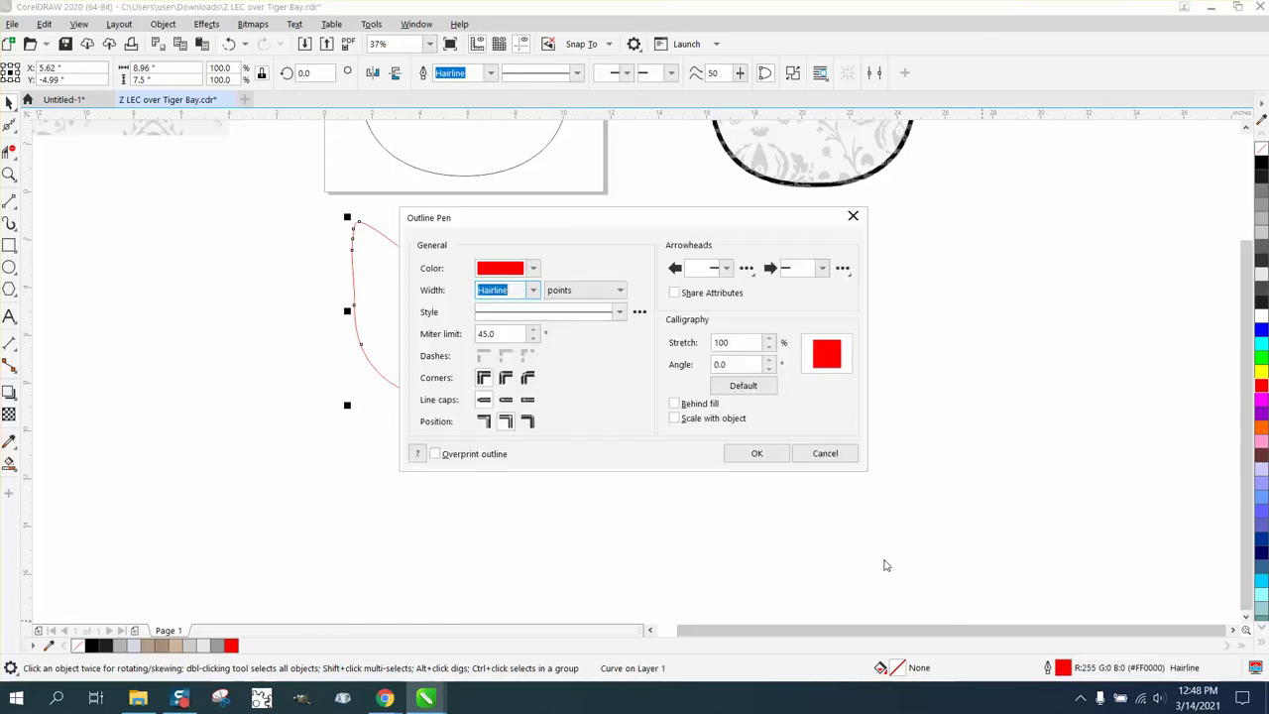
click(622, 291)
click(561, 300)
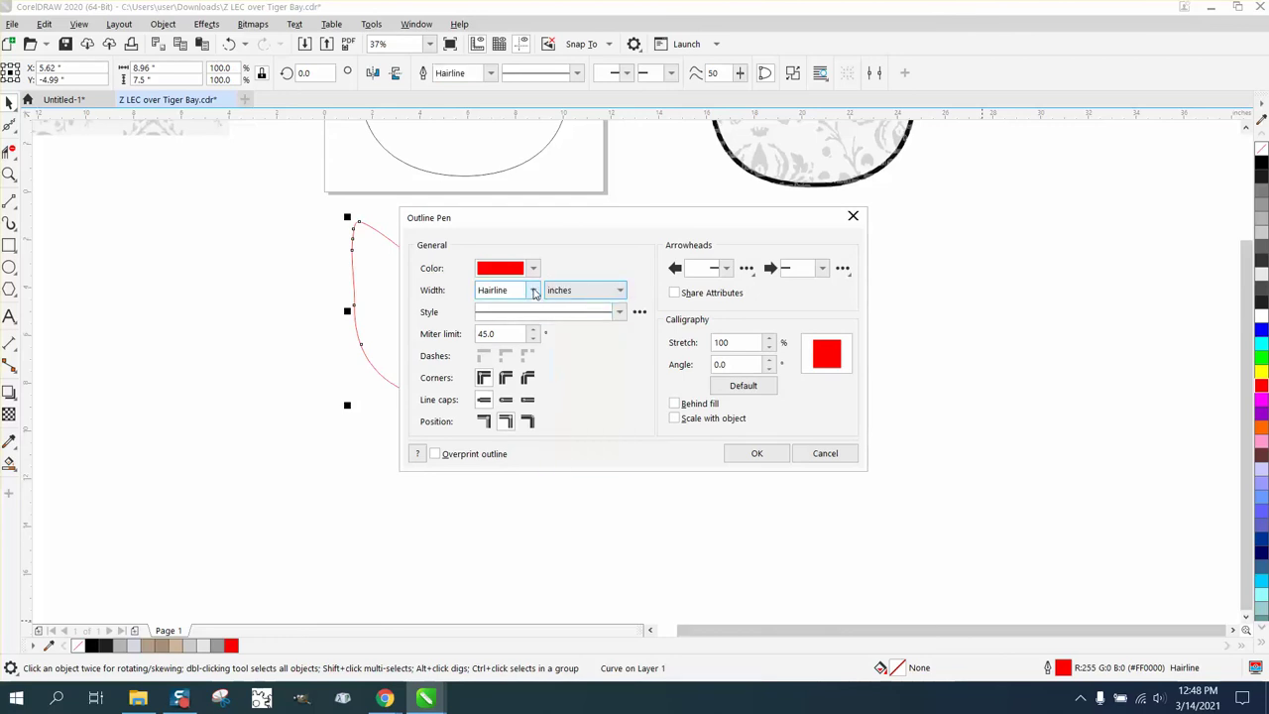
click(535, 291)
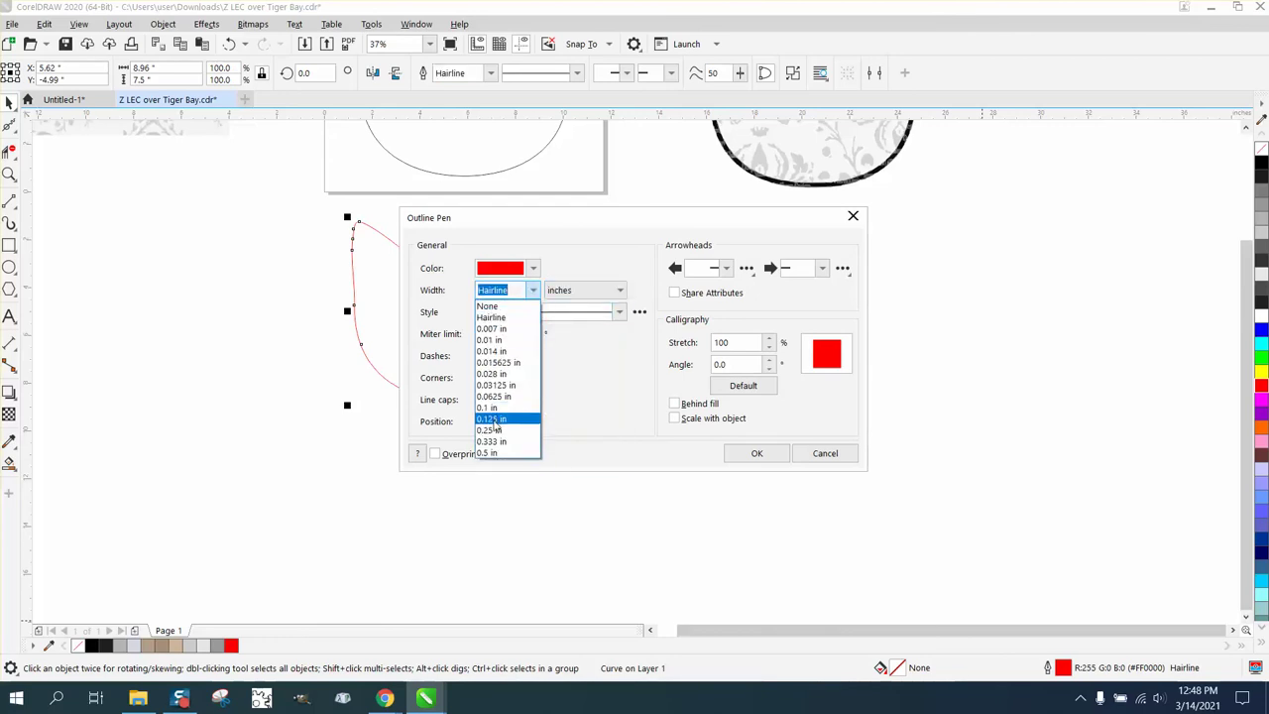
click(488, 431)
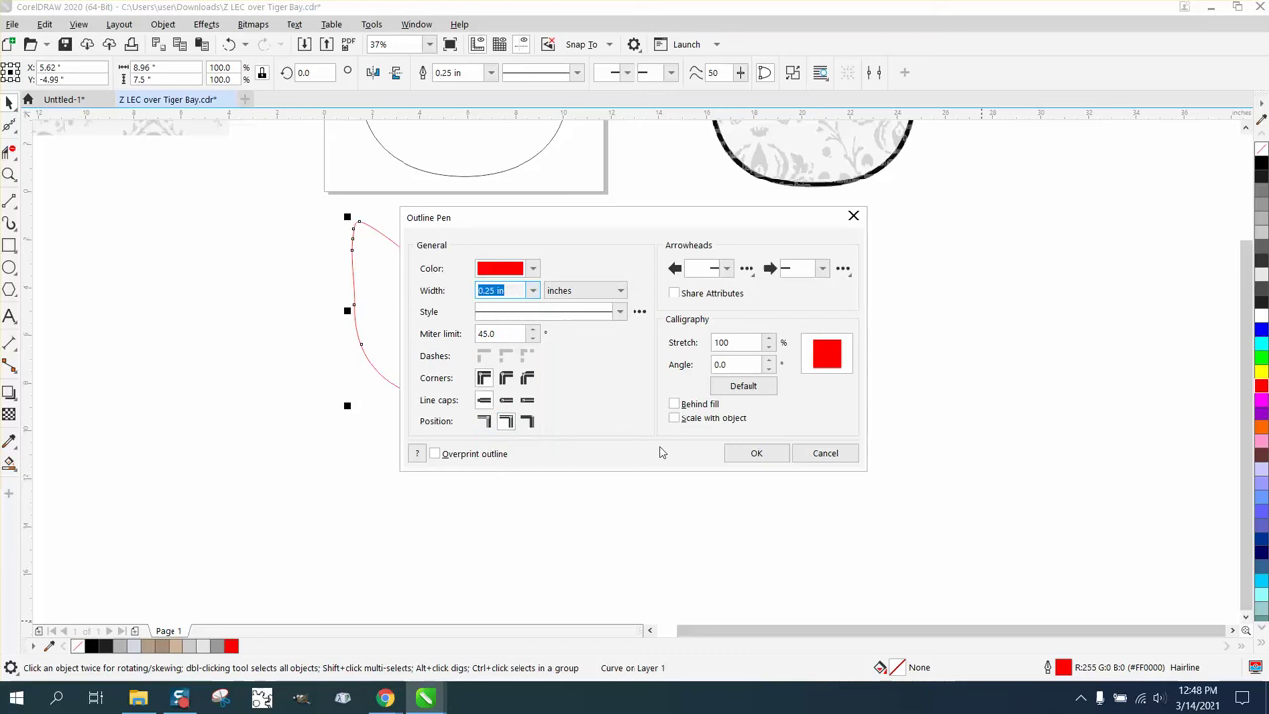
click(754, 453)
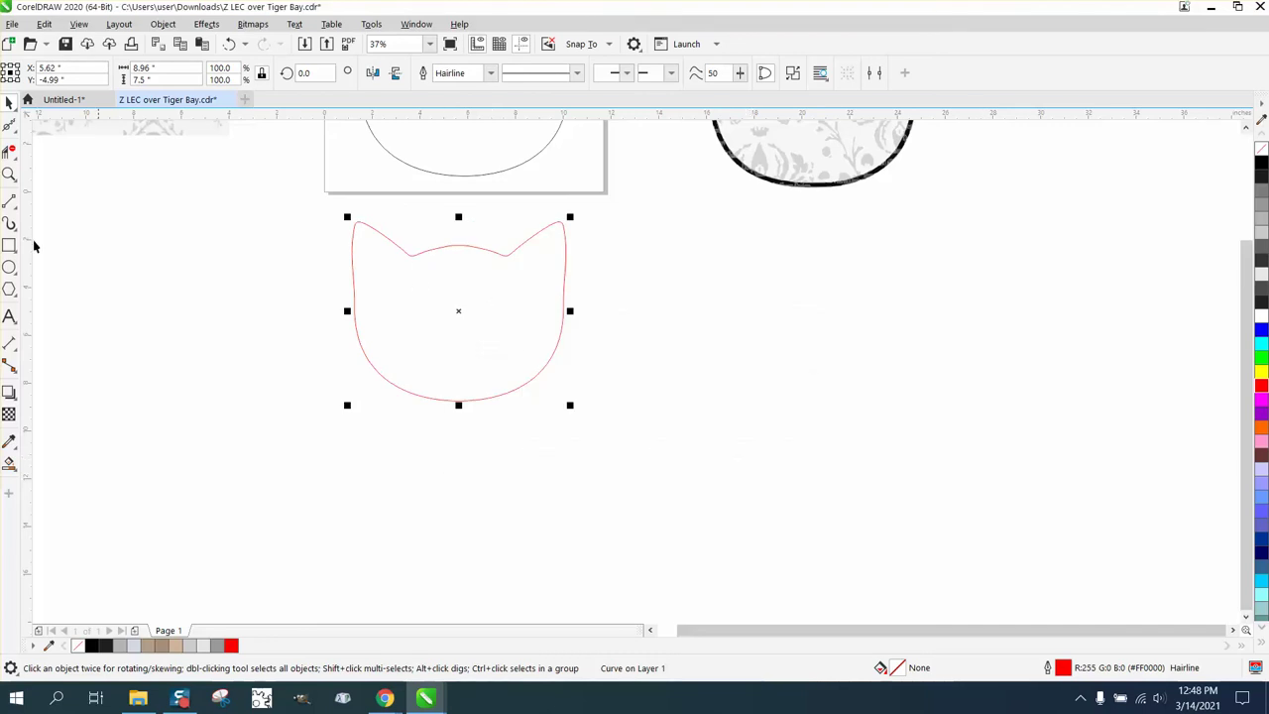
Step: After inspecting the ears up close, reapply a 0.25 in outline width to the cat curve
click(9, 175)
drag(414, 227, 505, 270)
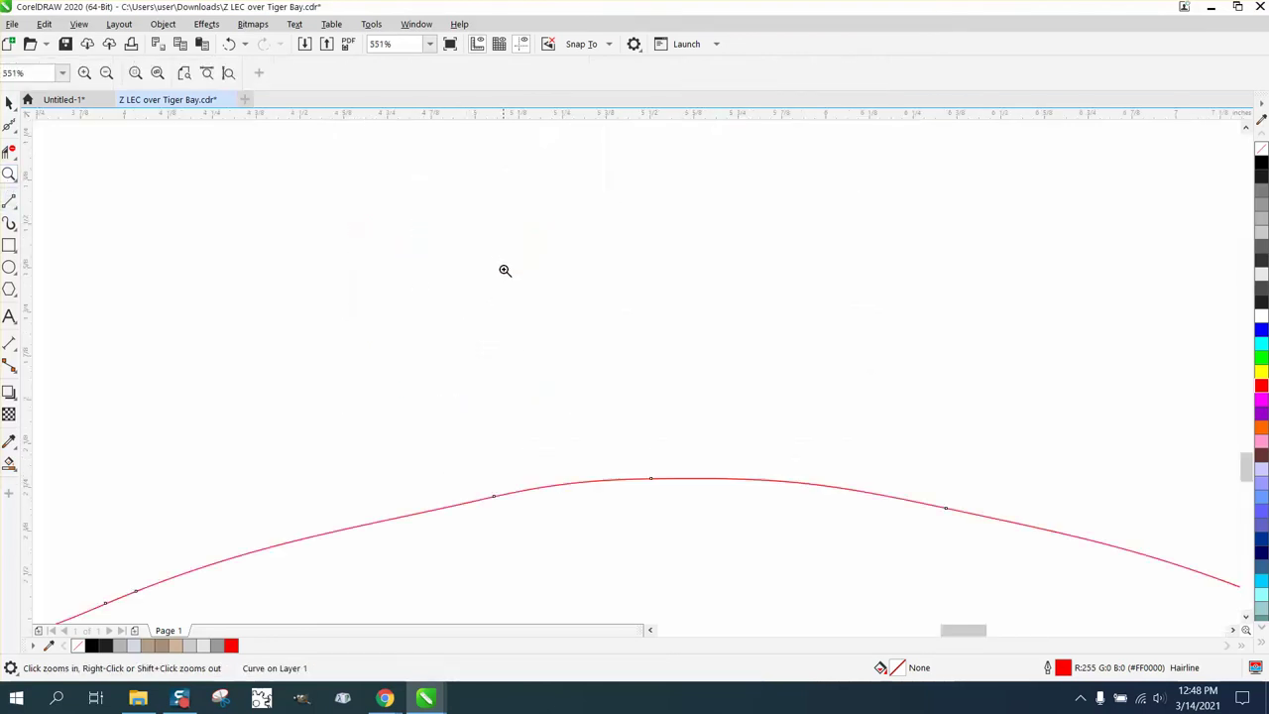
right_click(455, 264)
click(9, 103)
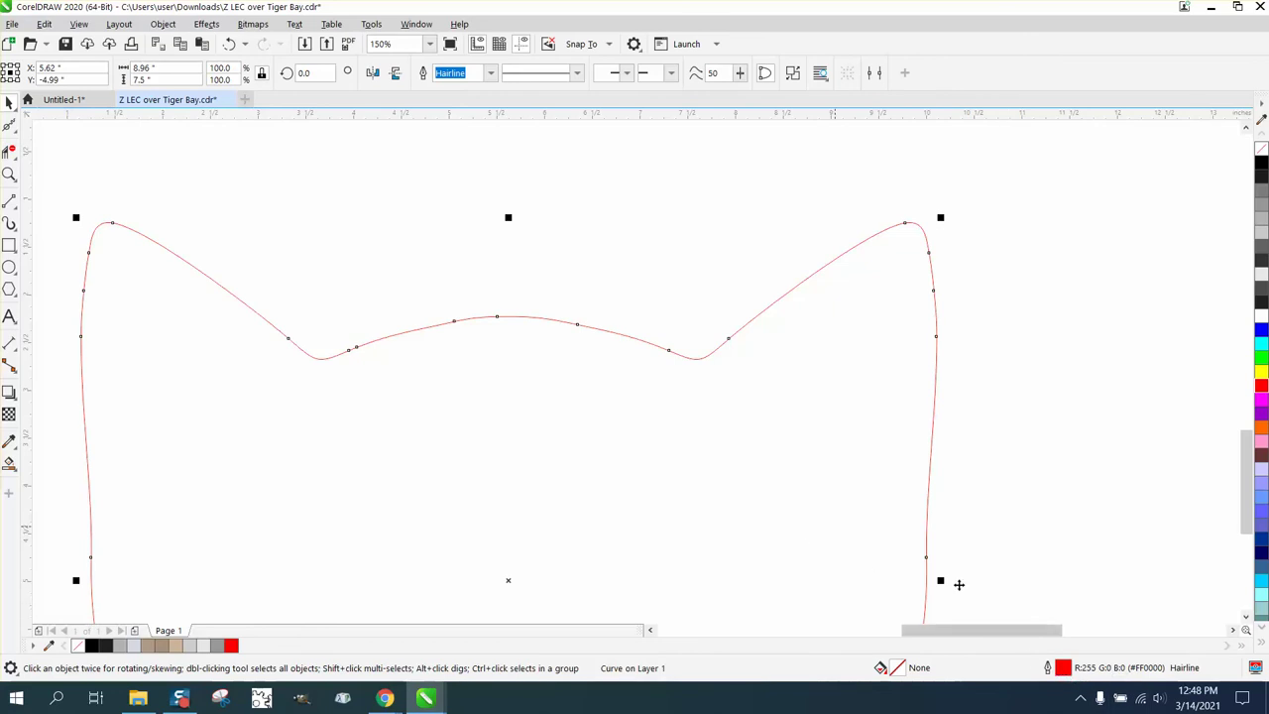
double_click(1062, 669)
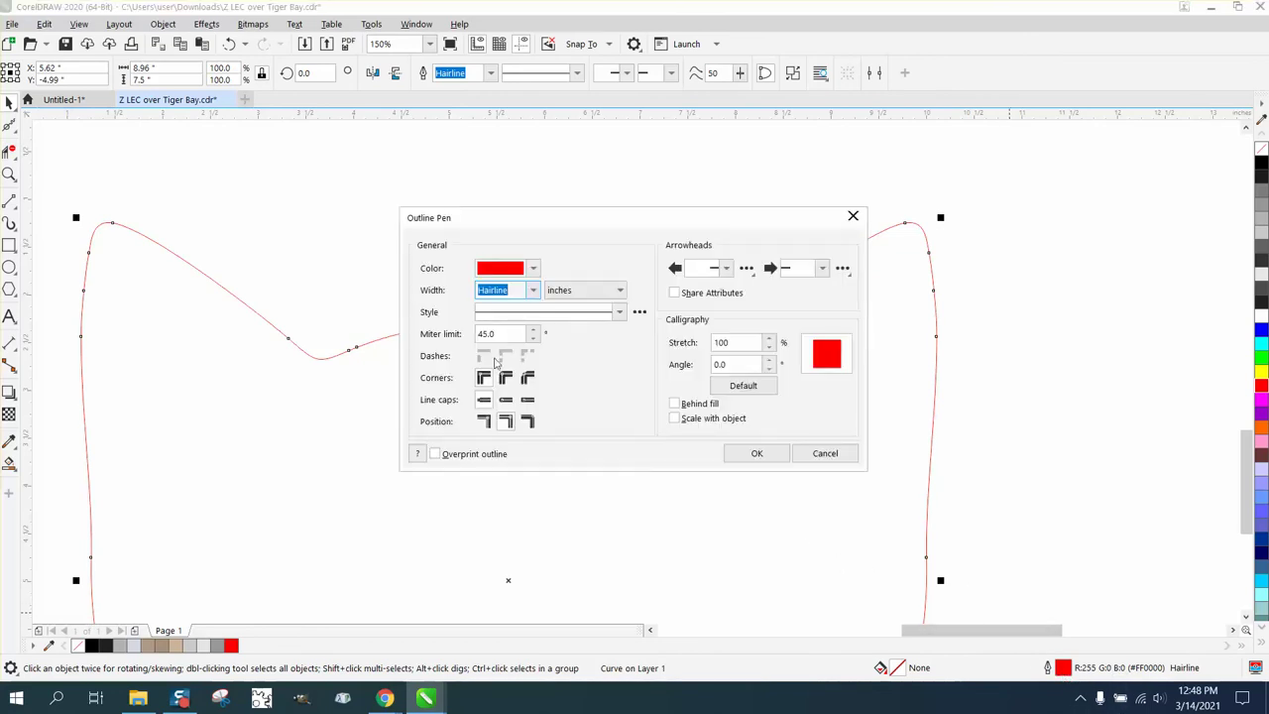
click(535, 290)
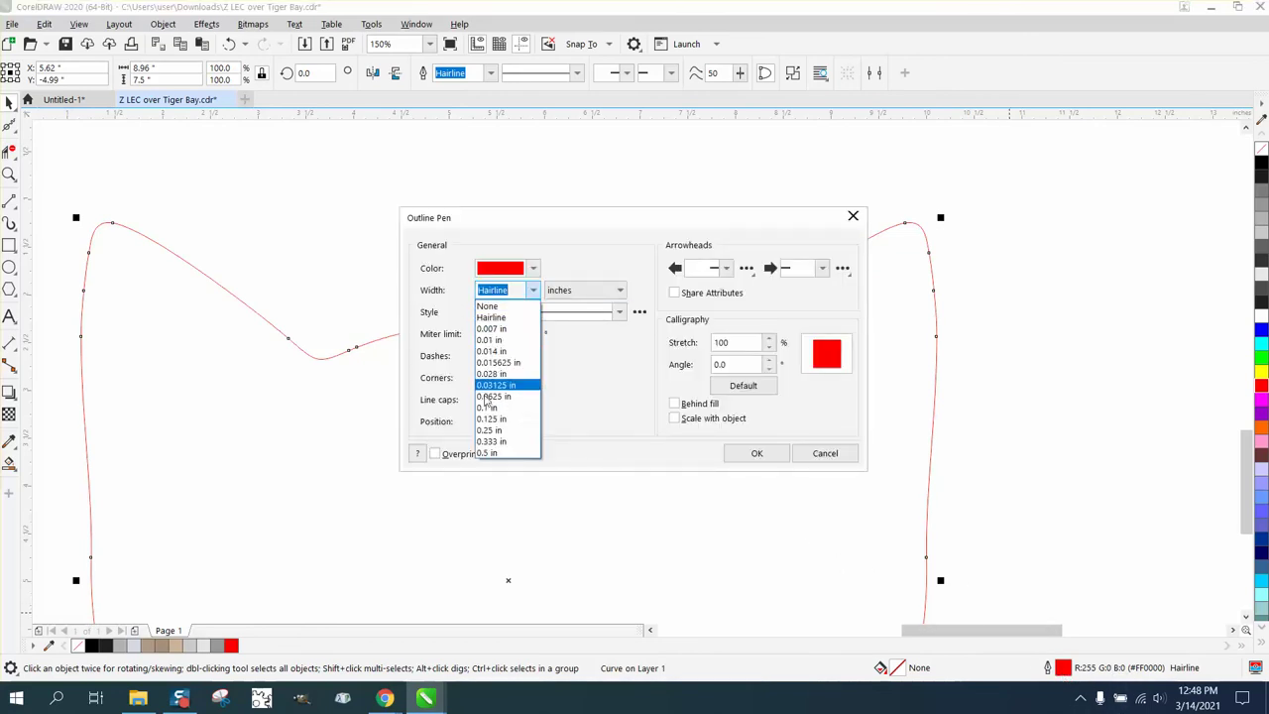
click(486, 431)
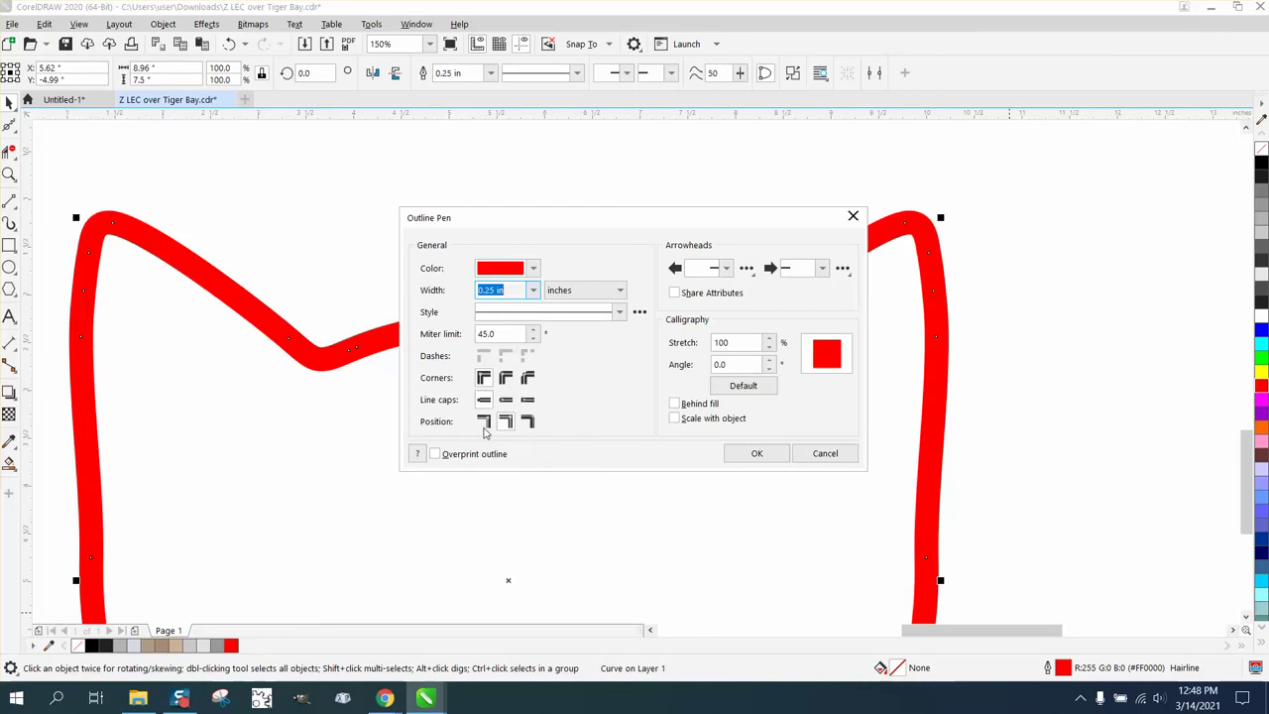
click(753, 453)
scroll(393, 276, down, 2)
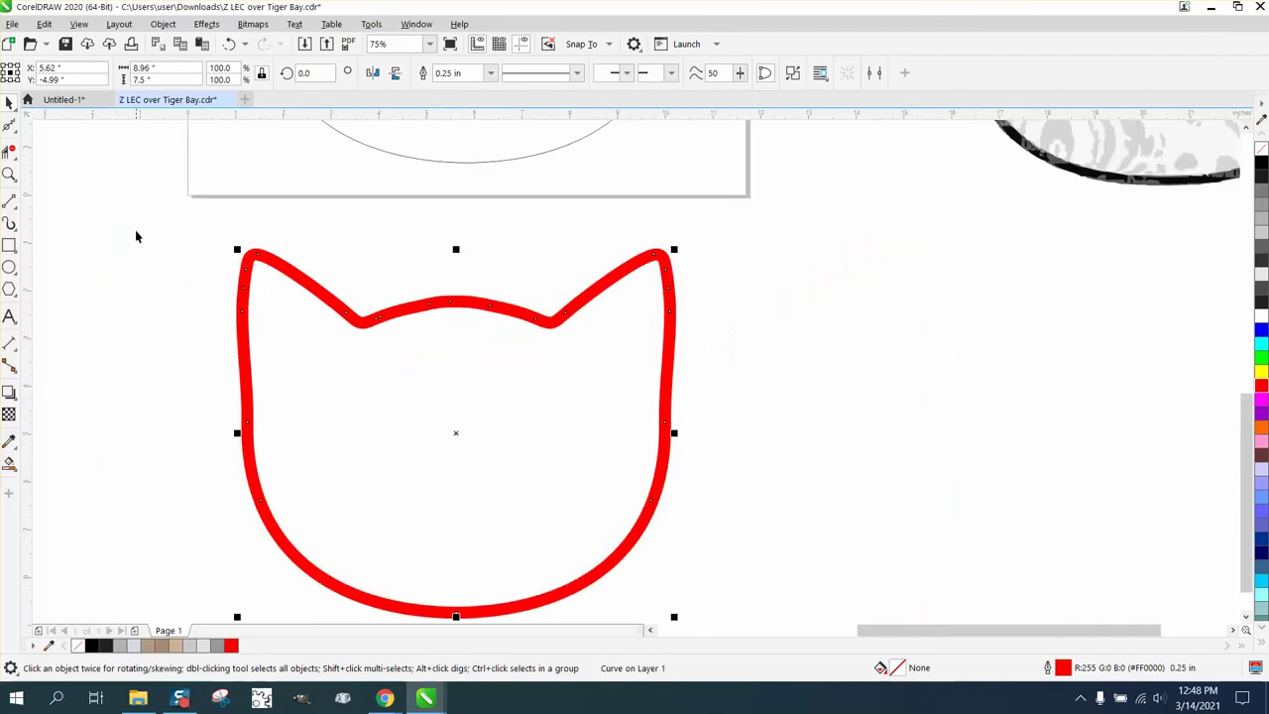
click(164, 25)
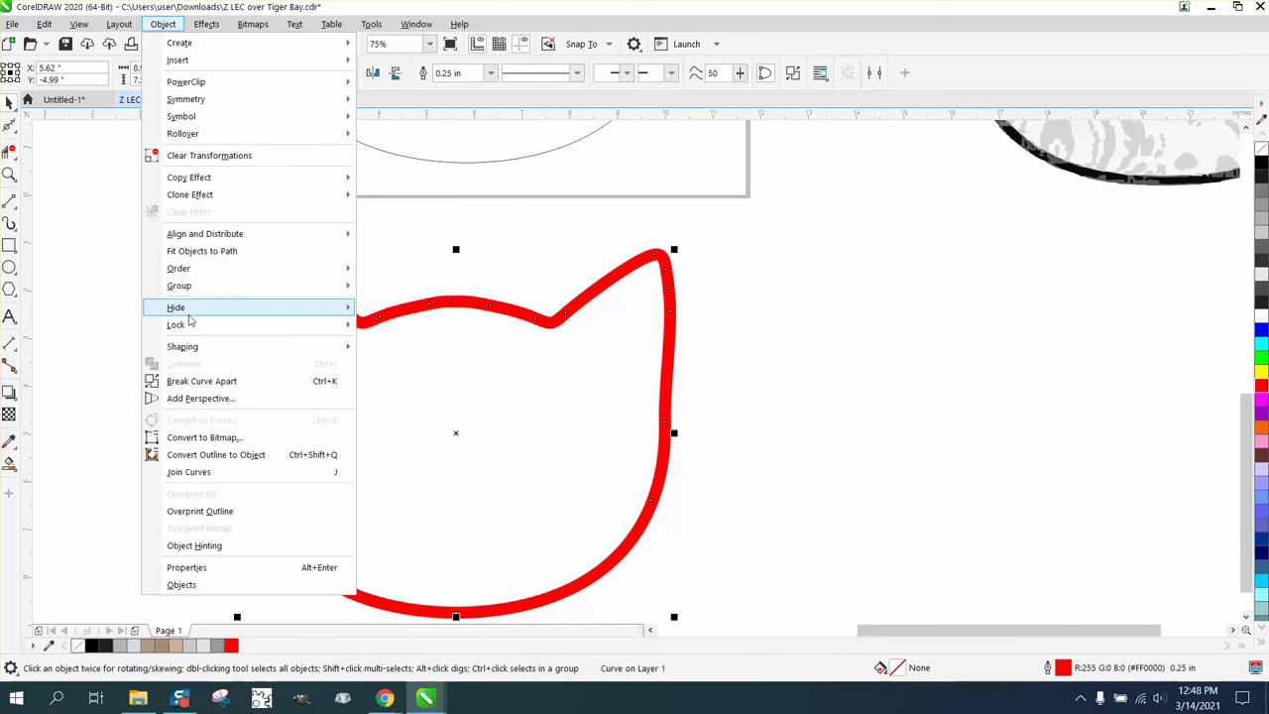
Step: Convert the thick outline to an object with no fill and a red hairline outline
click(207, 455)
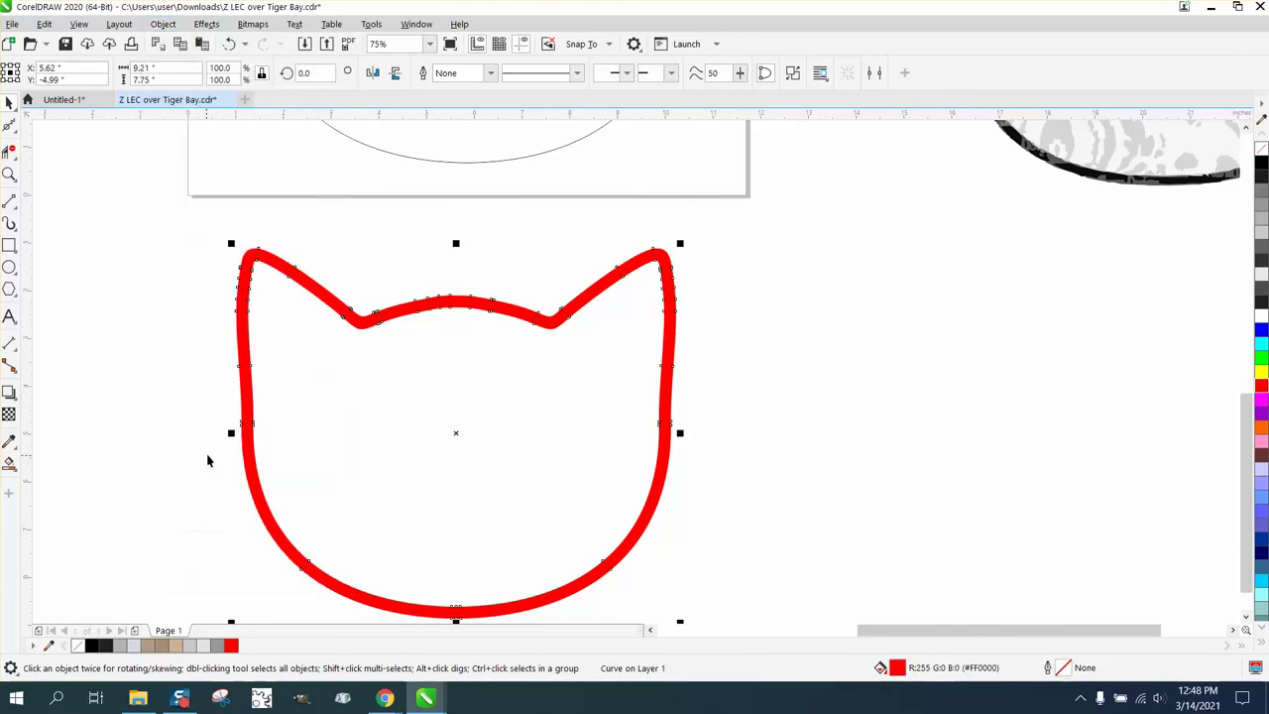
click(1260, 151)
right_click(1255, 386)
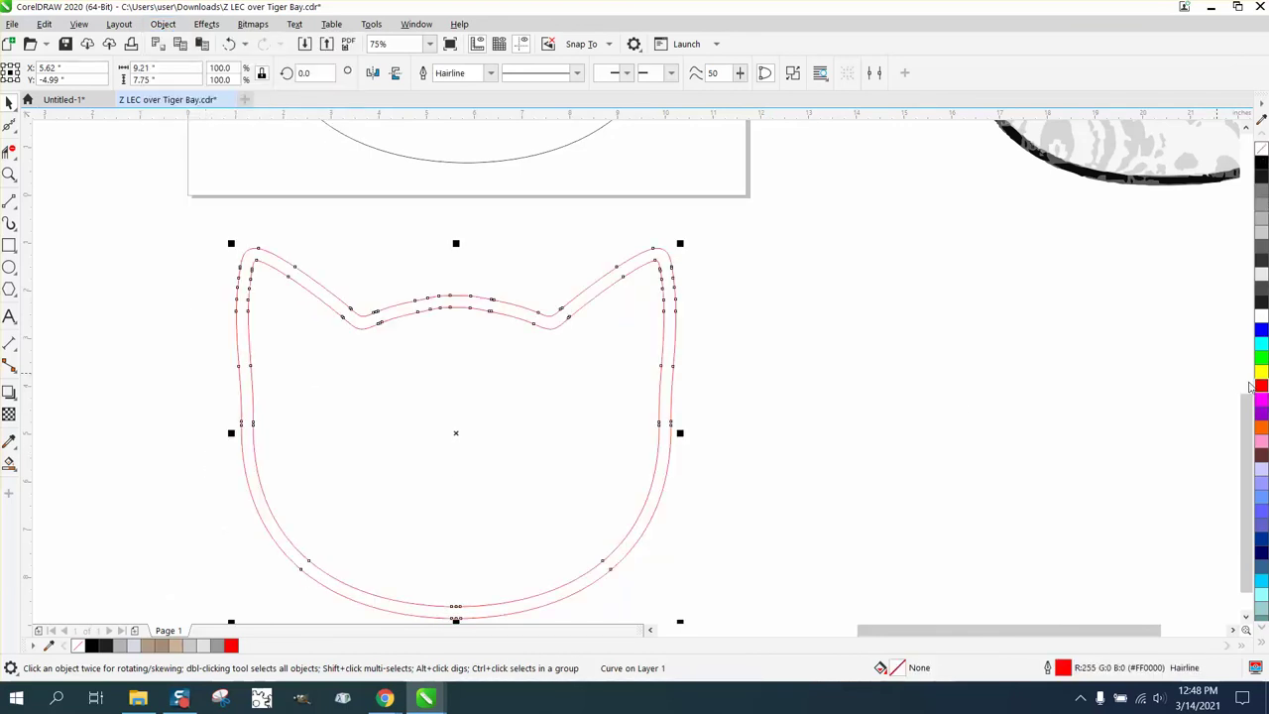
click(829, 363)
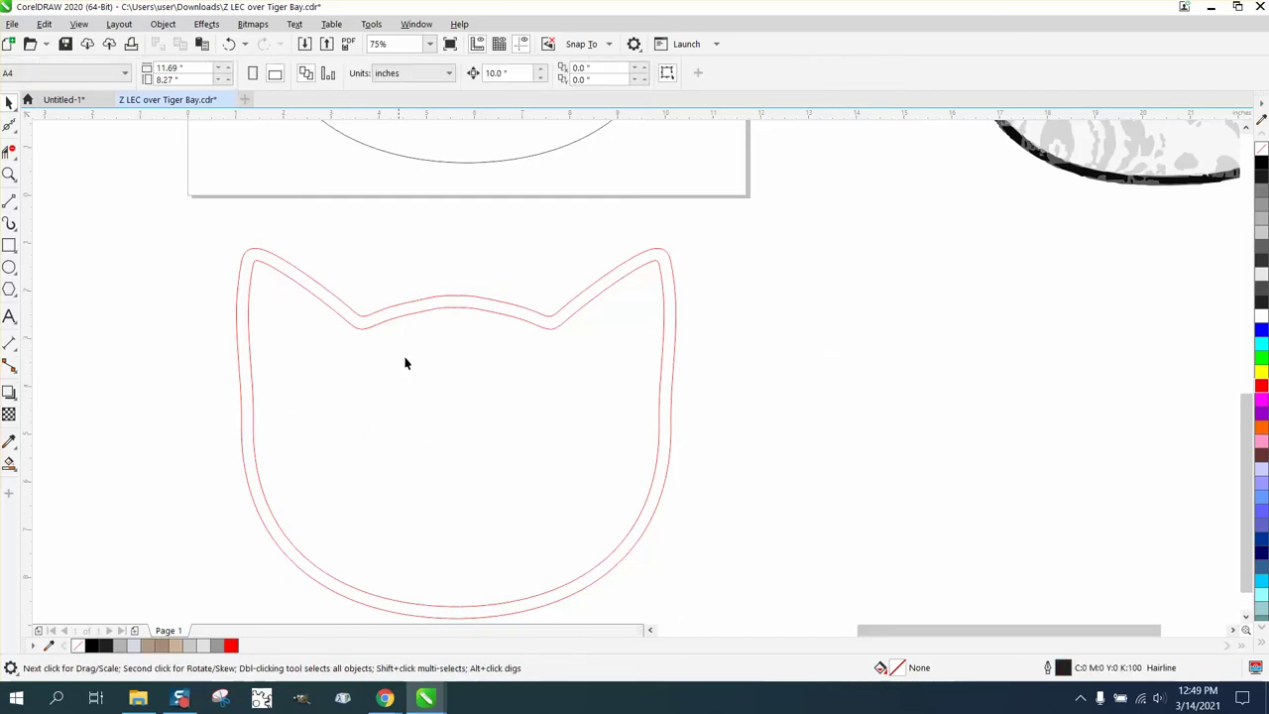
mouse_move(441, 314)
mouse_down()
mouse_move(440, 329)
mouse_move(433, 287)
mouse_move(445, 323)
mouse_up()
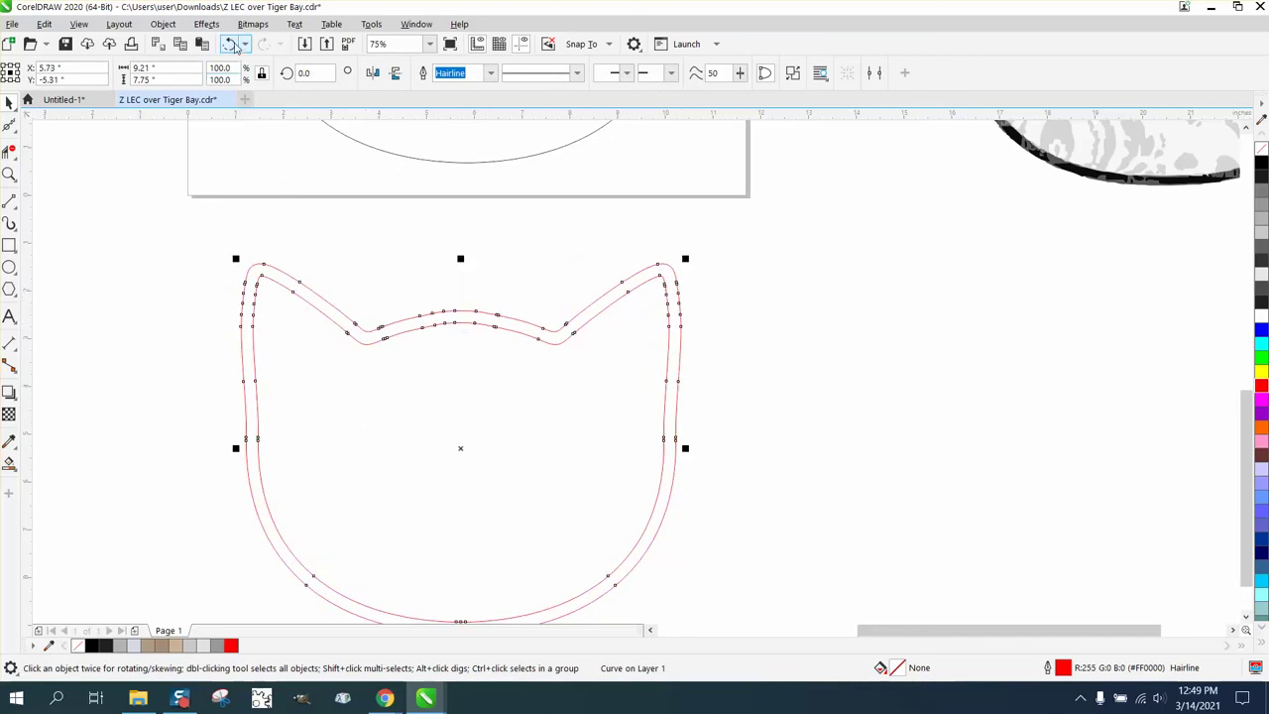
Step: Undo all changes back to the single thin red hairline cat outline
click(235, 47)
click(235, 47)
click(235, 46)
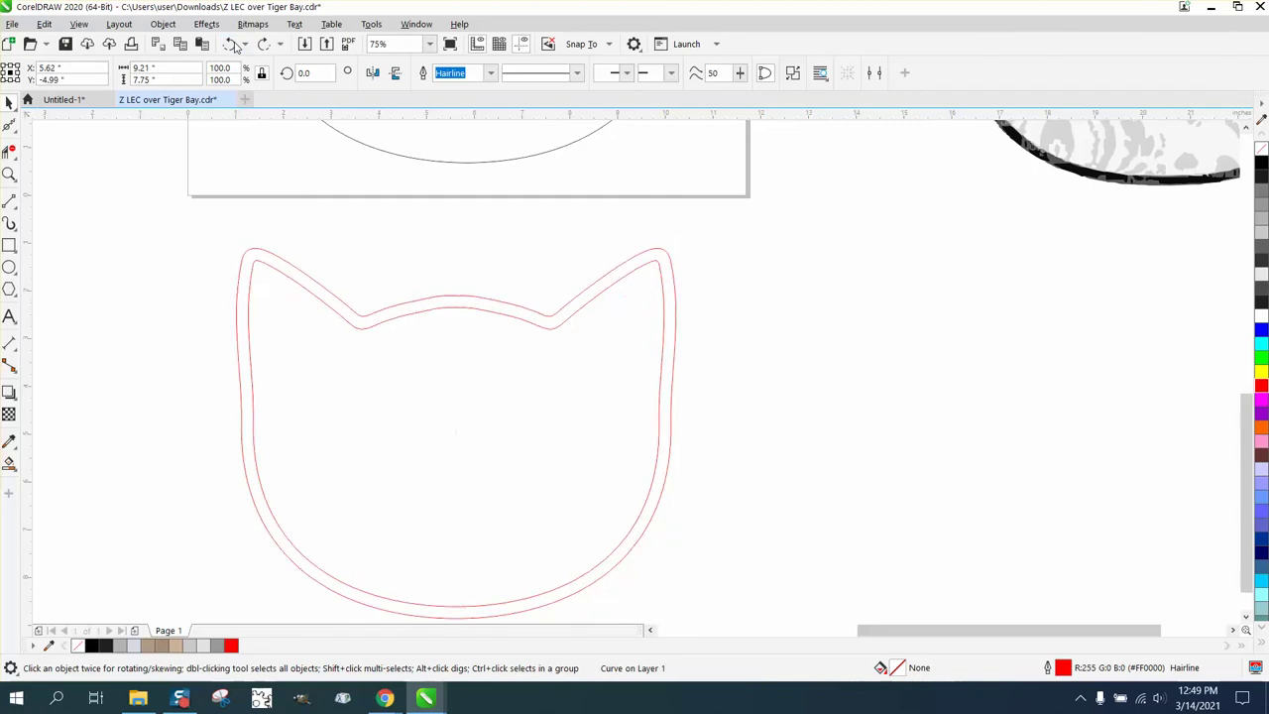
click(235, 47)
click(235, 47)
click(235, 46)
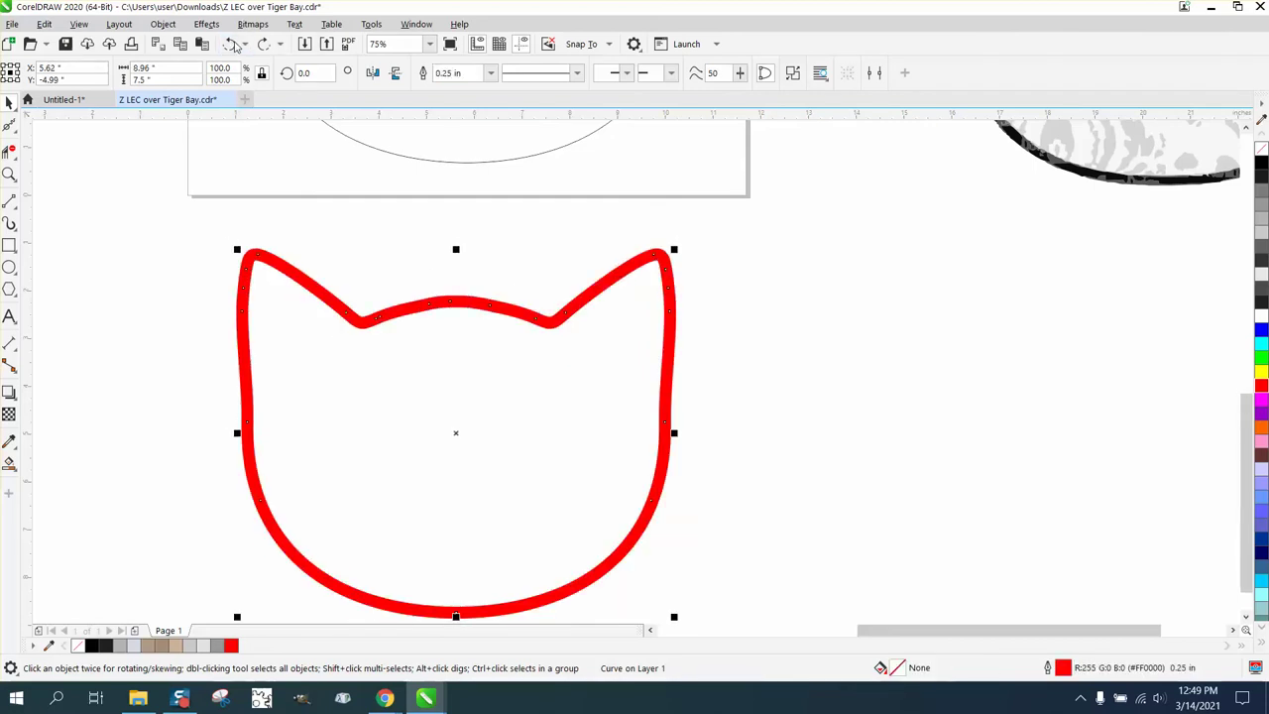
click(235, 46)
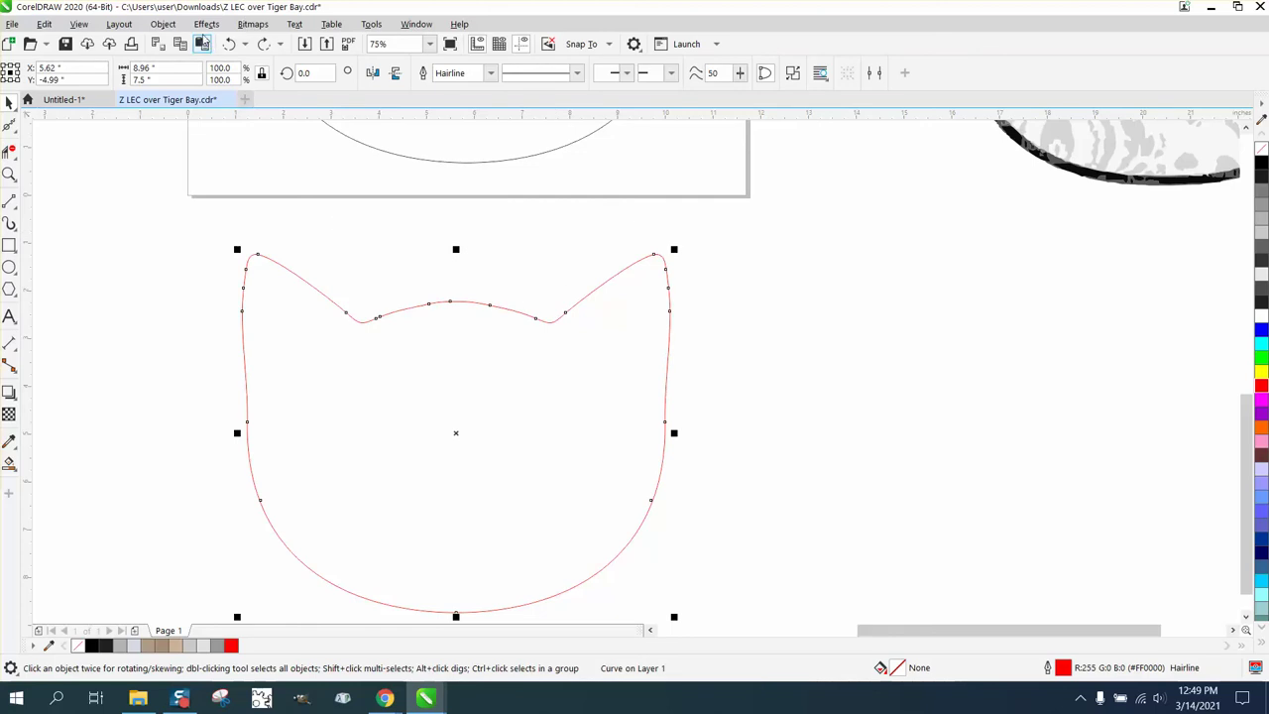
click(207, 24)
Step: Apply an outside contour with a 0.25 in offset to the red cat outline
click(226, 383)
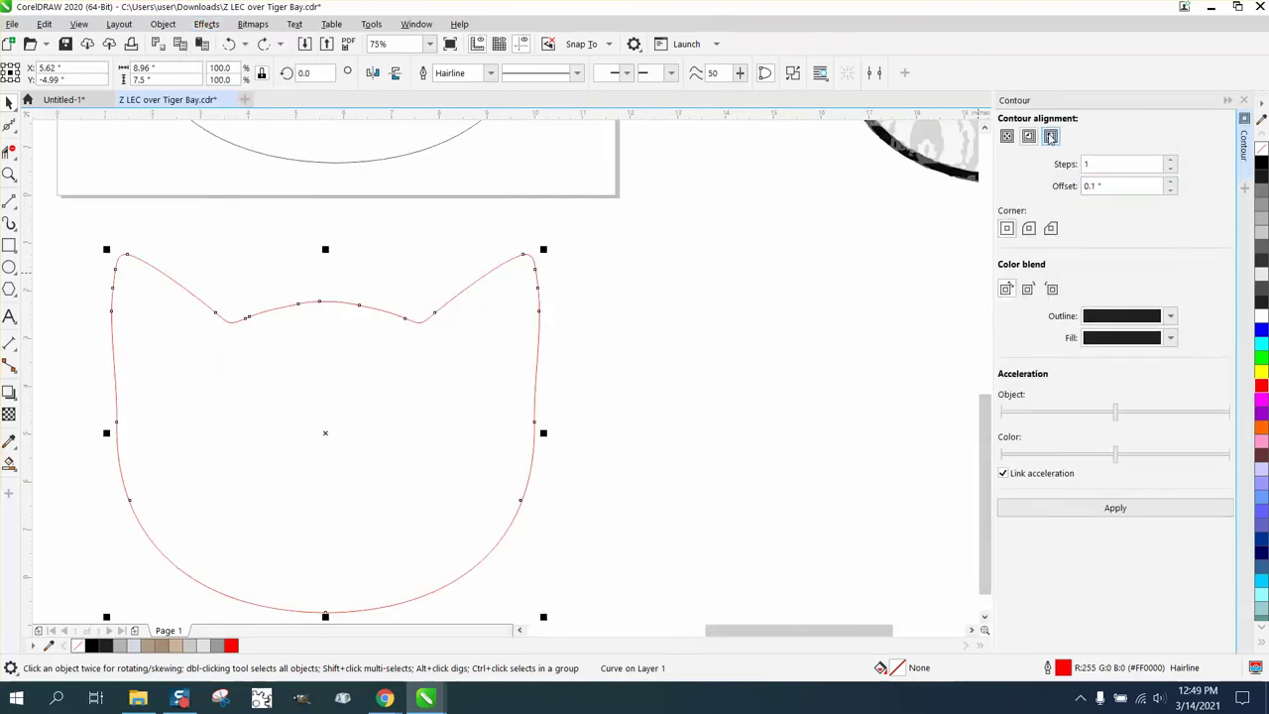
drag(1113, 185, 1081, 188)
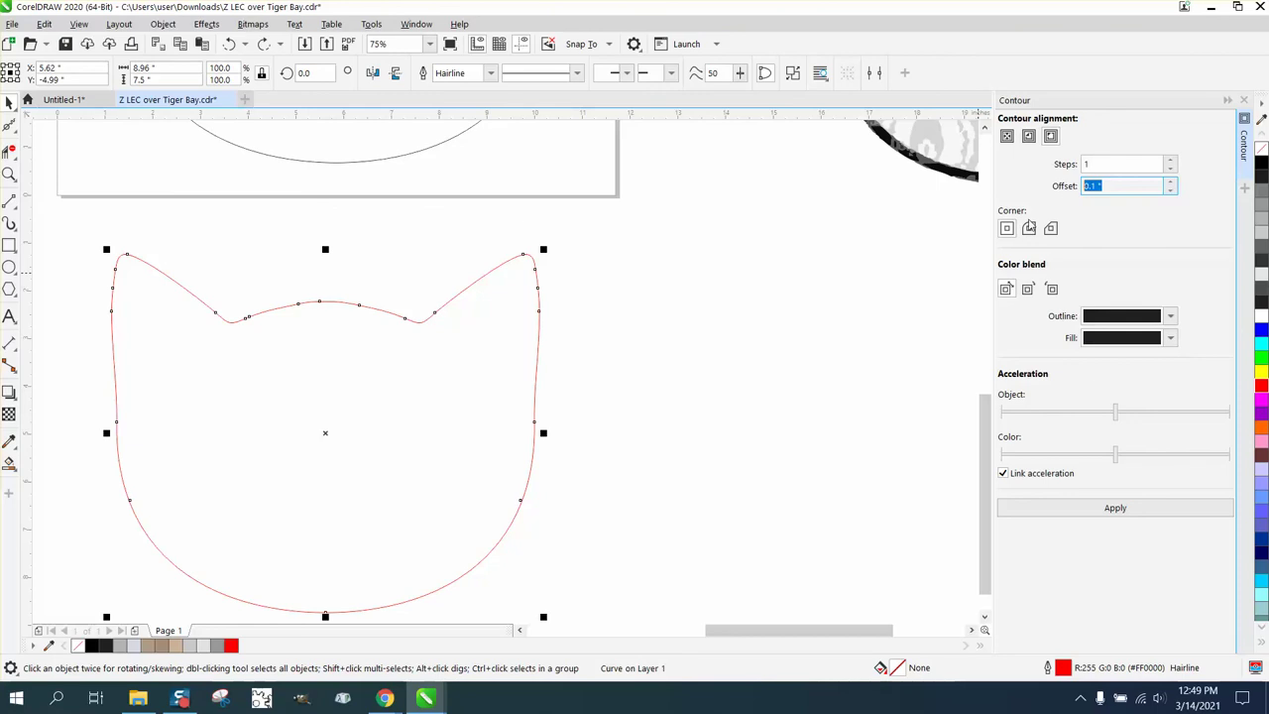
text(25)
click(1029, 230)
click(1115, 510)
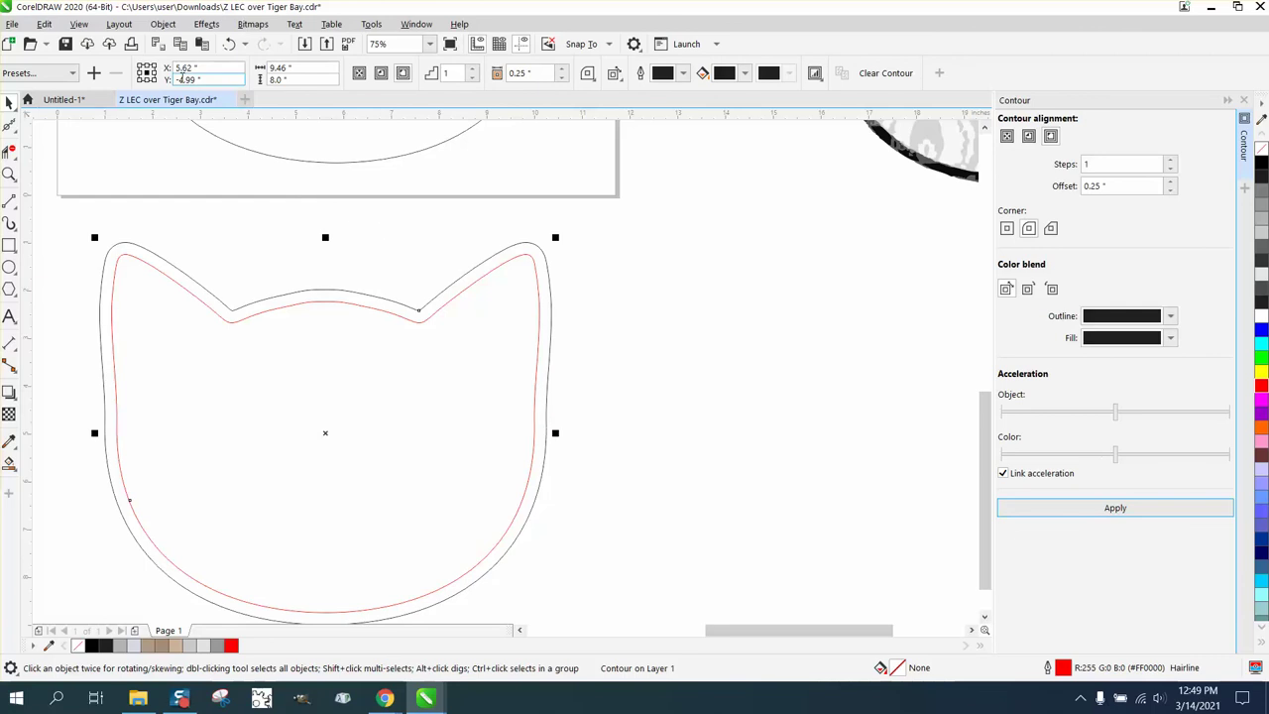
Step: Break the contour apart and select the outer contour curve
click(163, 24)
click(222, 382)
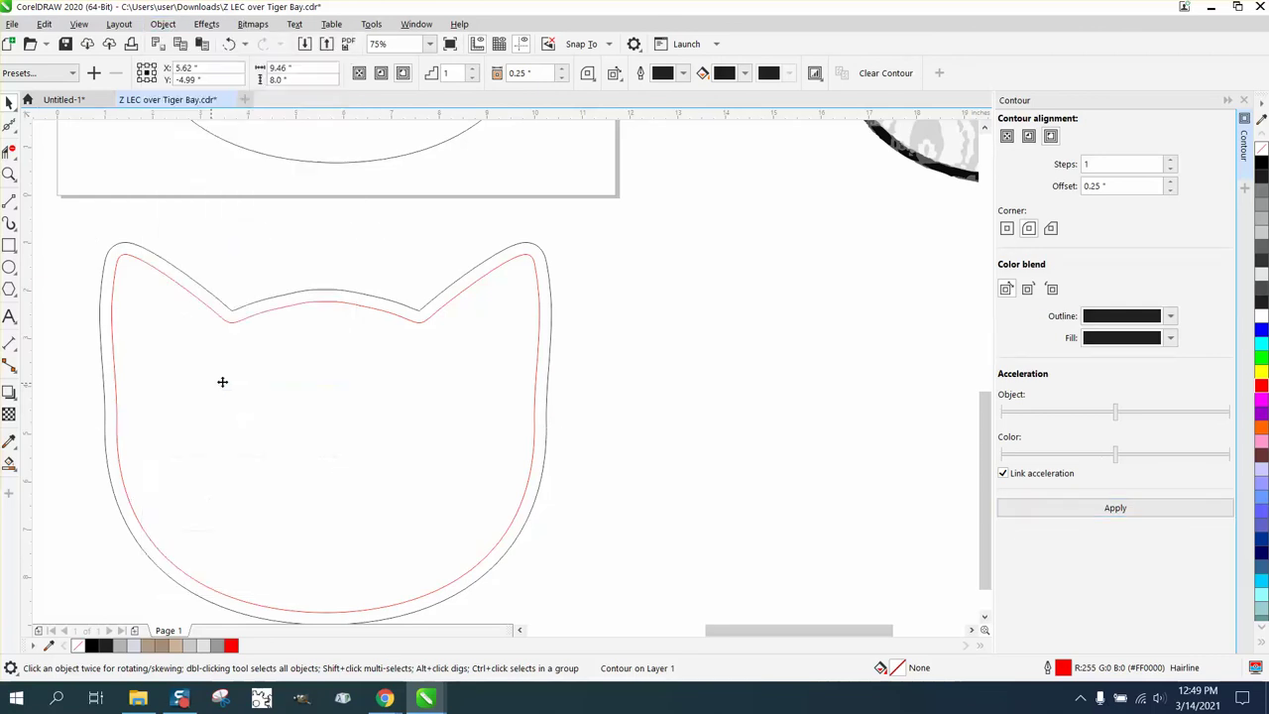
click(656, 337)
click(548, 288)
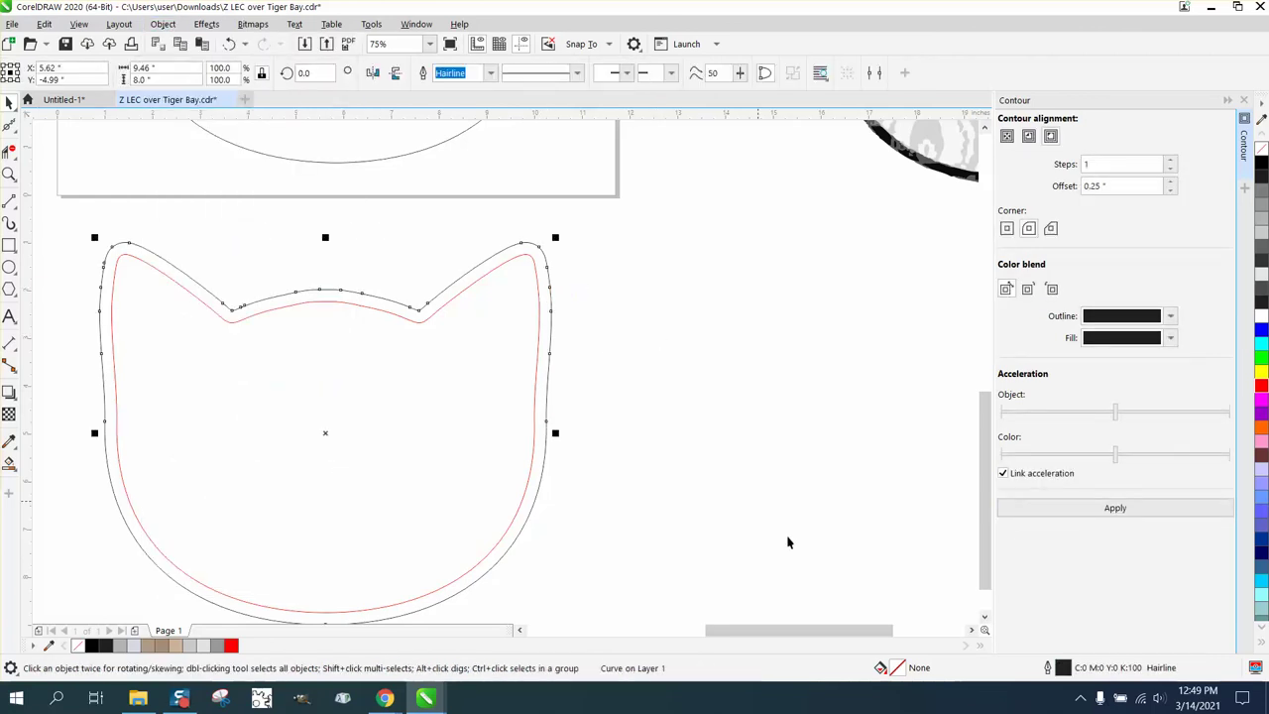
Step: Give the outer curve a Hairline-width outline in red from the RGB palette
double_click(1063, 668)
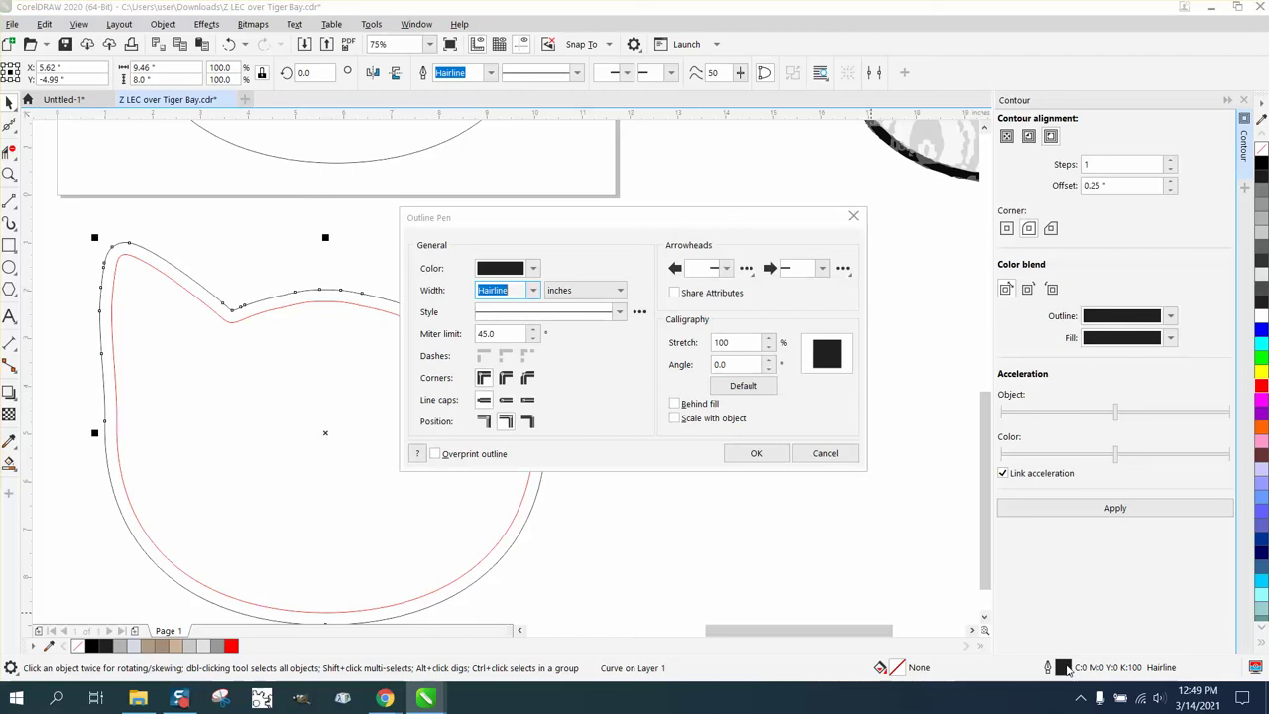
click(532, 290)
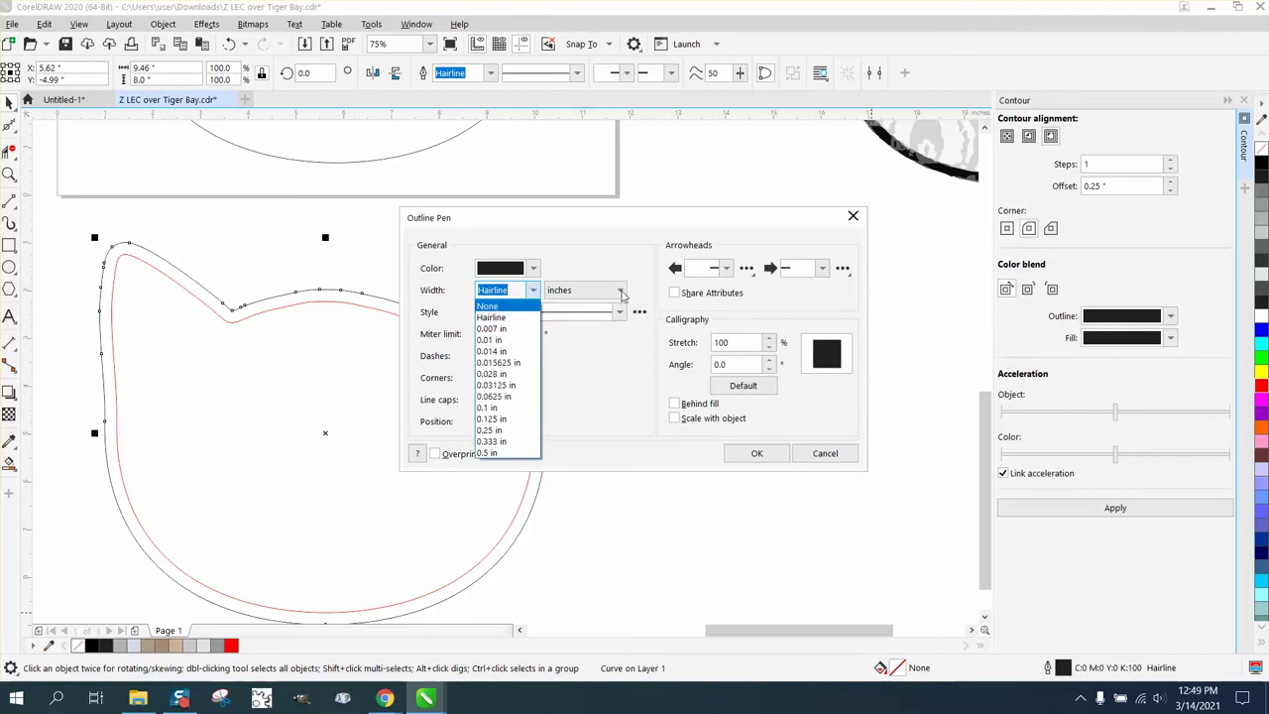
click(496, 317)
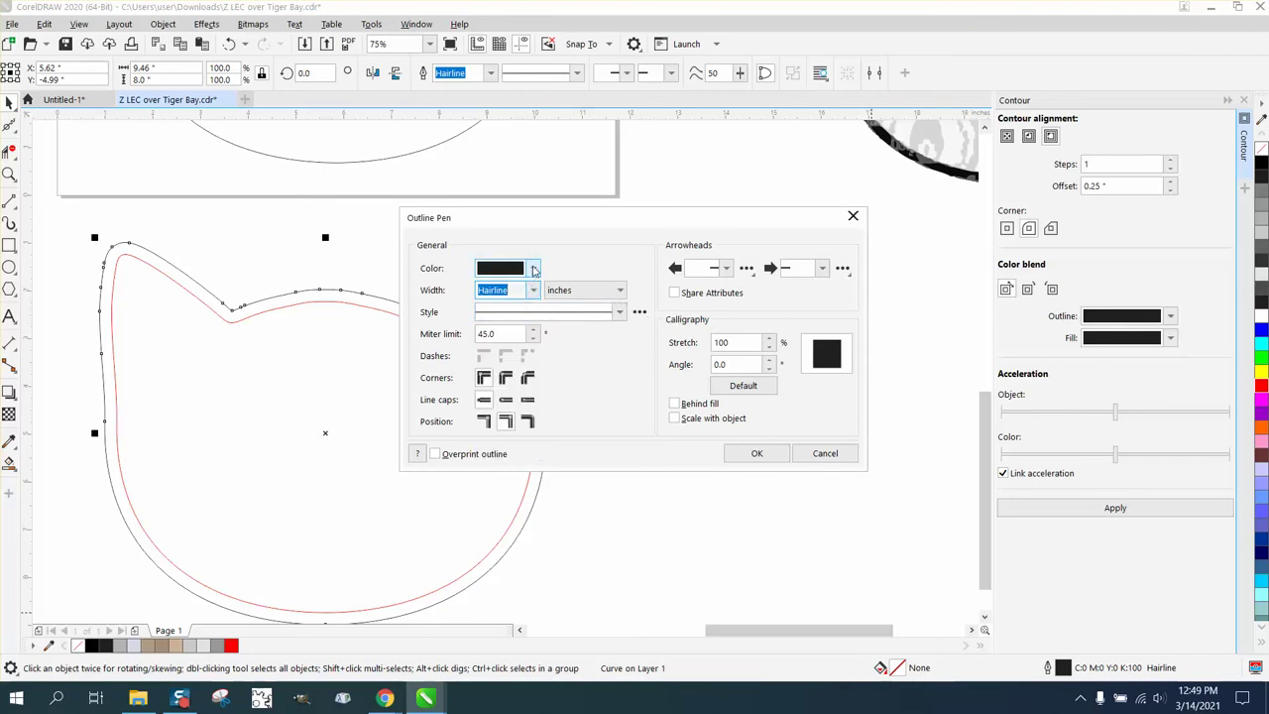
click(533, 267)
click(536, 300)
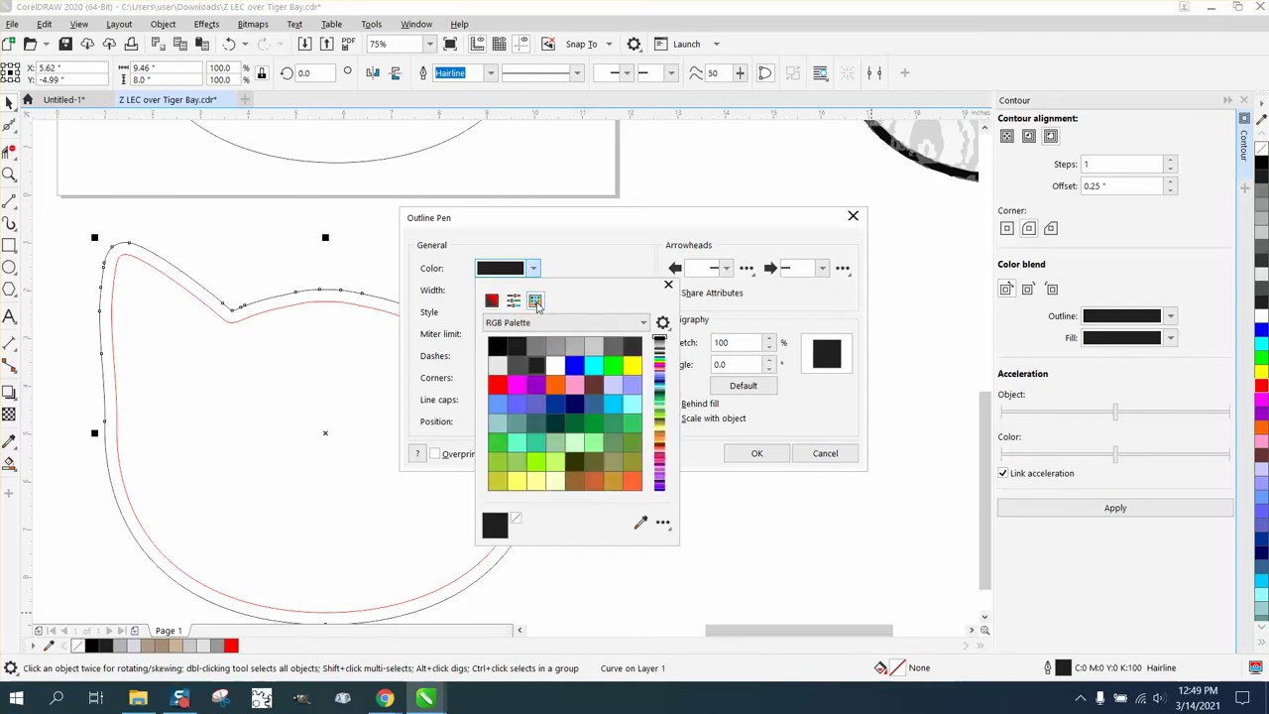
click(498, 385)
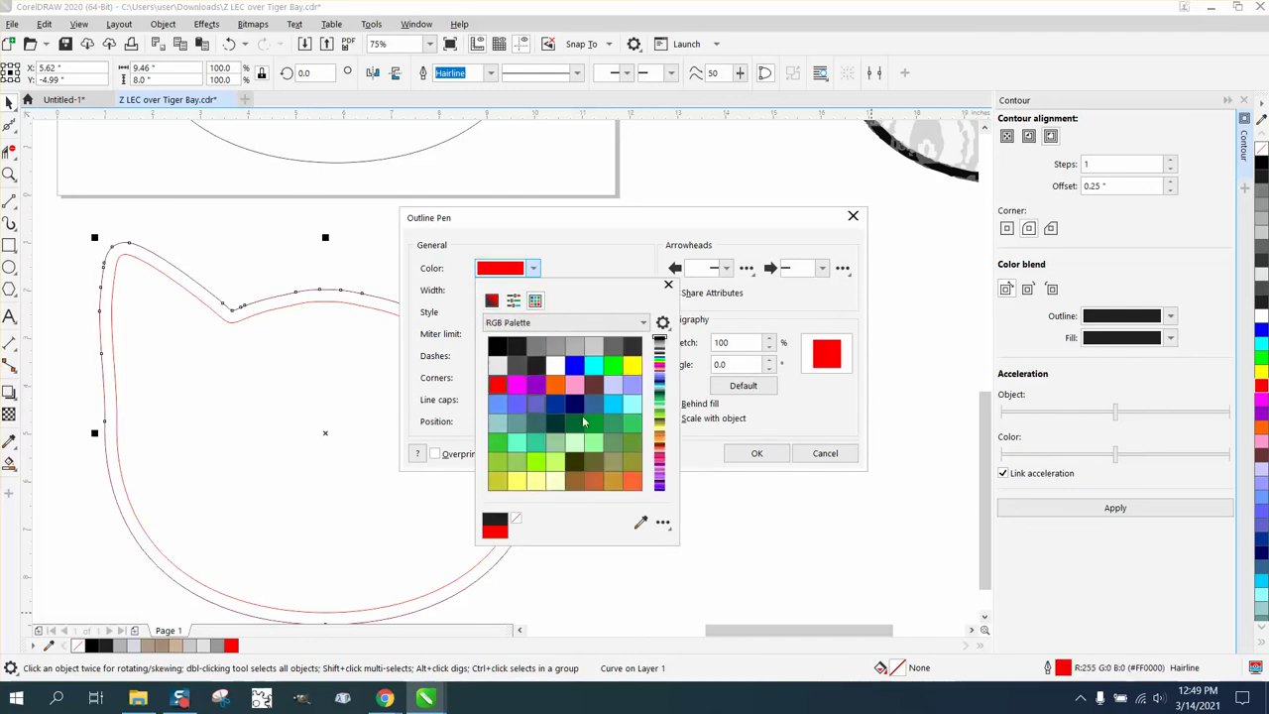
click(751, 456)
click(756, 453)
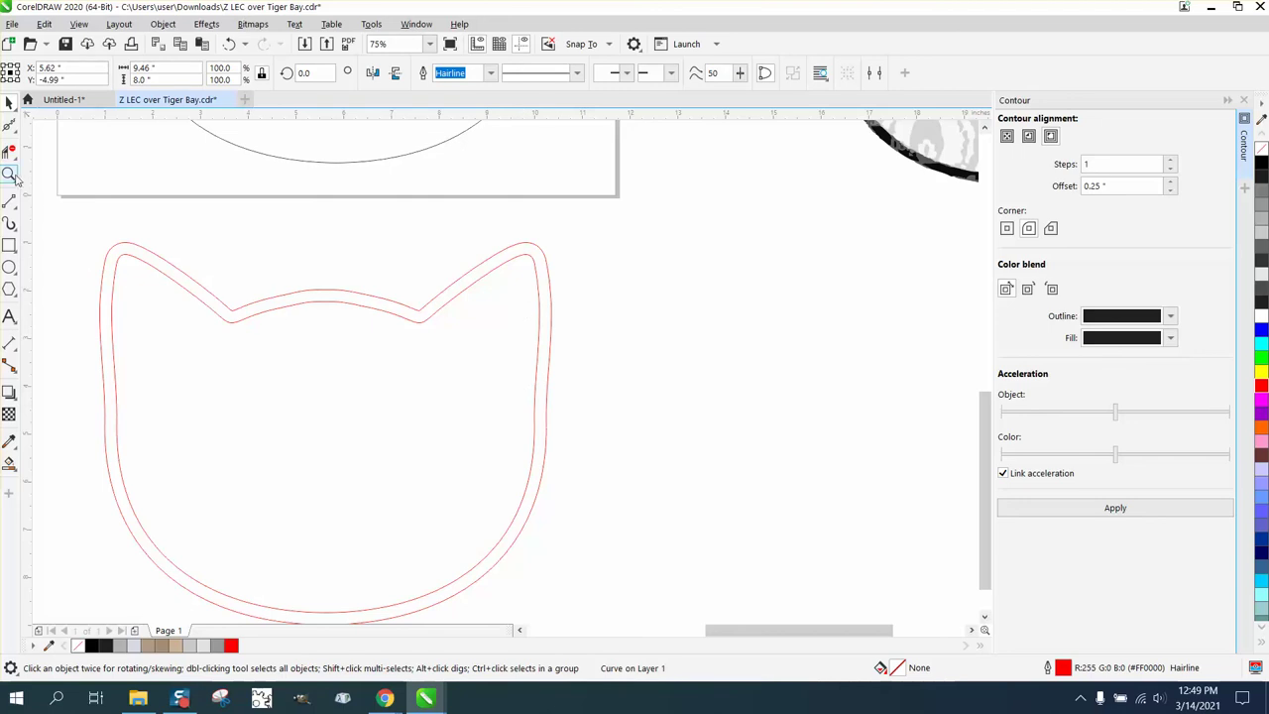
Step: Deselect the cat curve and undo an accidental downward move
click(9, 102)
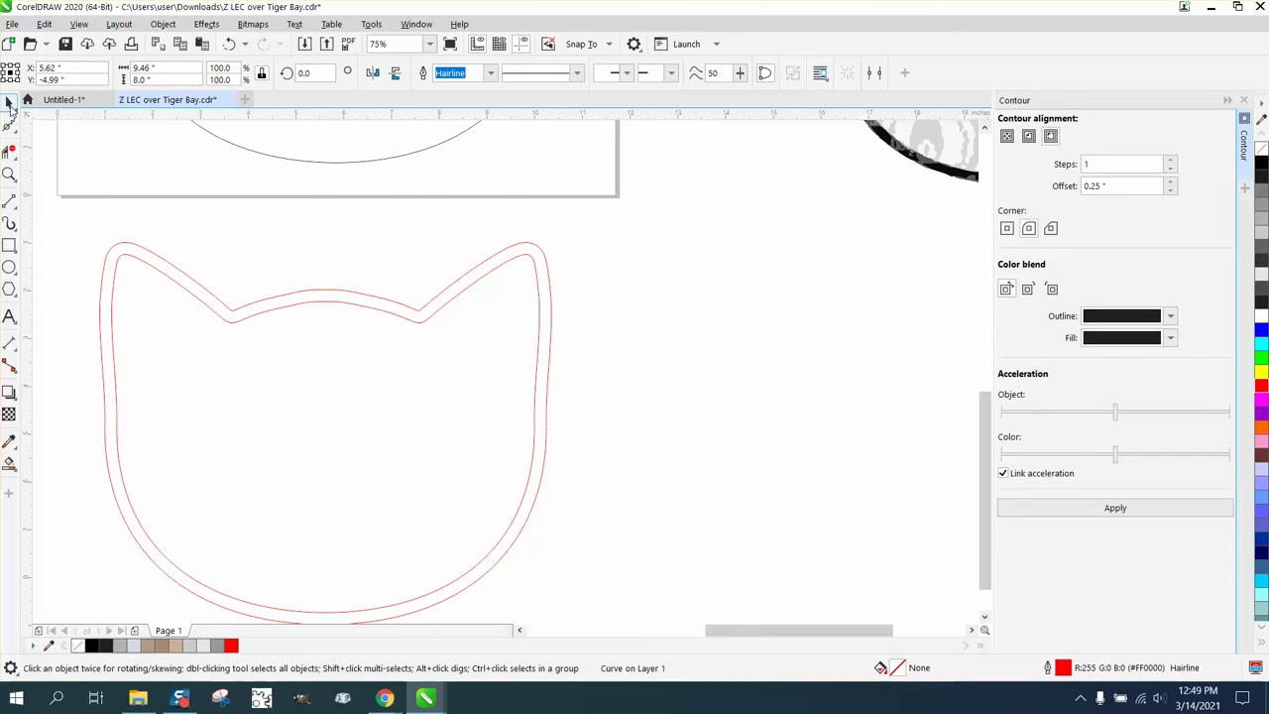
click(291, 268)
drag(313, 309, 317, 338)
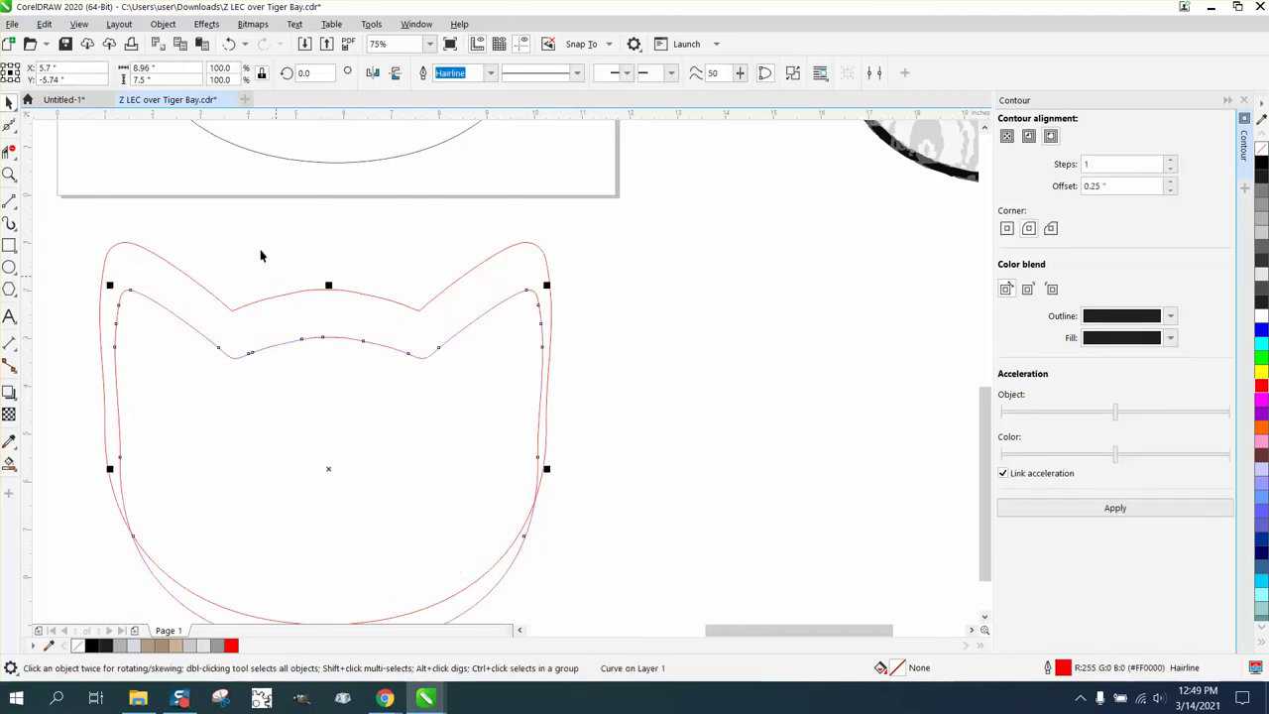
click(228, 44)
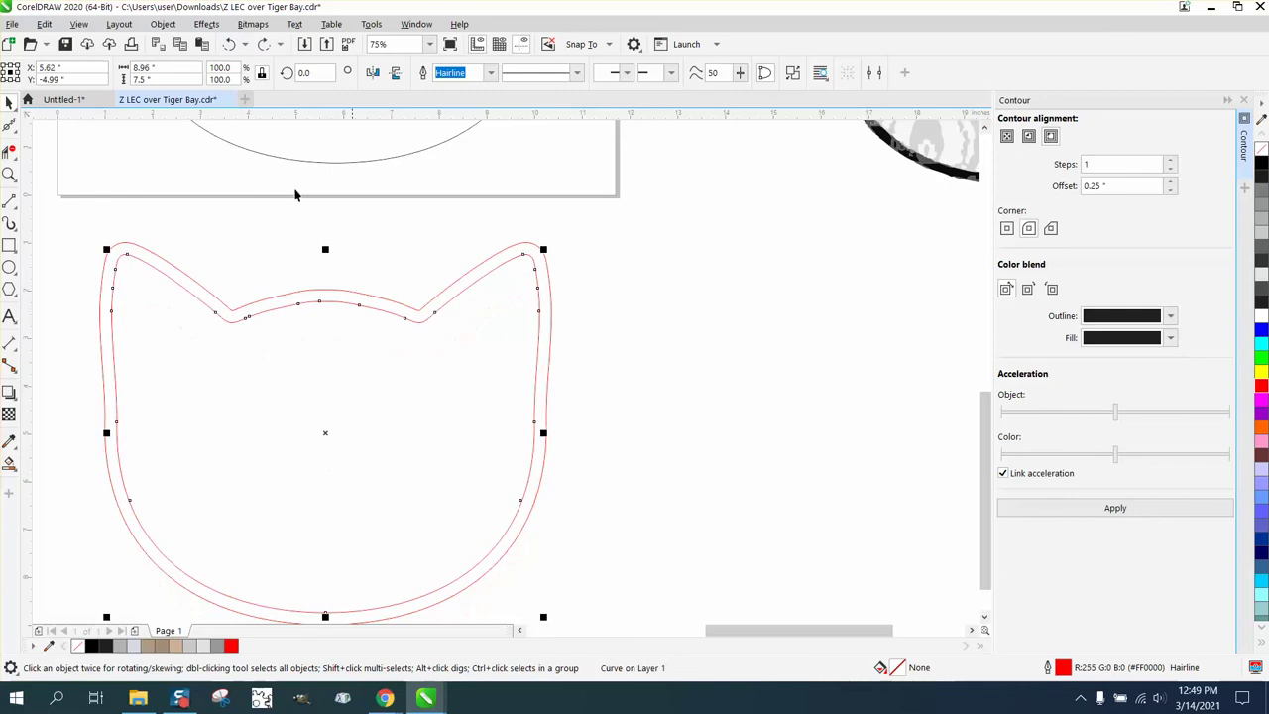